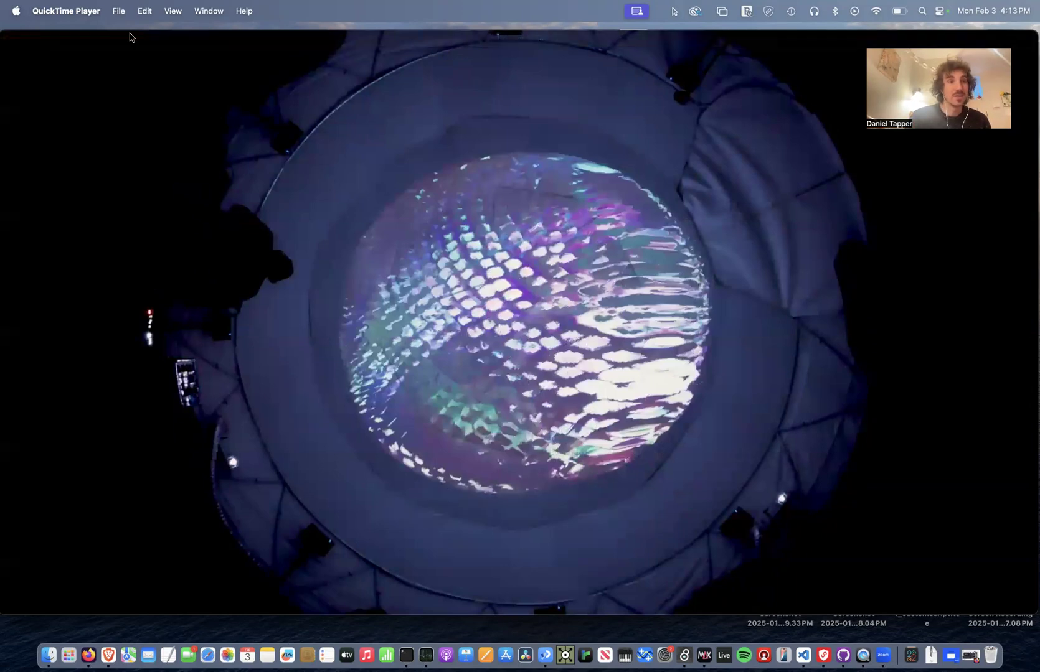
Close the video, enlarge the W5 folder window, and open 1_Projection_Top.toe in TouchDesigner.
left_click(5, 39)
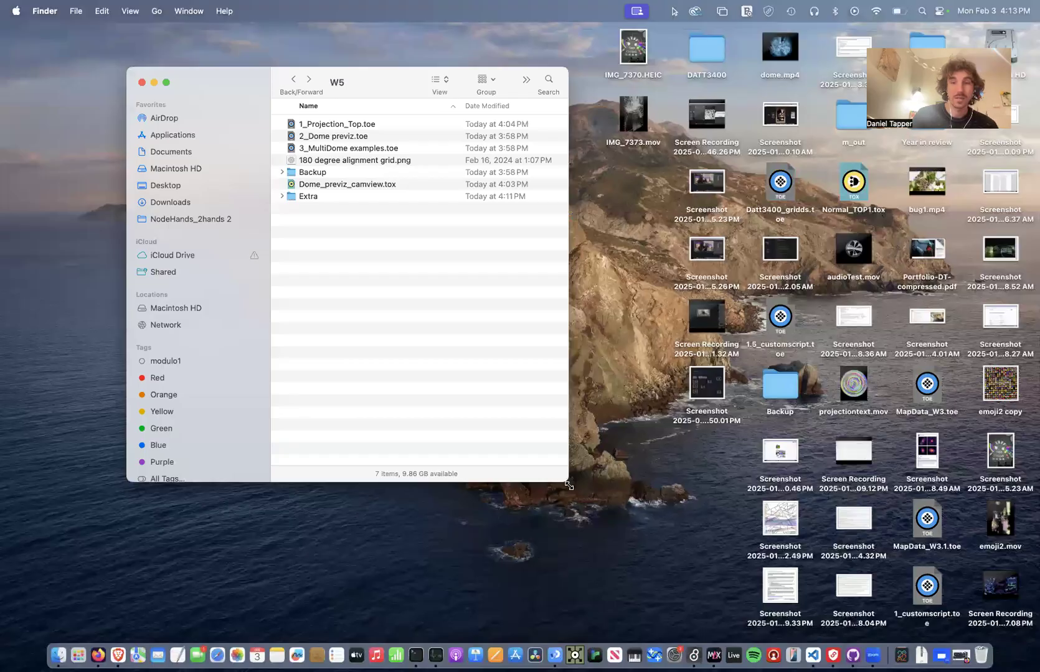
left_click_drag(568, 485, 958, 641)
left_click_drag(483, 69, 480, 54)
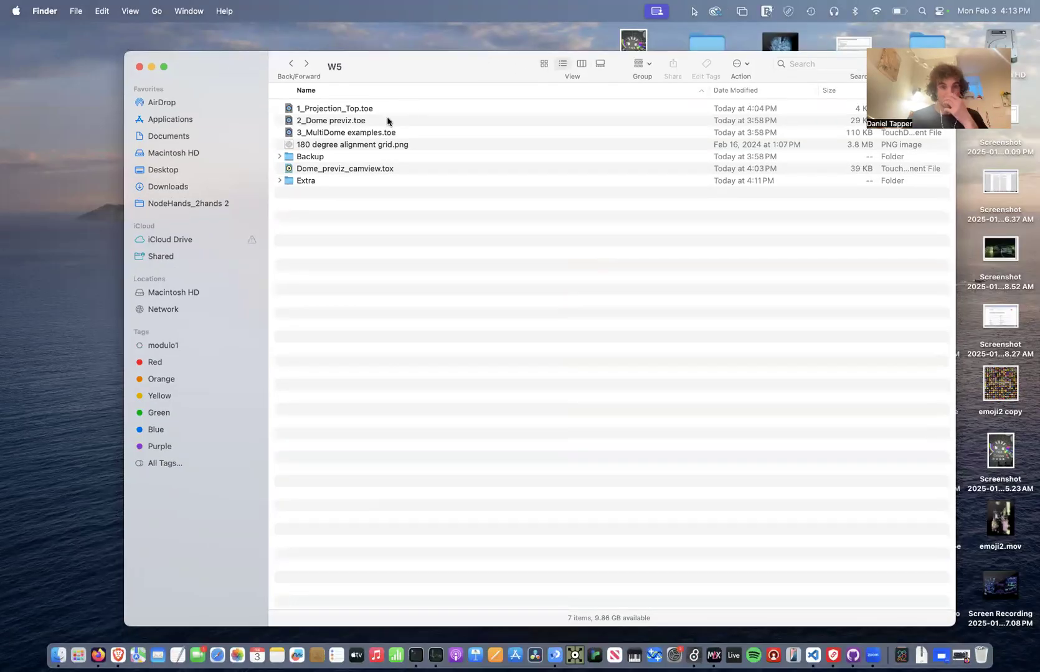
left_click(347, 109)
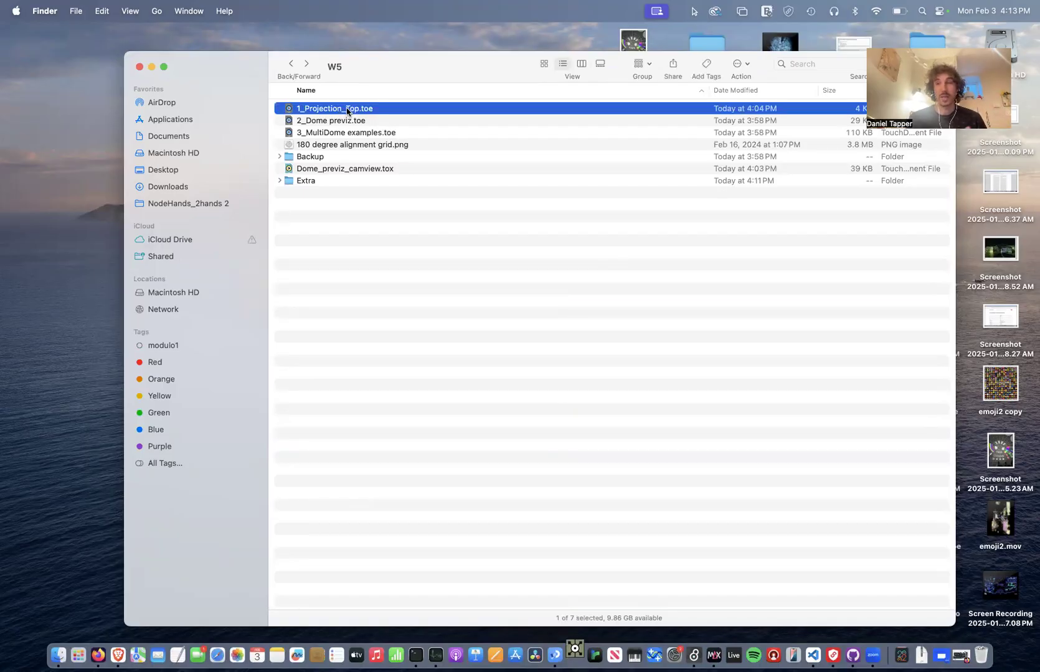
double_click(347, 111)
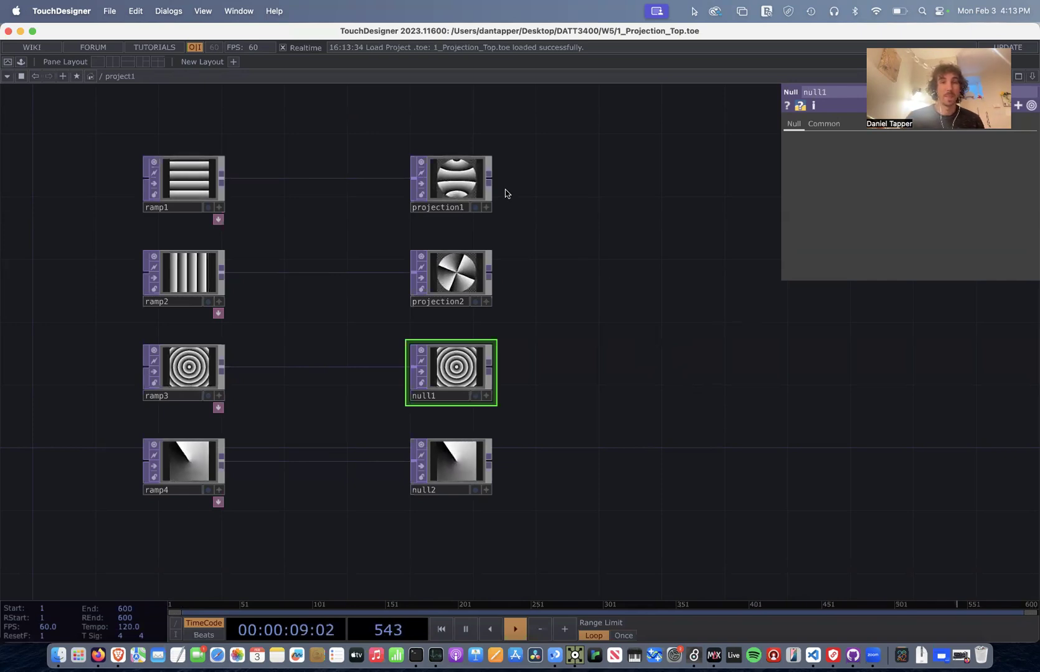
Delete the Projection operator fed by ramp1.
scroll(505, 193, "right", 5)
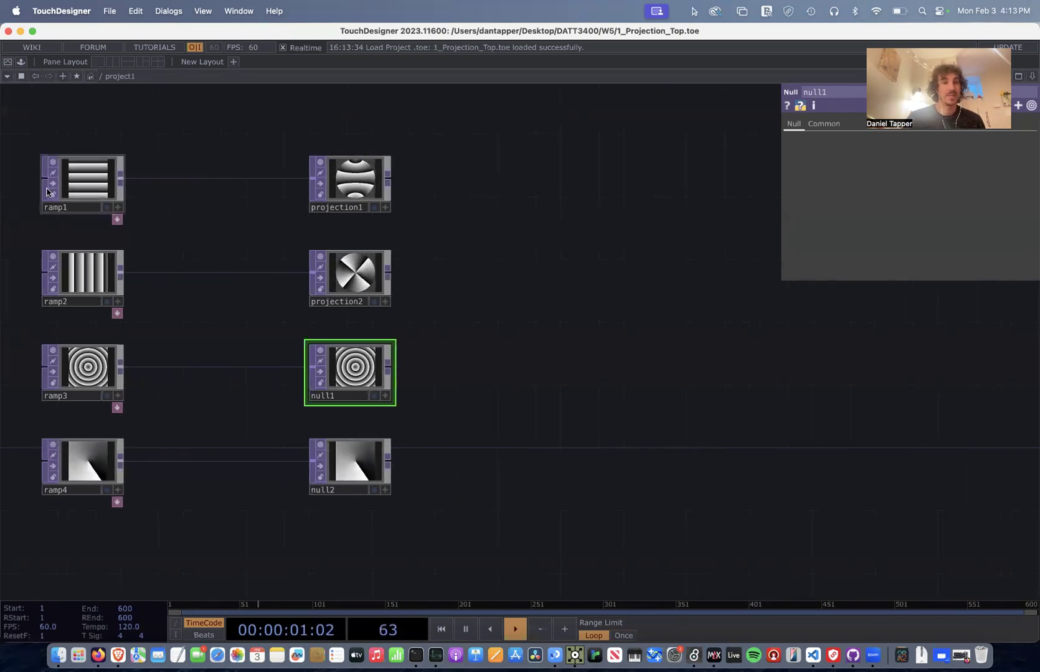
left_click_drag(147, 492, 125, 530)
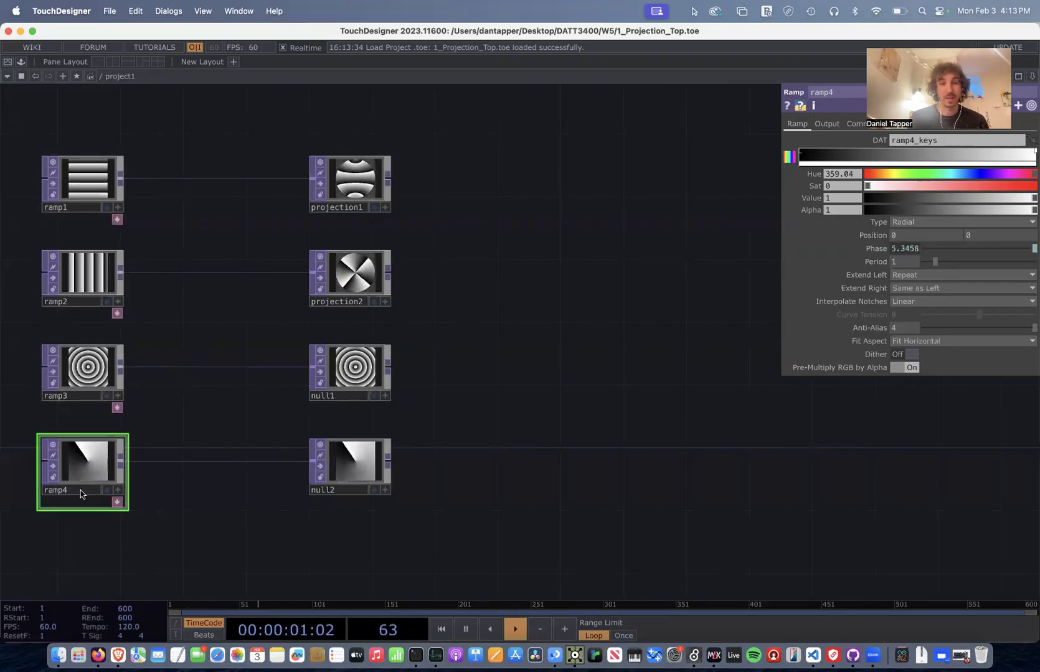
left_click(346, 184)
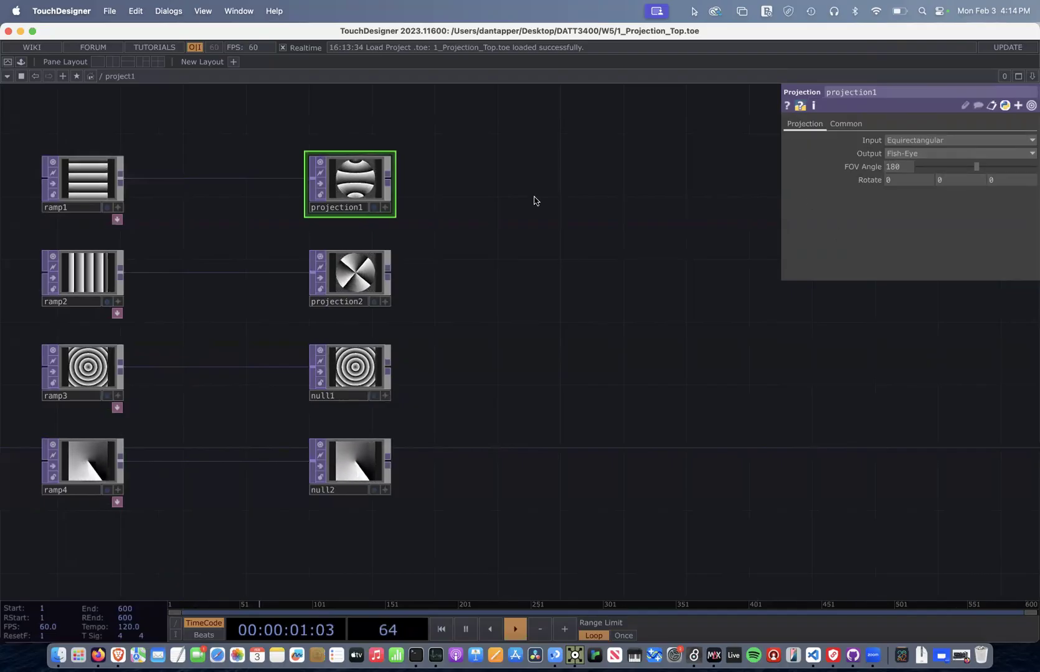
key("Delete")
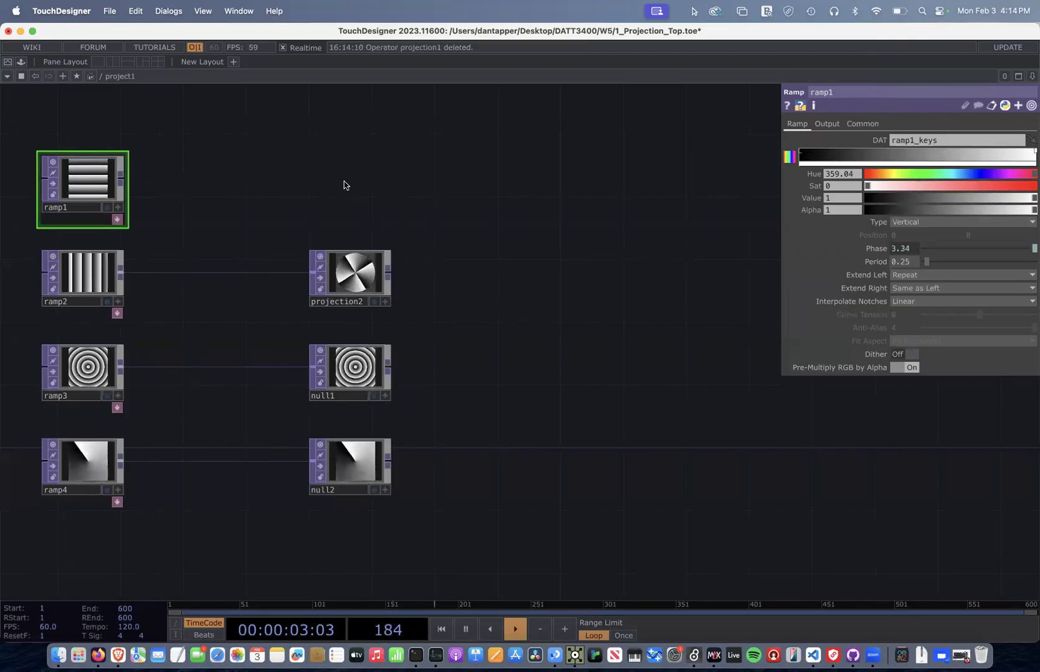
Create a new Projection TOP, wire ramp1 into it, and align it above projection2.
key("Tab")
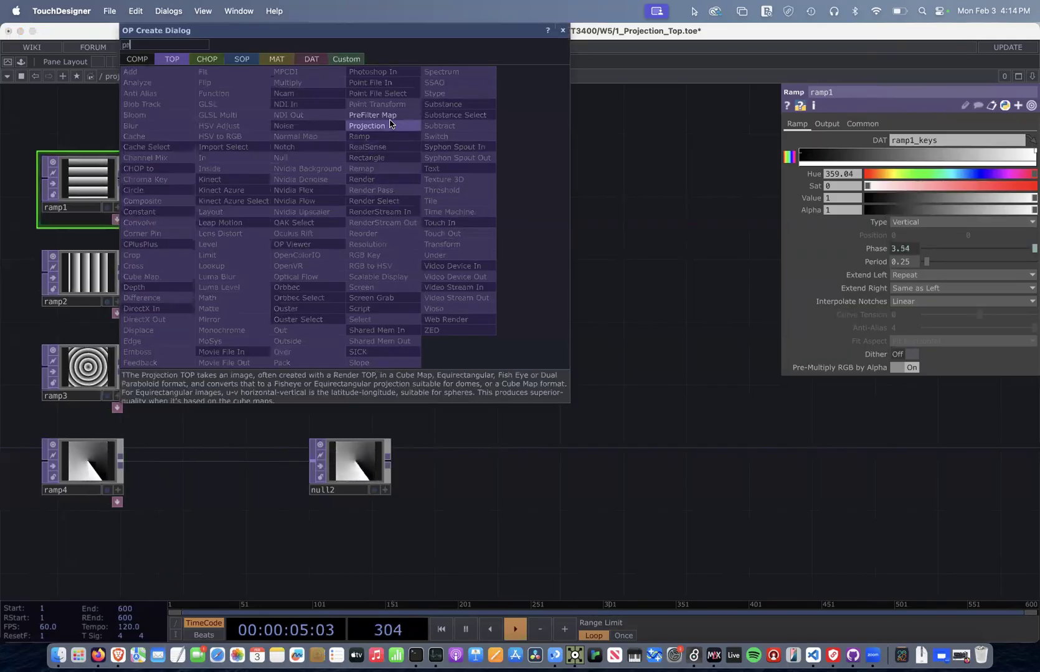
left_click(373, 125)
left_click(361, 181)
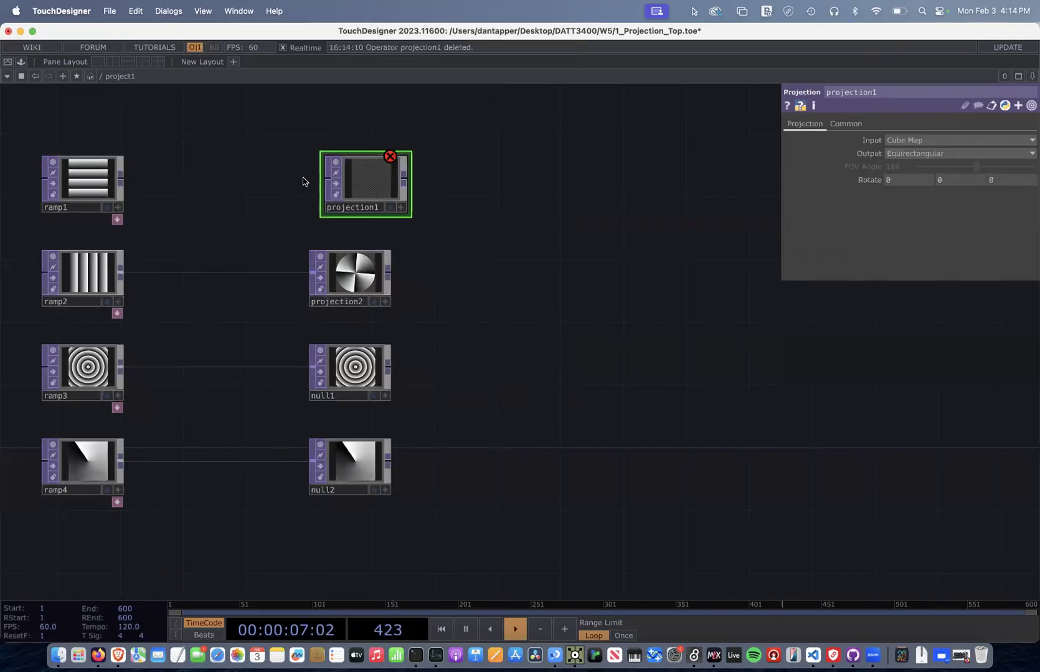
left_click_drag(324, 182, 121, 179)
left_click_drag(348, 202, 332, 201)
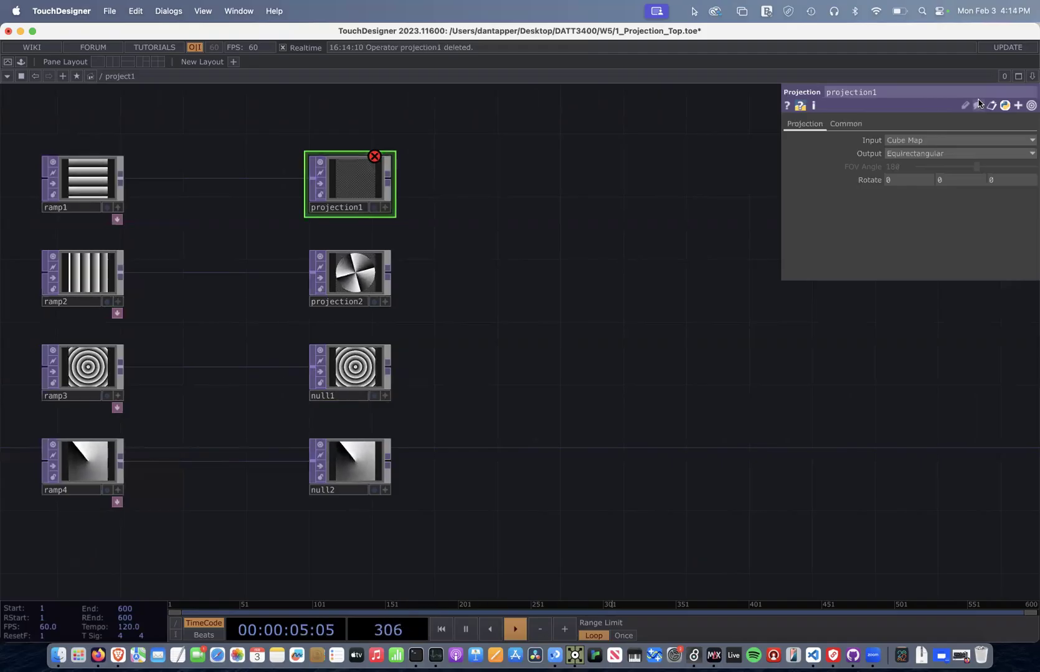
Configure projection1 with Equirectangular input, Fish-Eye output, a FOV angle of 360 and a first Rotate value of 90.
left_click(919, 141)
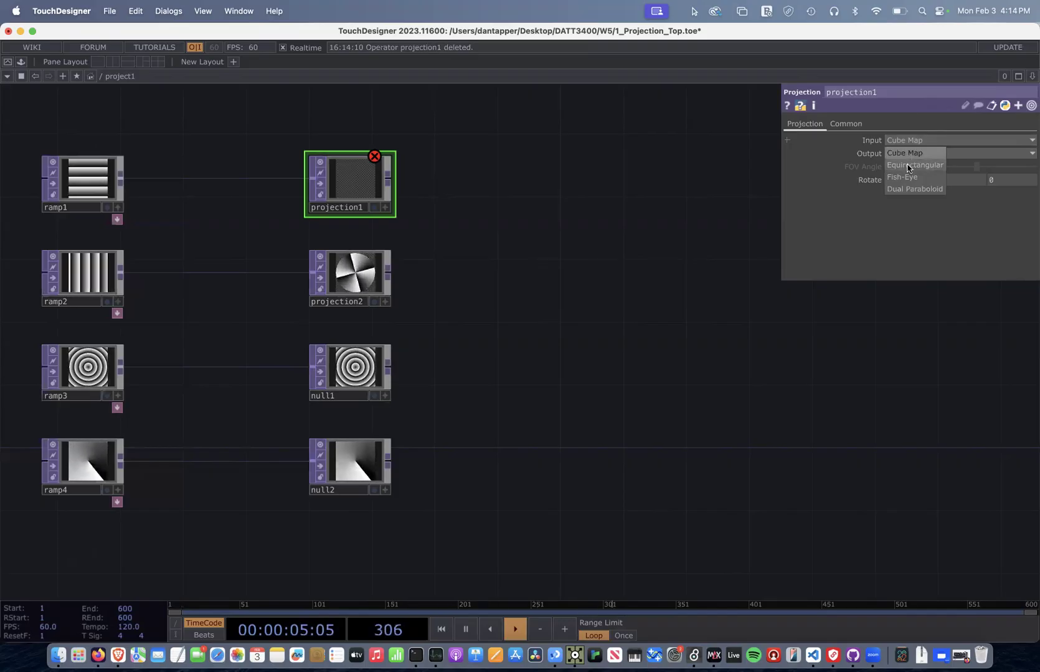
left_click(909, 166)
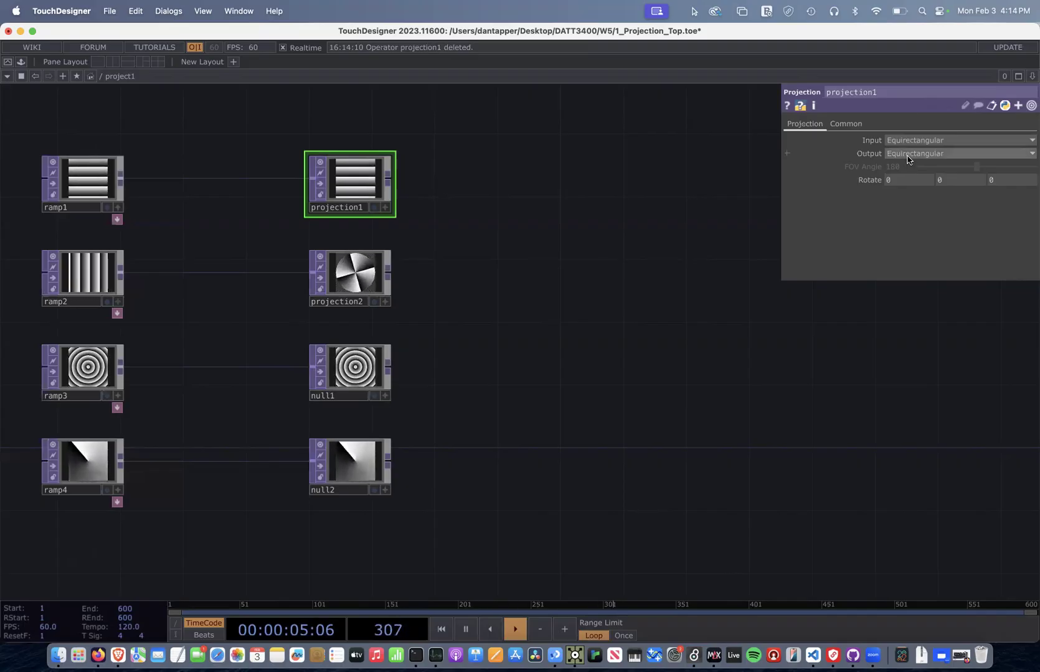
left_click(914, 153)
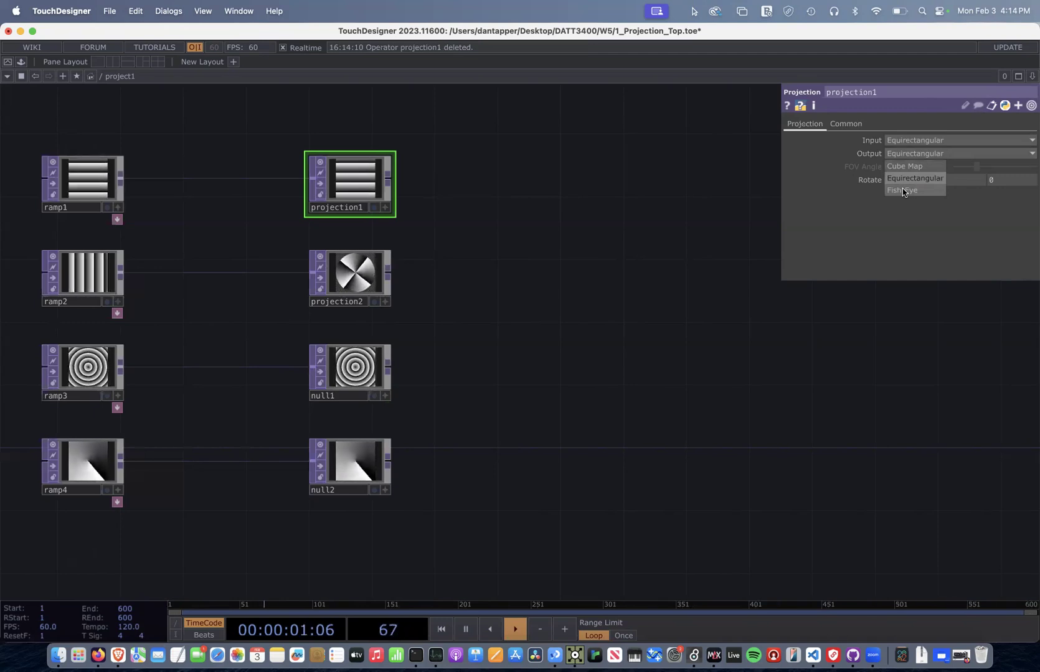
left_click(903, 190)
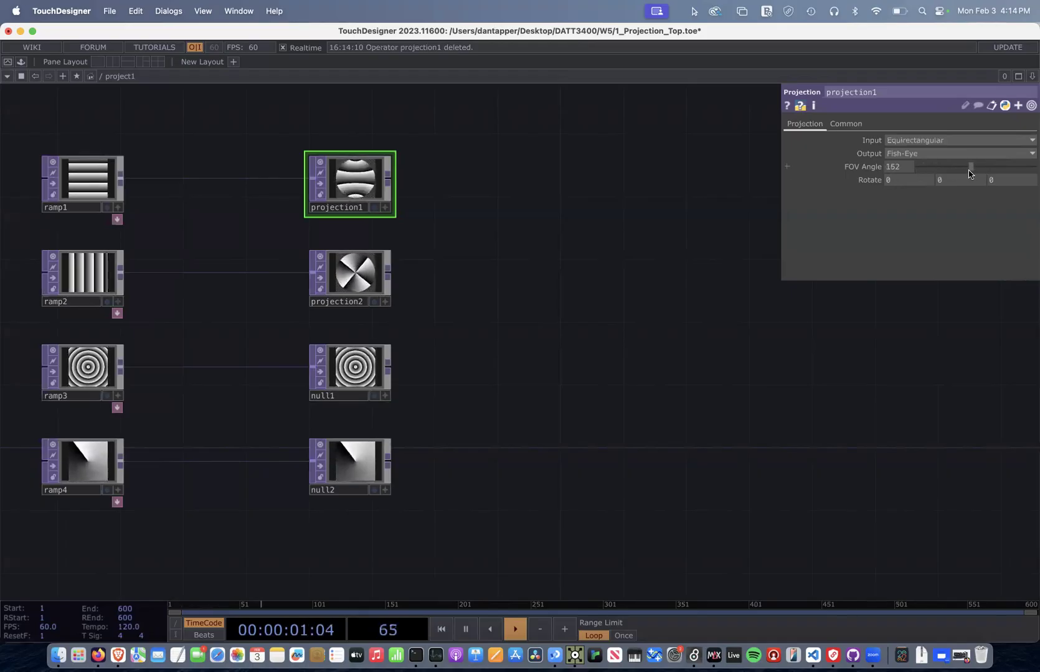
left_click_drag(973, 185, 1012, 180)
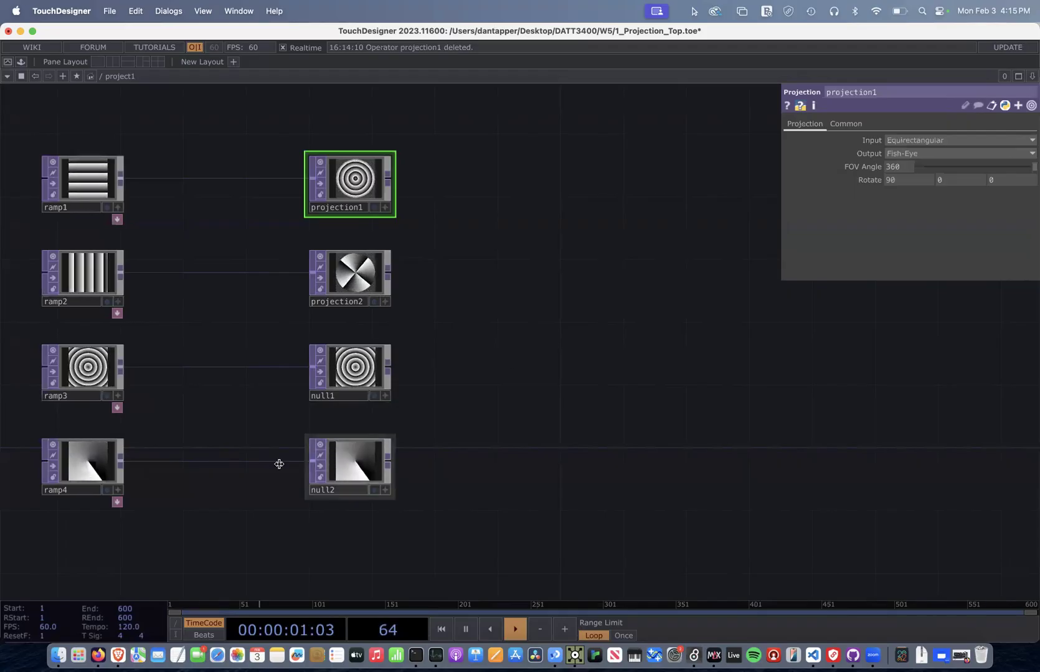
Try the Cube Map output on projection2 and examine the resulting image up close.
left_click_drag(332, 379, 353, 364)
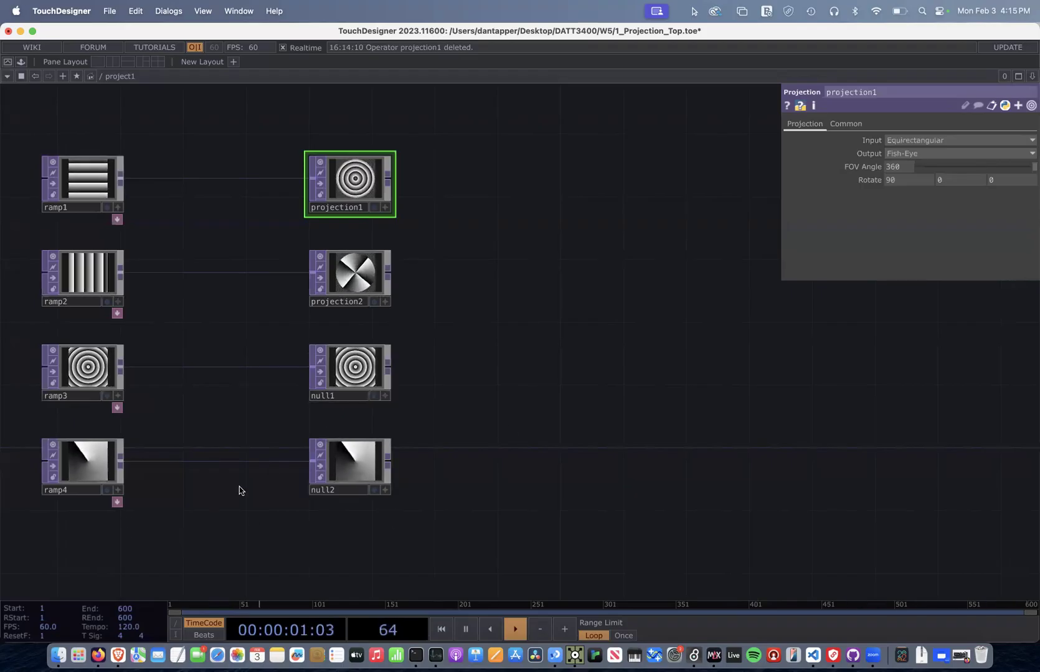
left_click(354, 274)
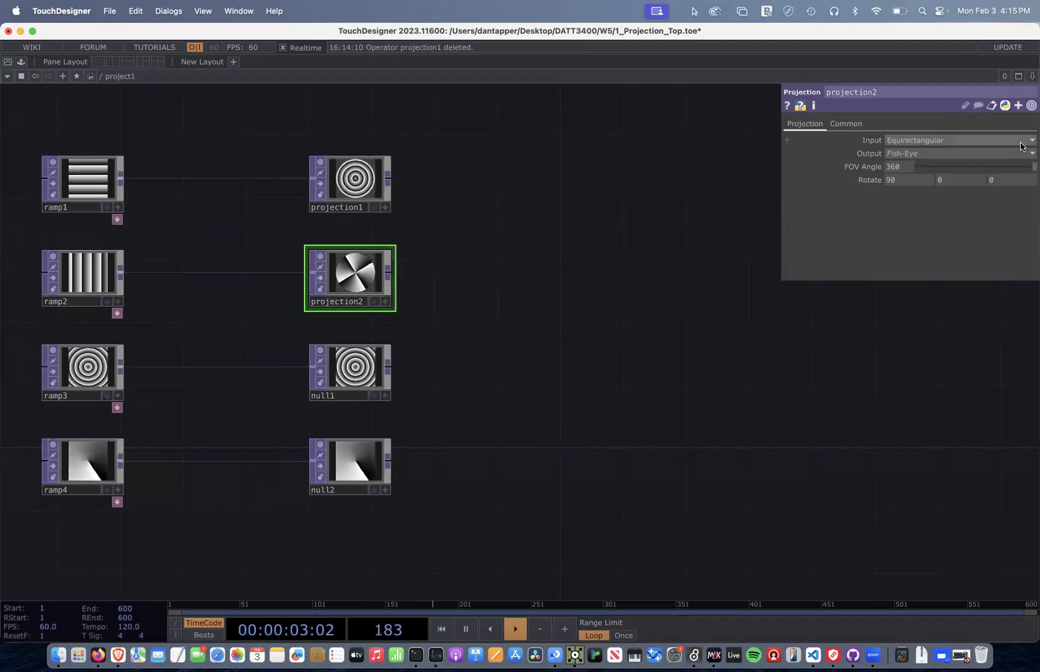
left_click(912, 154)
left_click(908, 166)
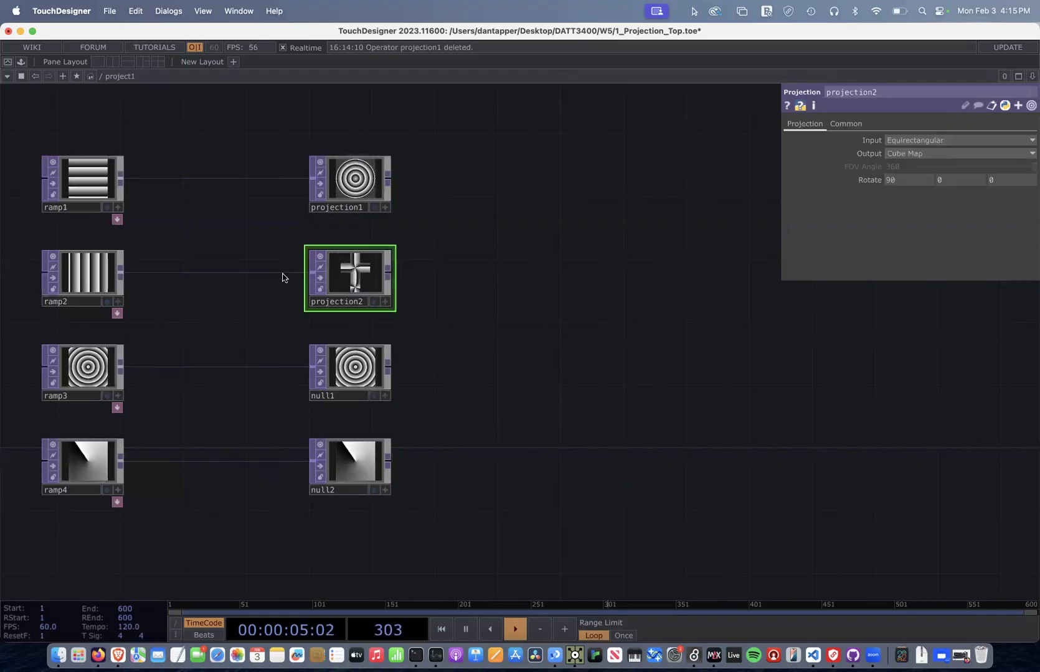
scroll(199, 309, "up", 5)
scroll(199, 310, "up", 3)
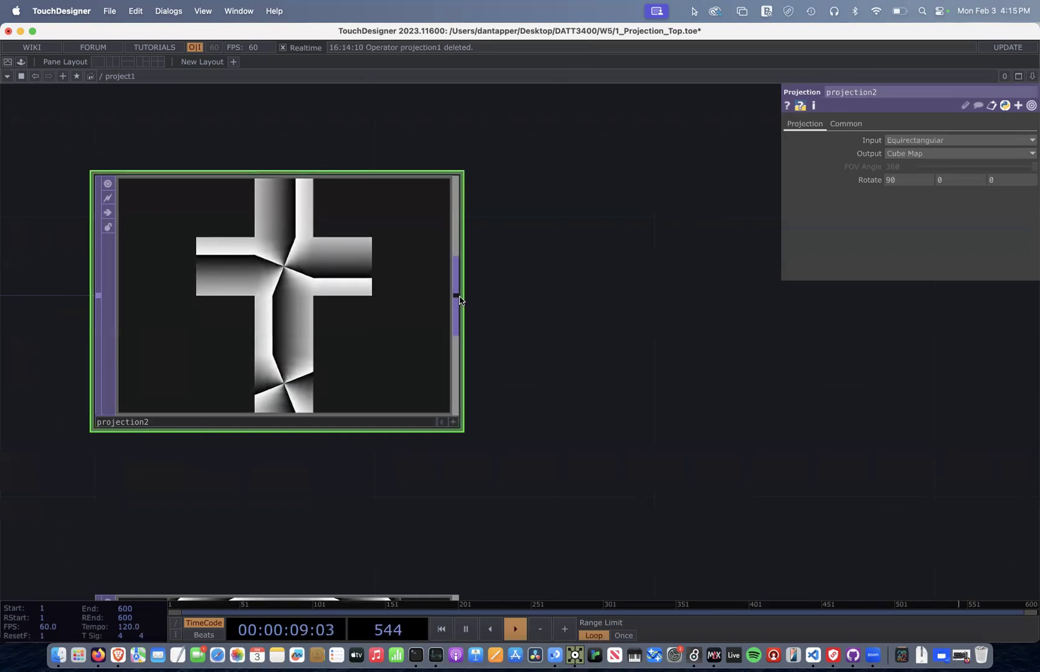
scroll(459, 300, "down", 4)
scroll(459, 301, "down", 5)
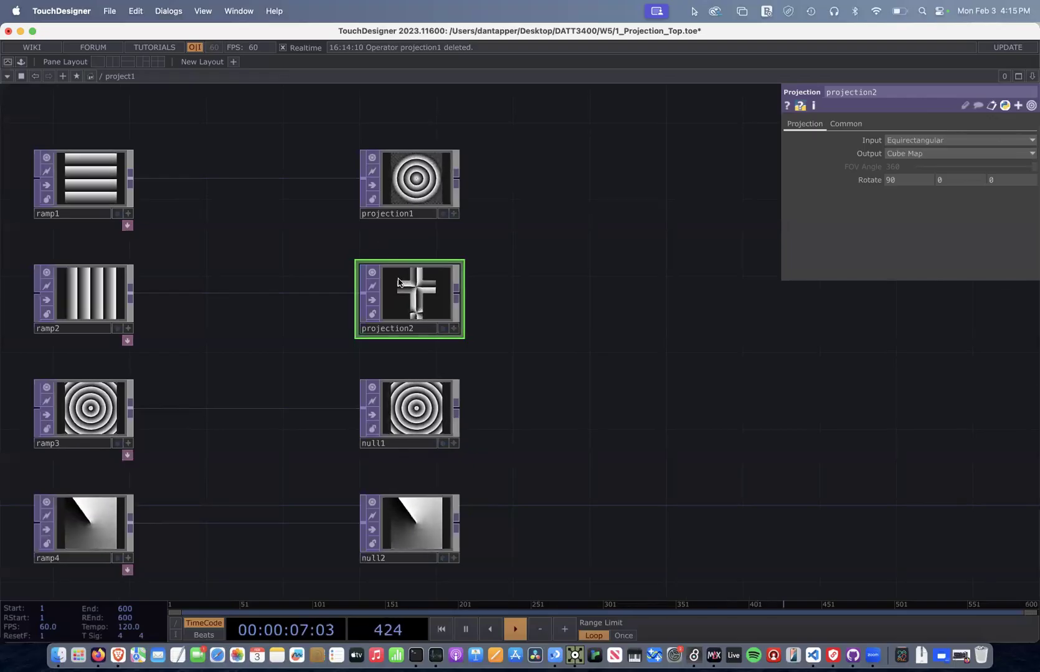
Replace projection2 with a Lens Distort TOP fed by ramp2.
key("super+z")
key("Delete")
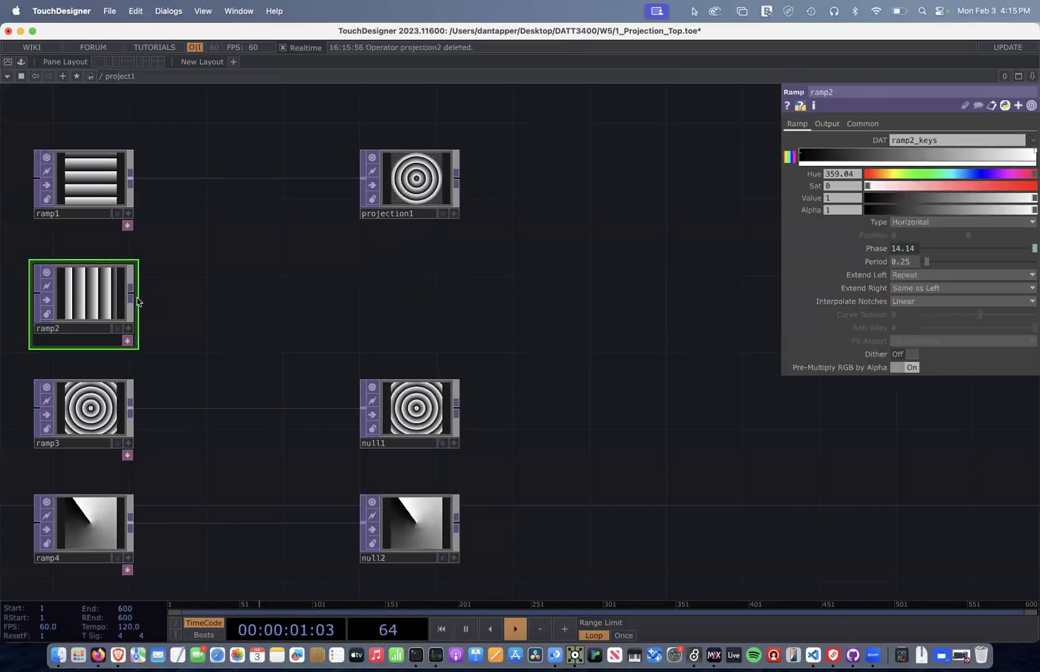
left_click(403, 301)
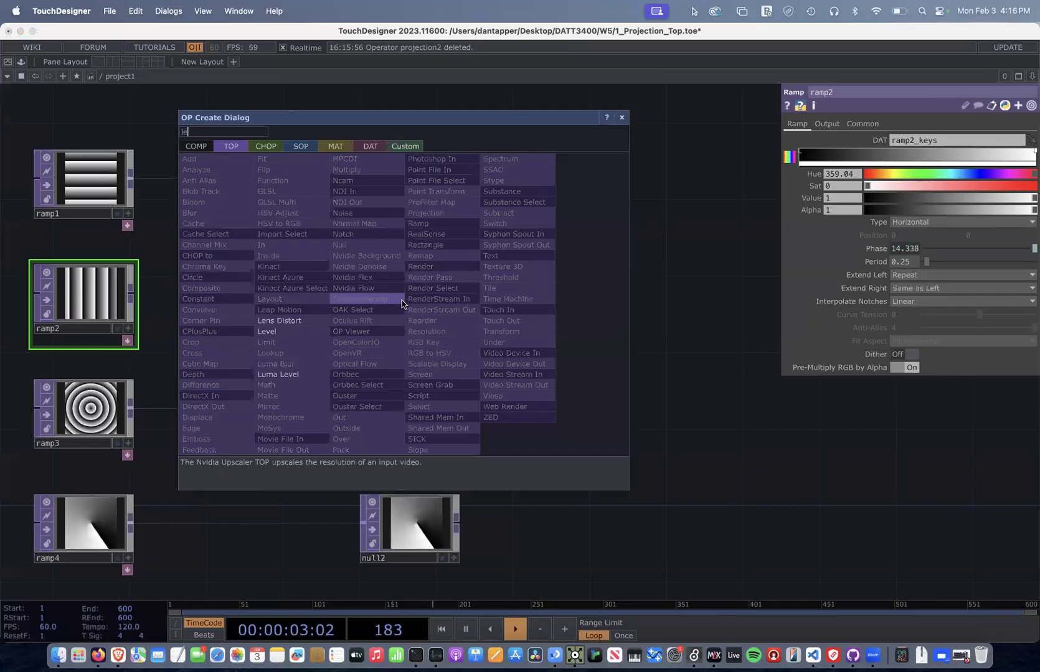
left_click(337, 318)
left_click(411, 296)
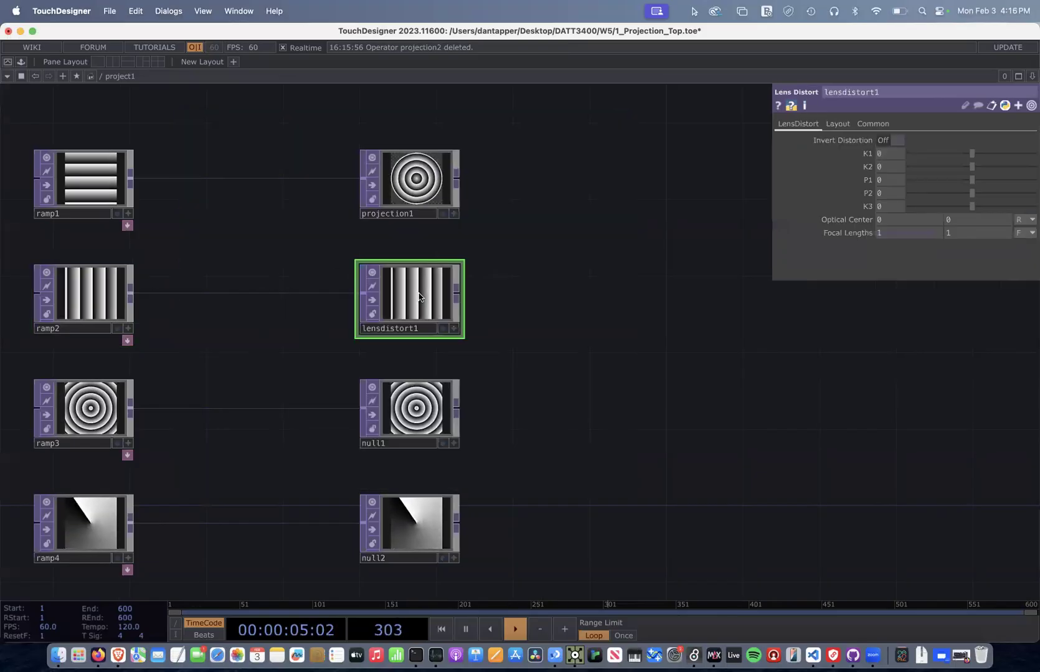
Experiment with the Lens Distort coefficients, ending with K1 at 30 and both K2 and P1 at 1.
left_click_drag(972, 153, 949, 153)
left_click_drag(876, 166, 668, 182)
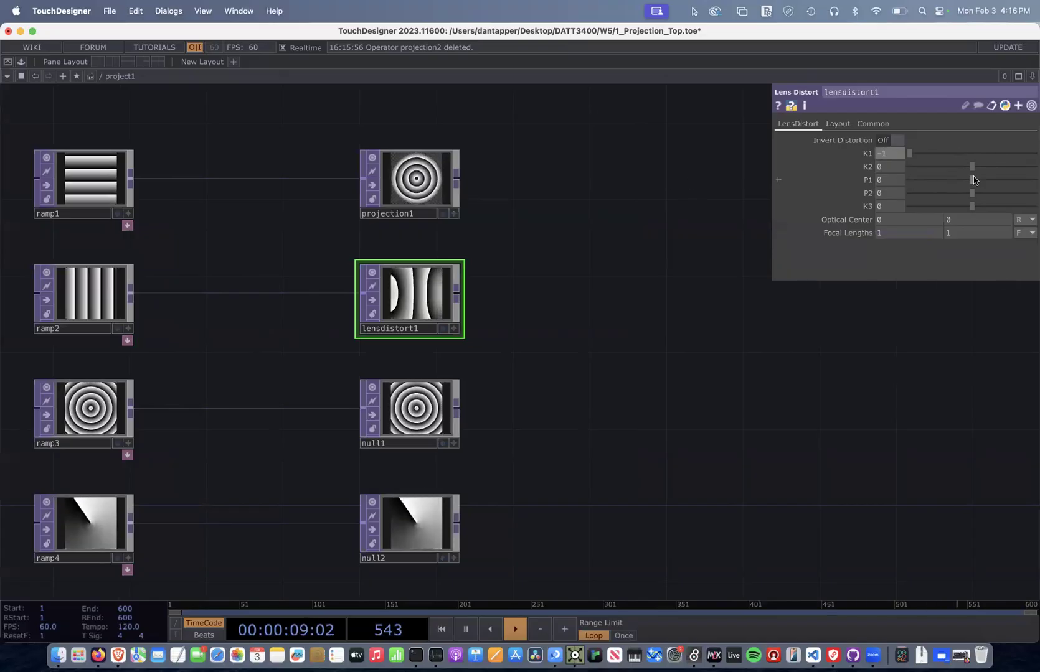
left_click_drag(972, 167, 1020, 172)
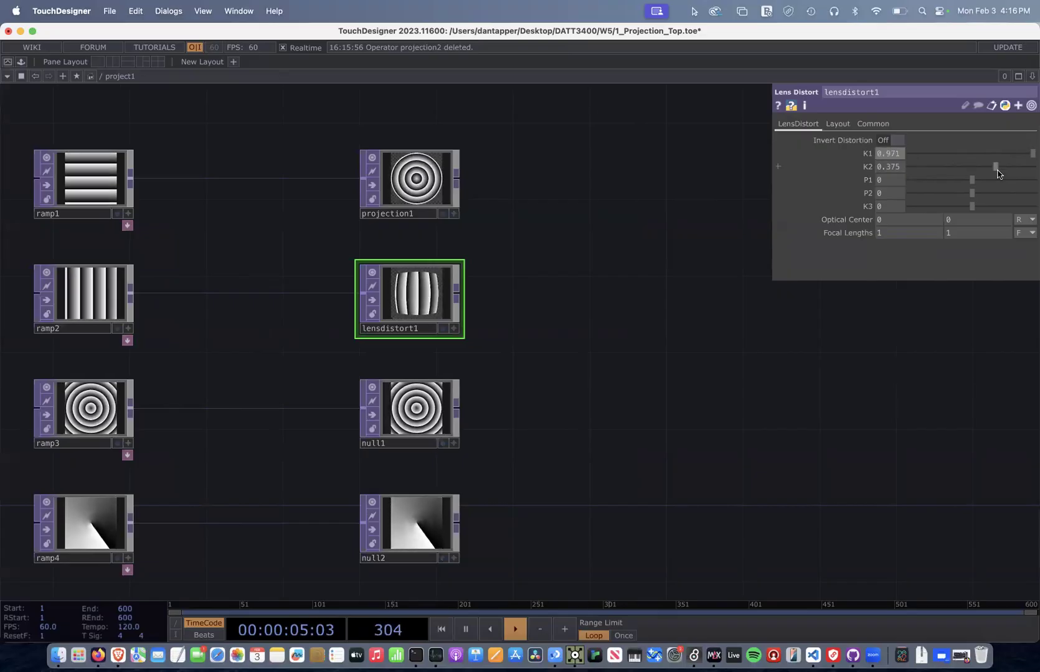
left_click_drag(972, 180, 1008, 180)
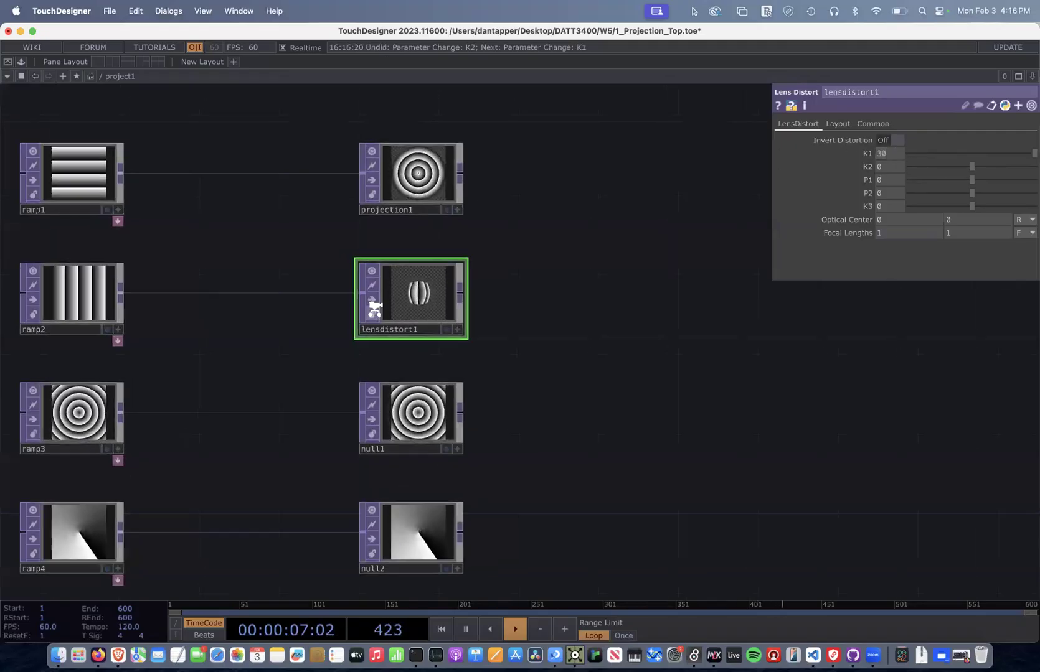
scroll(372, 309, "up", 5)
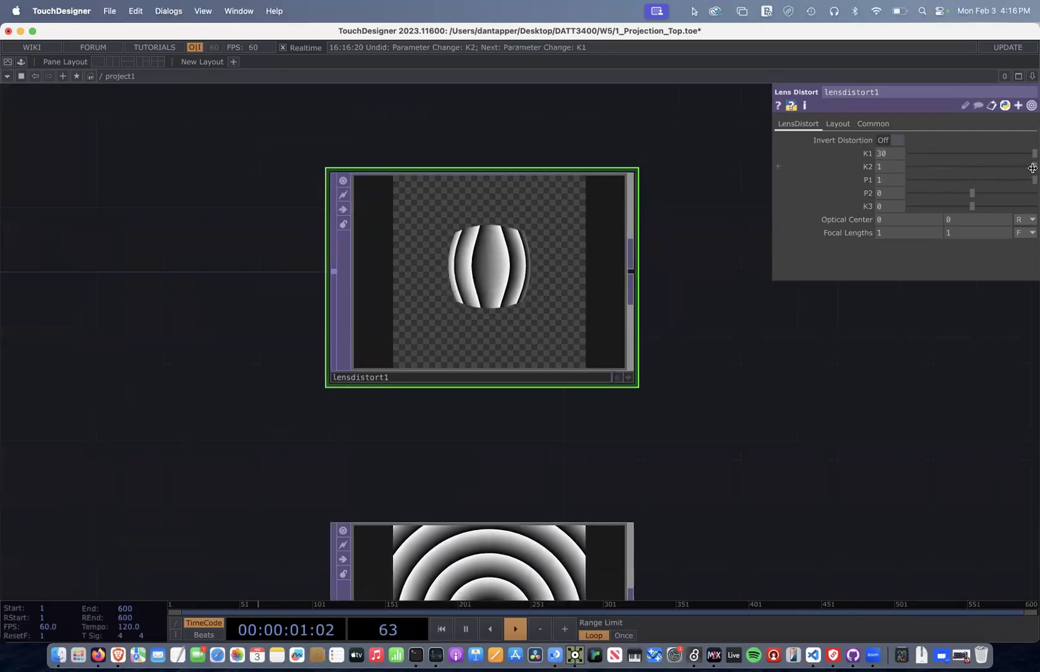
Set both Lens Distort focal lengths to 7 and the first Optical Center value to 0.08.
middle_click(901, 236)
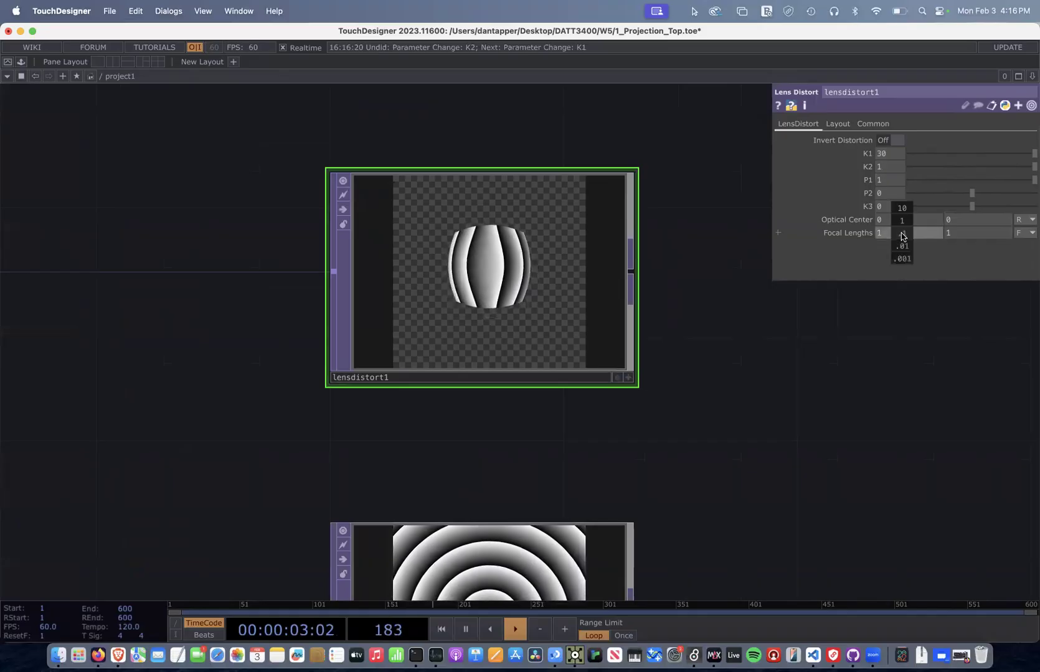
middle_click_drag(903, 228, 971, 213)
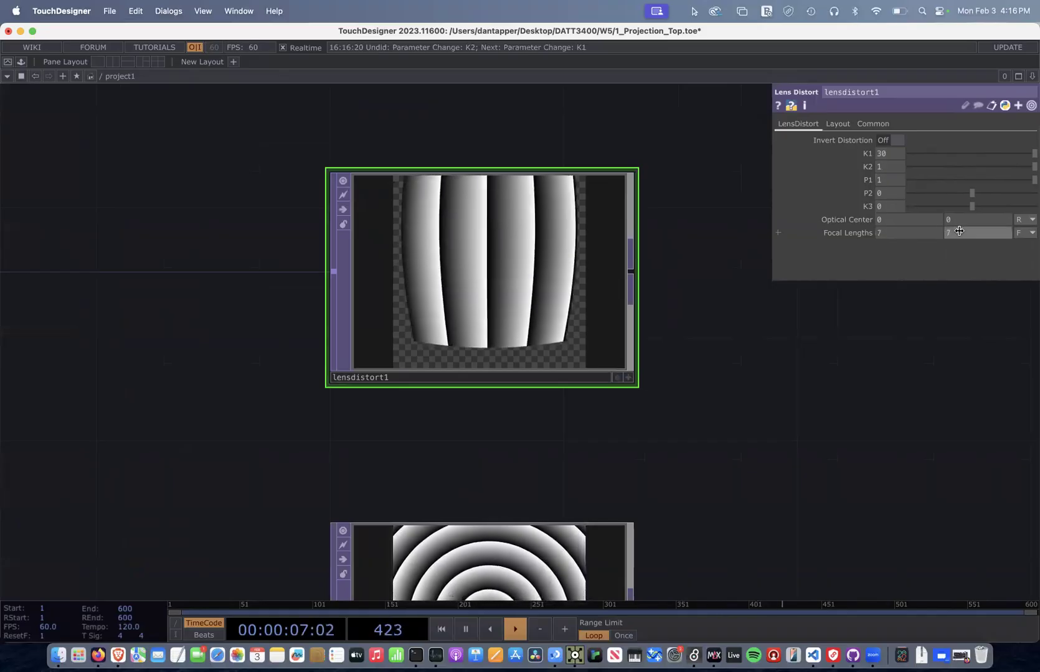
mouse_move(896, 220)
middle_mouse_down()
mouse_move(898, 198)
mouse_move(896, 208)
middle_mouse_up()
mouse_move(896, 219)
middle_mouse_down()
mouse_move(887, 202)
mouse_move(897, 197)
middle_mouse_up()
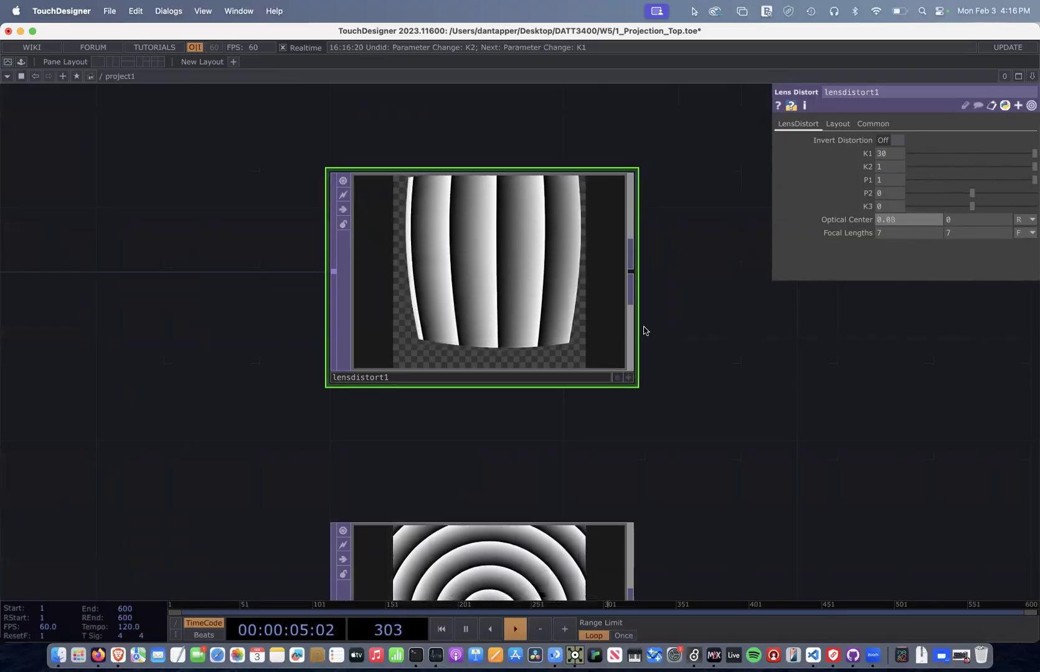
Close the current project and open 2_Dome previz.toe from the W5 folder.
scroll(643, 330, "down", 5)
left_click(8, 32)
left_click(332, 206)
left_click(329, 122)
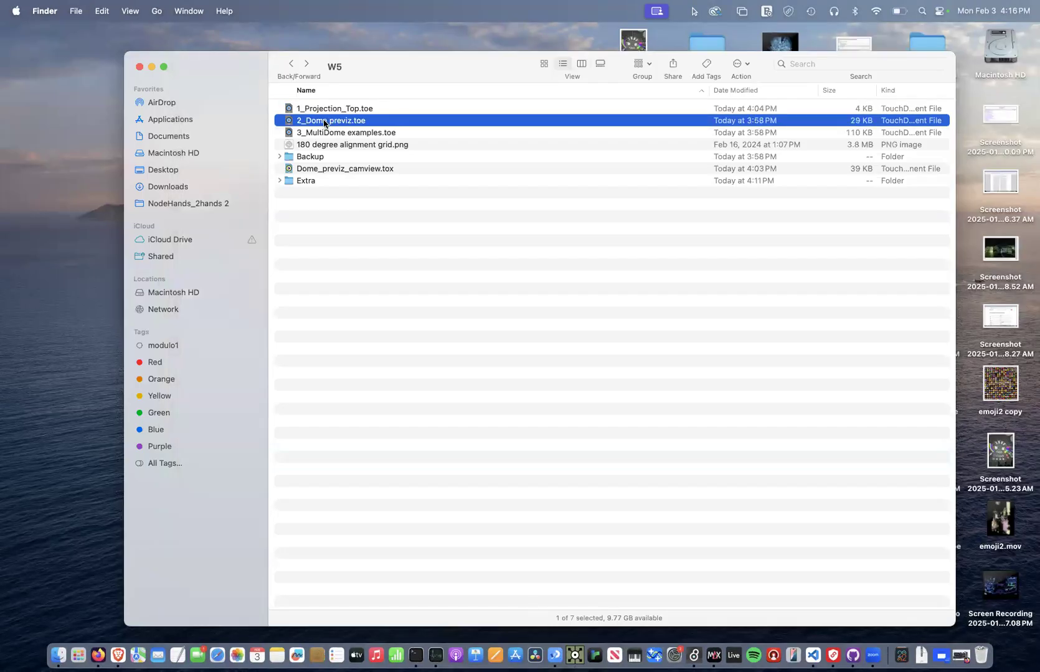
double_click(324, 123)
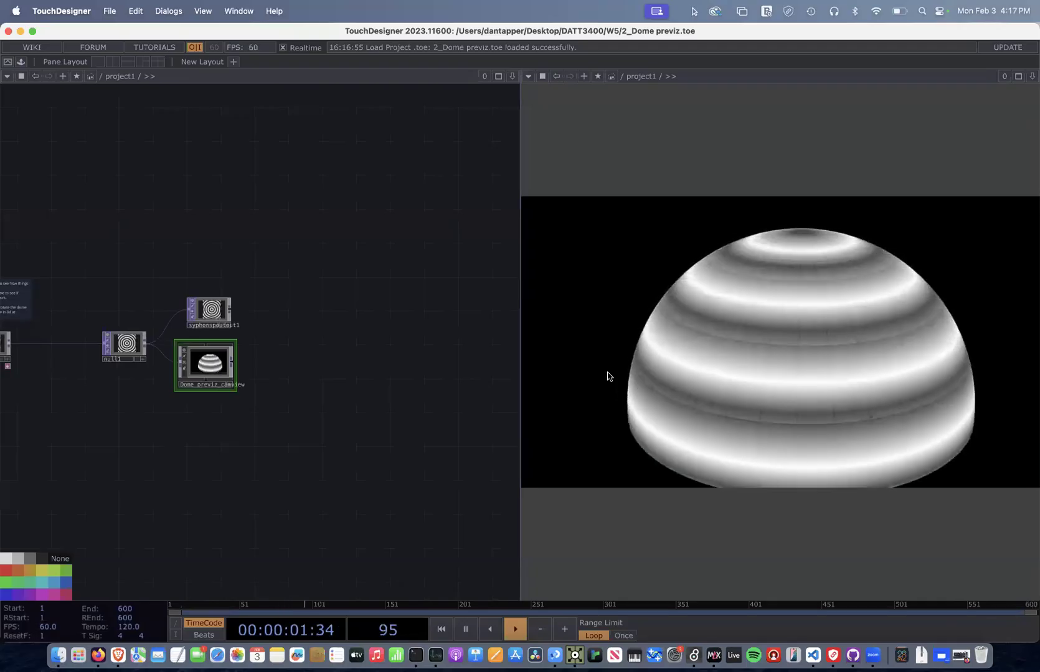
key("h")
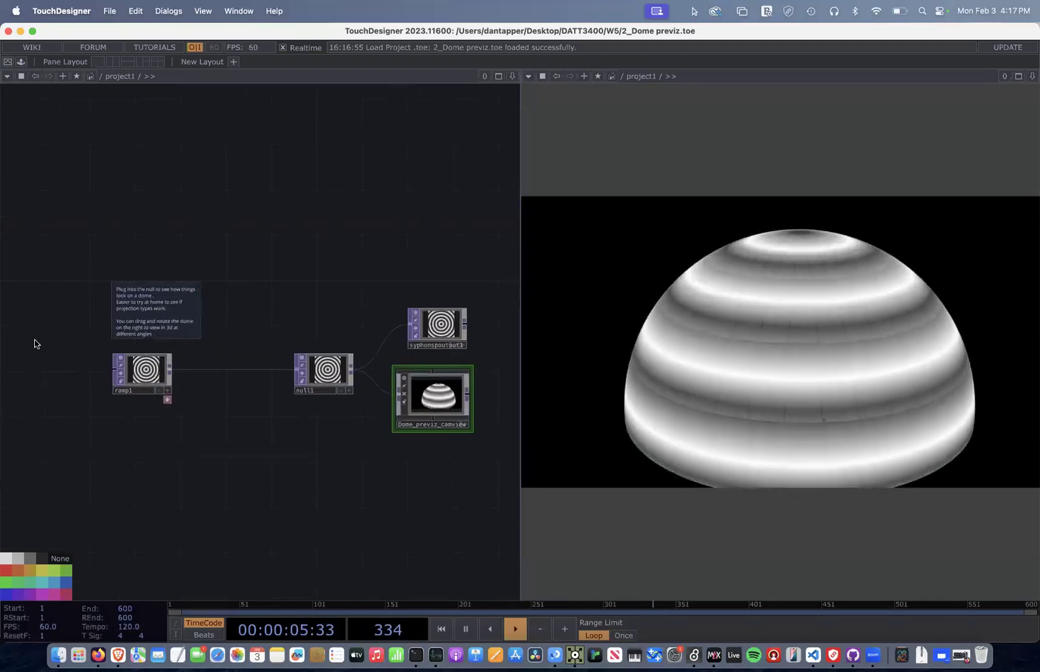
scroll(72, 390, "up", 5)
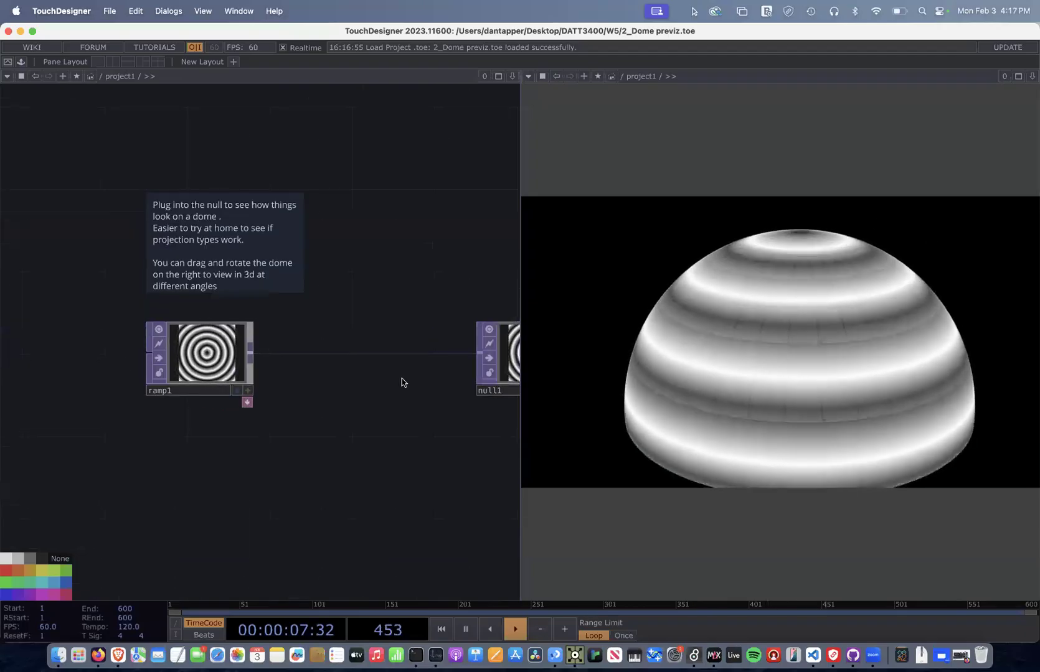
Load Dome_previz_camview.tox from the W5 folder into the project1 network and delete the added copy.
scroll(402, 383, "right", 10)
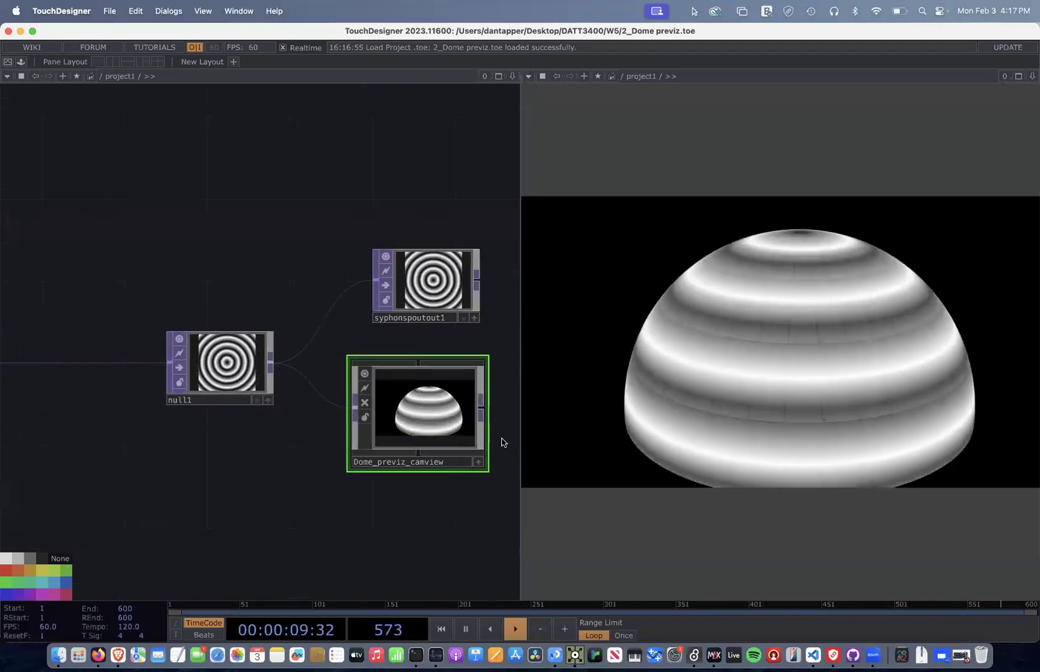
key("ctrl+Up")
left_click(766, 234)
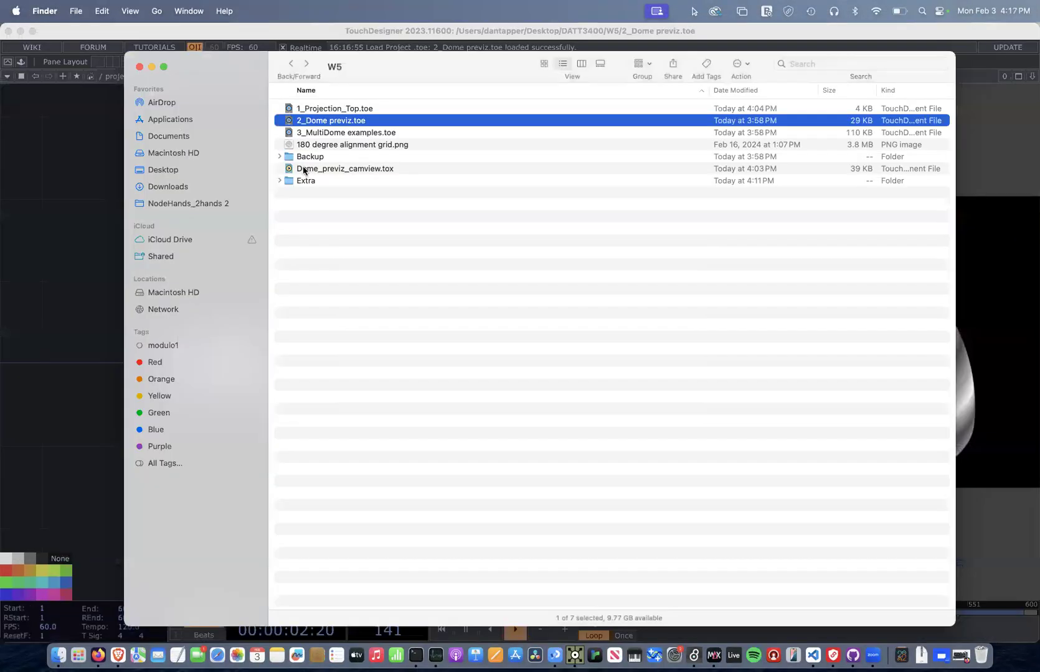
left_click(305, 169)
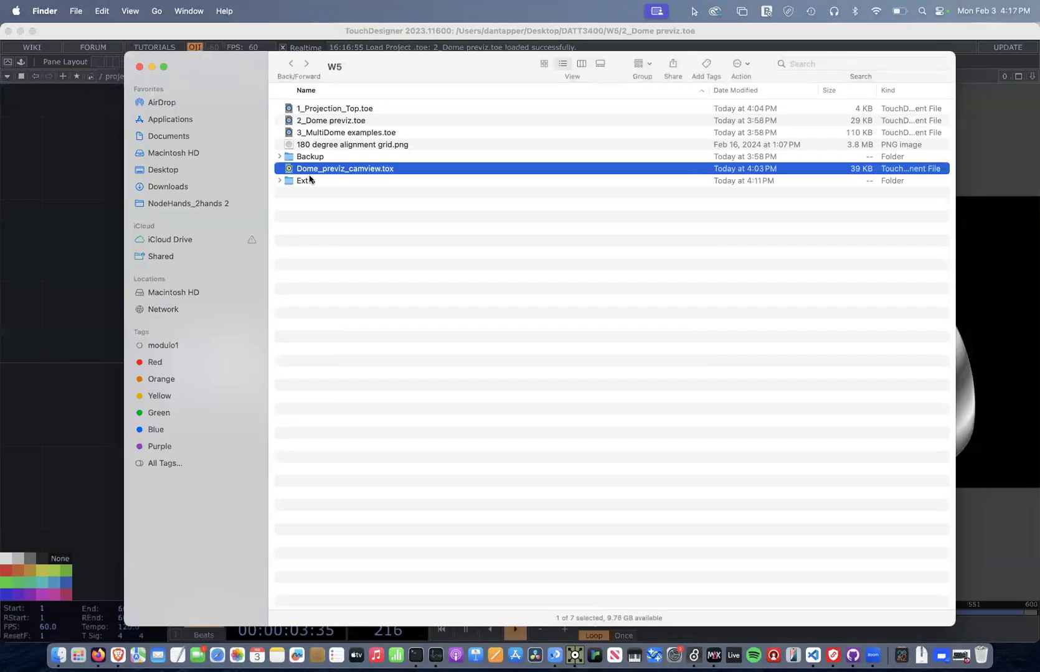
left_click_drag(282, 178, 88, 171)
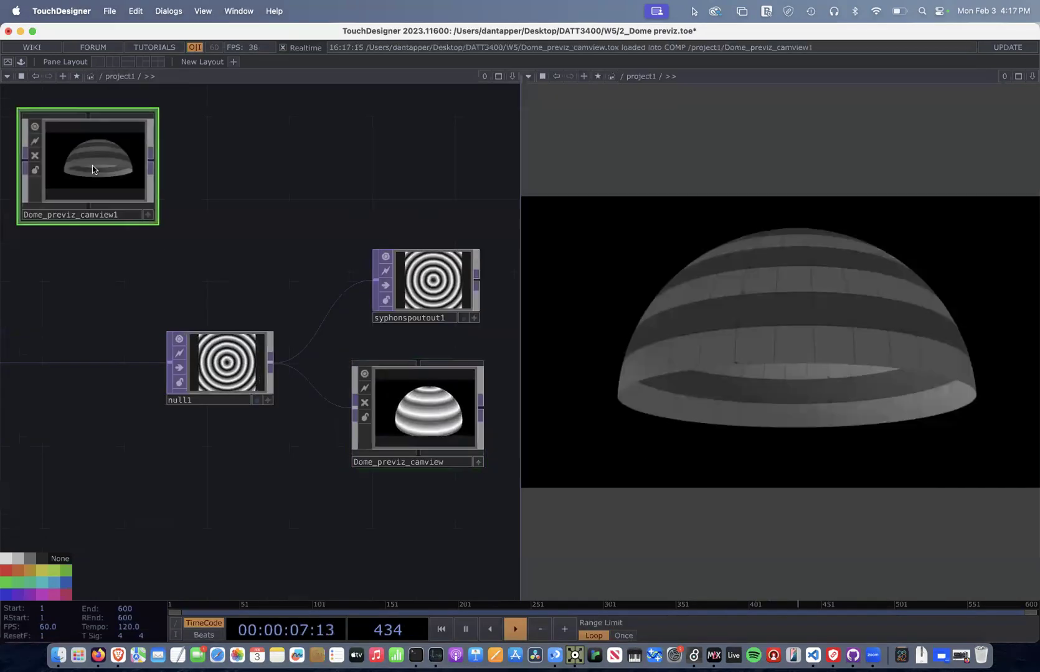
key("Delete")
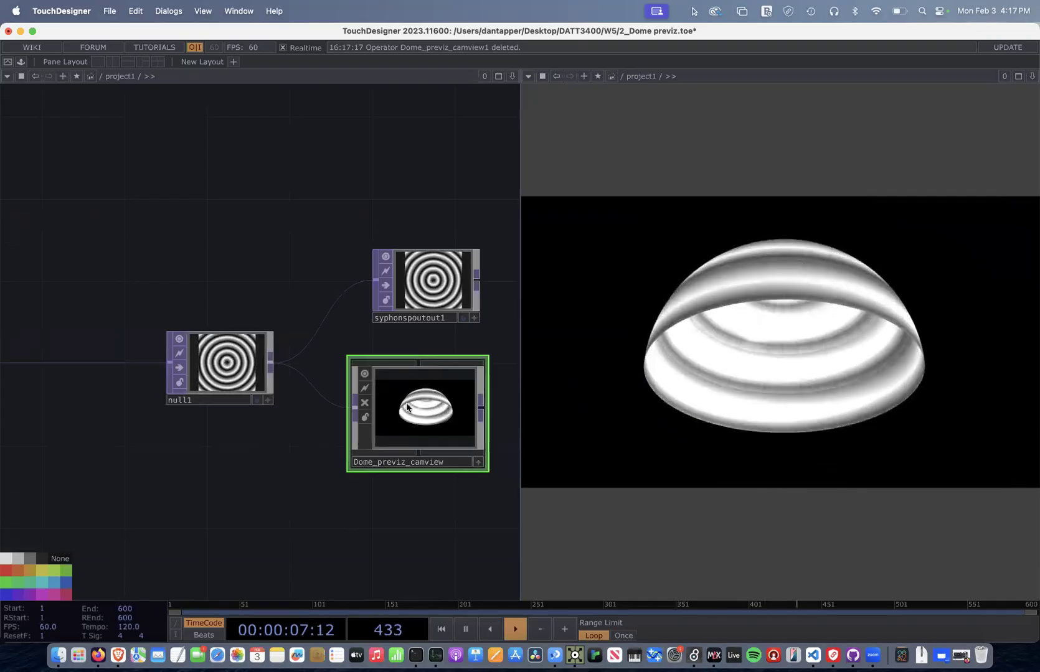
Set Background Grid Opacity to 1 and Light to 0 on Dome_previz_camview, viewing the dome from several angles.
key("p")
left_click_drag(416, 160, 569, 157)
mouse_move(490, 172)
left_mouse_down()
mouse_move(350, 187)
mouse_move(471, 193)
mouse_move(348, 194)
mouse_move(381, 207)
mouse_move(331, 206)
mouse_move(367, 209)
mouse_move(297, 195)
left_mouse_up()
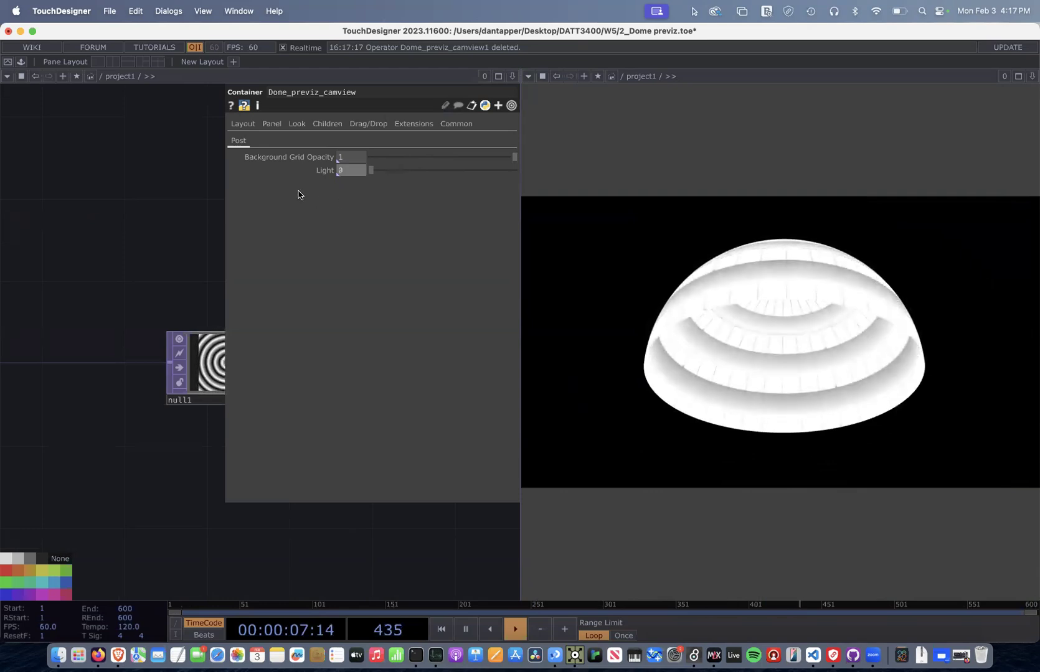
left_click_drag(838, 302, 776, 446)
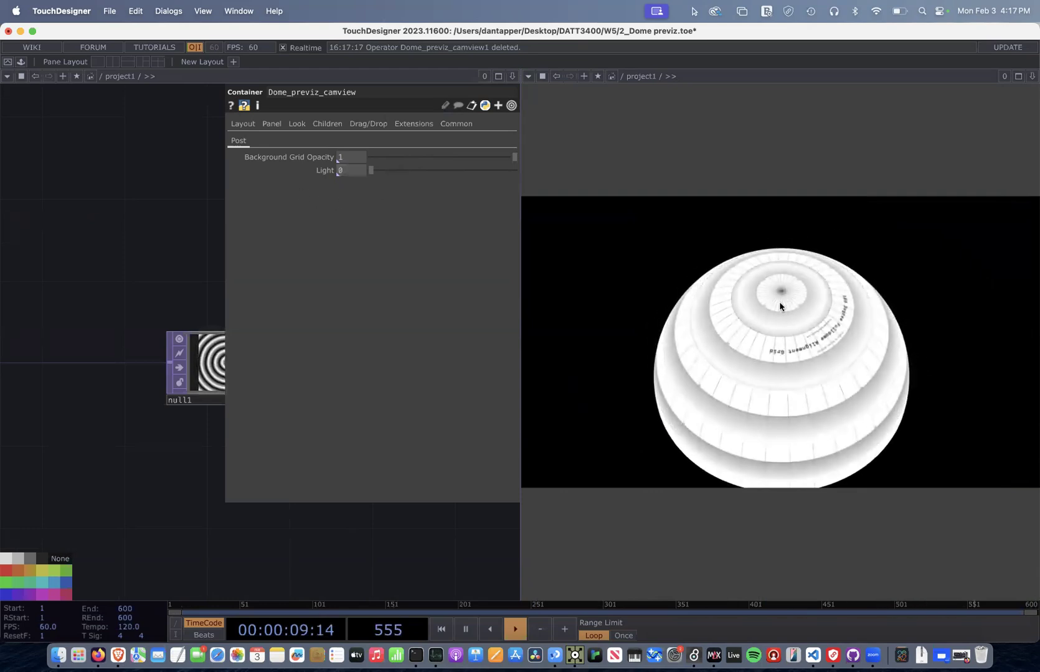
left_click_drag(514, 156, 648, 190)
left_click_drag(755, 293, 726, 241)
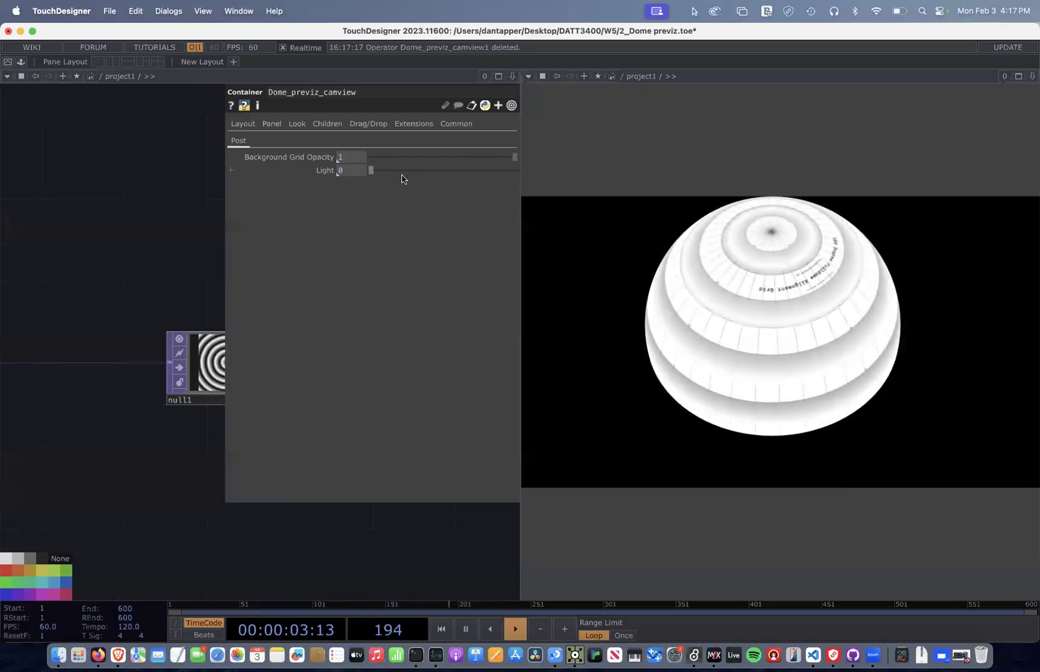
Try a lower Background Grid Opacity on Dome_previz_camview and restore it to 1.
left_click_drag(513, 158, 374, 223)
left_click_drag(75, 264, 7, 260)
scroll(139, 292, "down", 5)
left_click_drag(98, 268, 11, 268)
left_click_drag(432, 154, 558, 158)
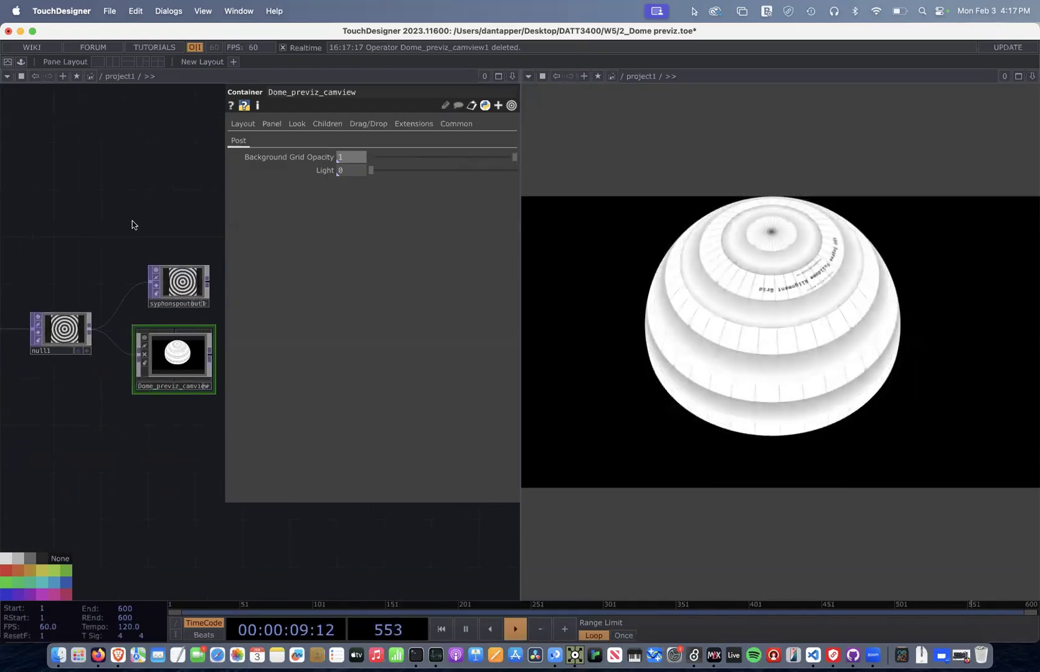
Add a Noise TOP above ramp1 and wire it into null1 in place of the ramp.
scroll(223, 220, "left", 6)
scroll(77, 218, "down", 3)
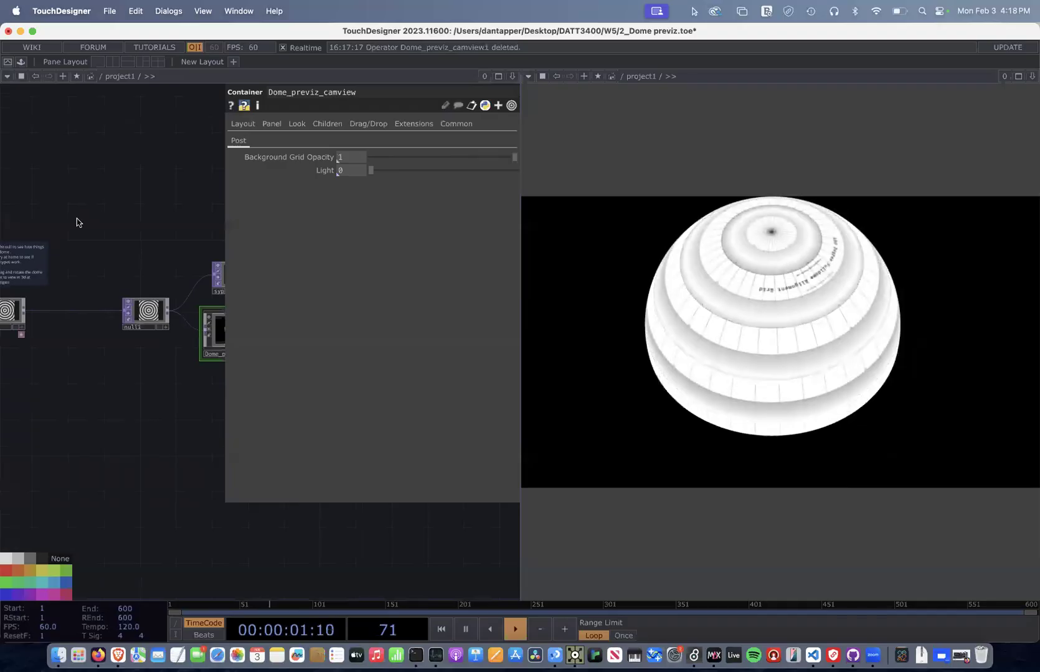
key("Tab")
type("no")
left_click(192, 135)
left_click(51, 207)
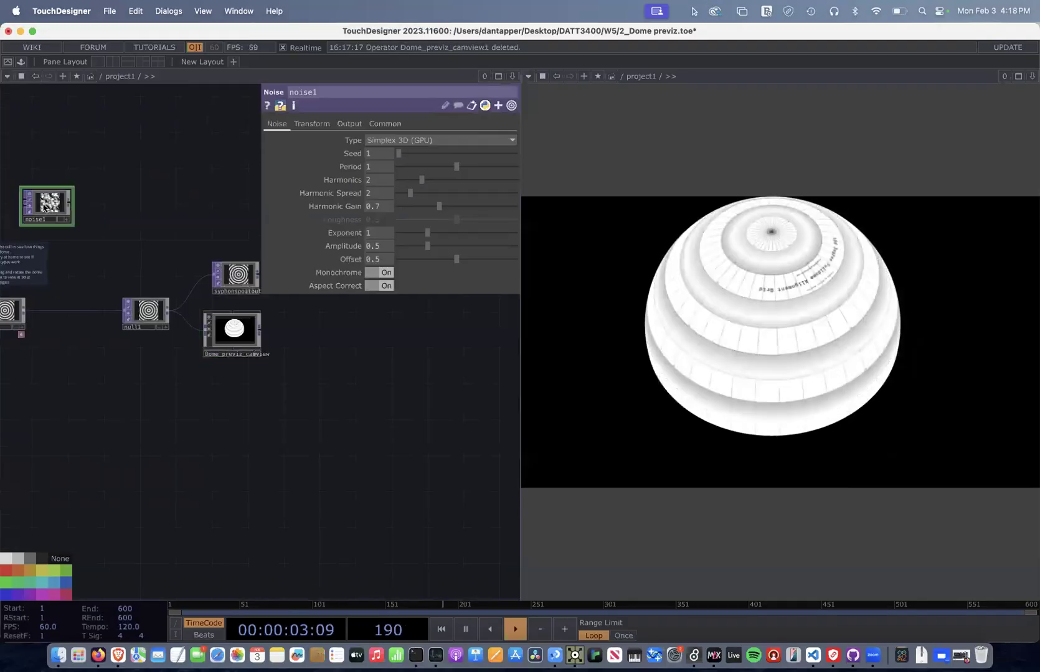
left_click_drag(71, 204, 121, 313)
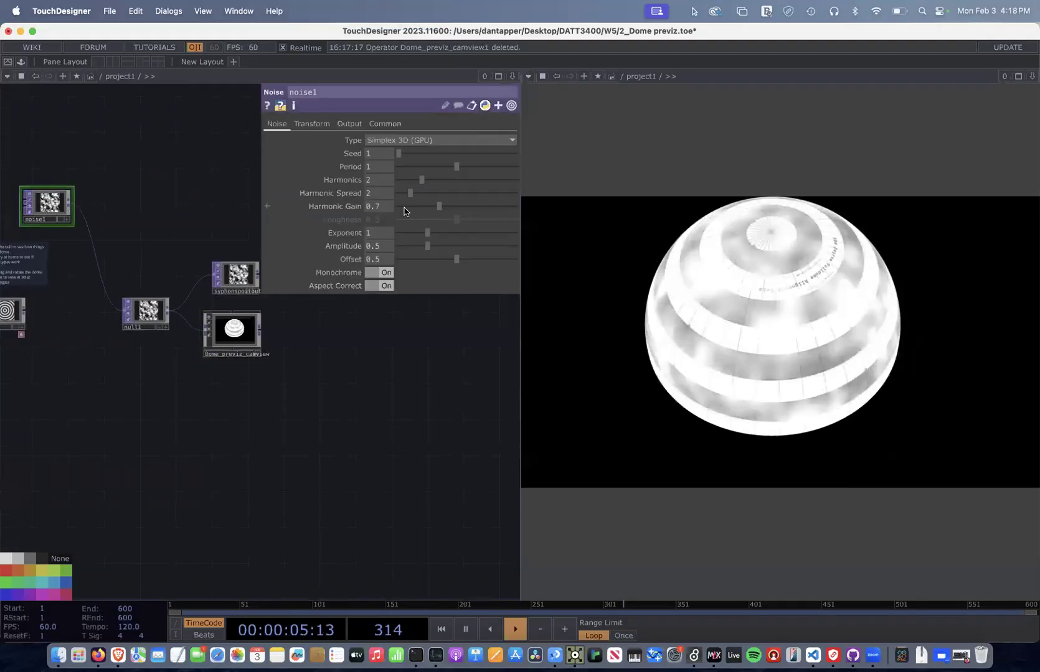
Set the Background Grid Opacity of Dome_previz_camview to 0 and rotate the dome to view the noise from the side.
left_click(236, 328)
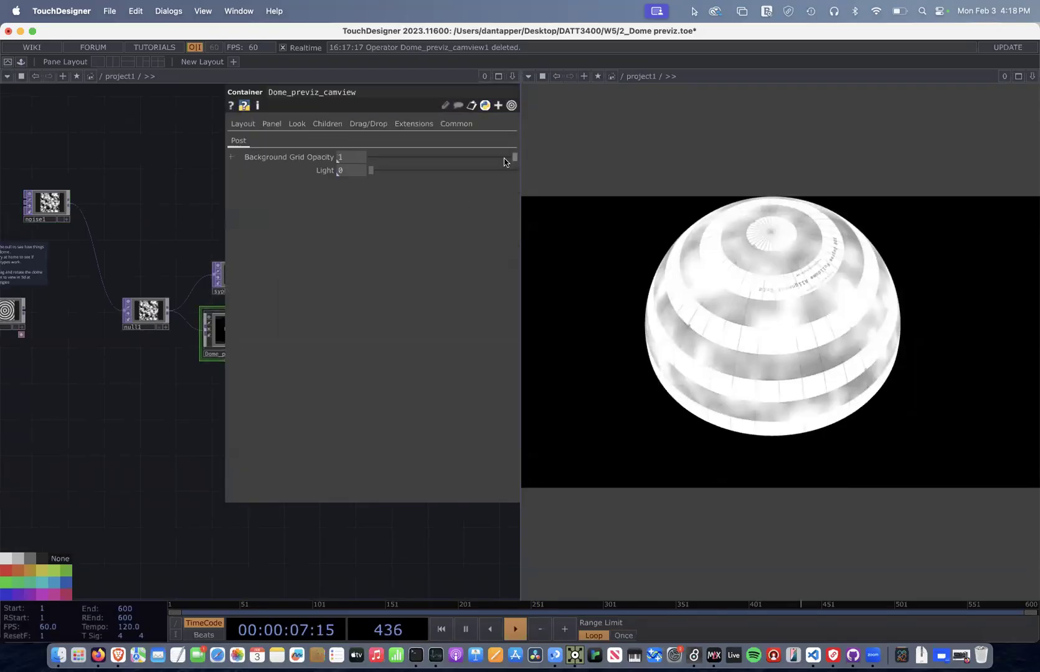
left_click_drag(505, 162, 235, 161)
left_click_drag(878, 349, 512, 352)
left_click_drag(897, 340, 523, 229)
Insert a Projection TOP into the wire between noise1 and null1.
left_click_drag(109, 210, 150, 247)
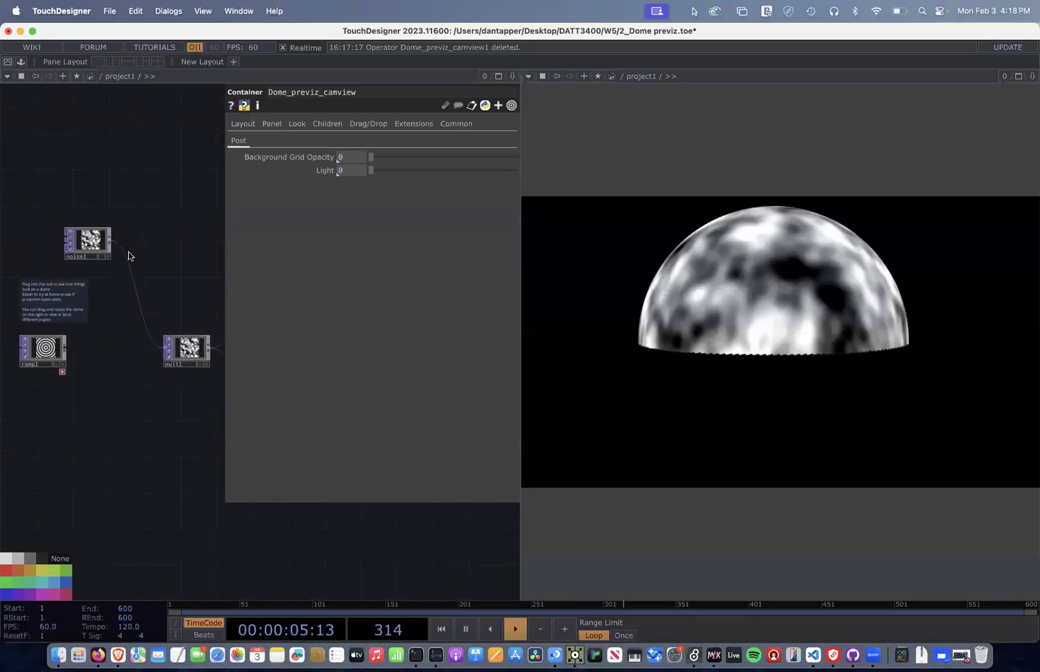
right_click(125, 259)
left_click(153, 240)
type("pro")
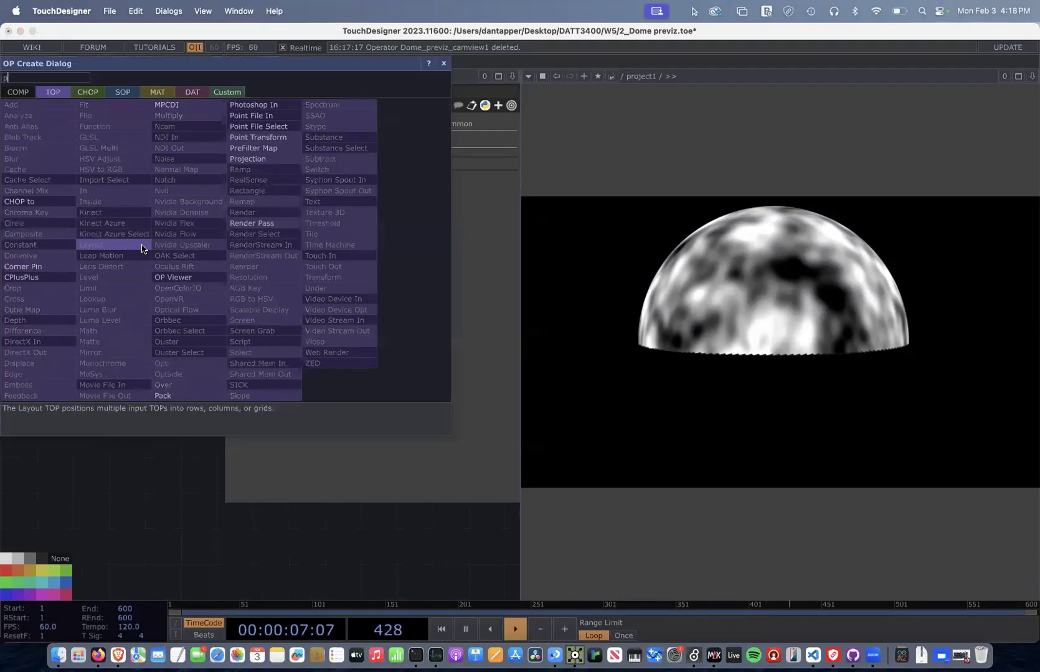
left_click(248, 160)
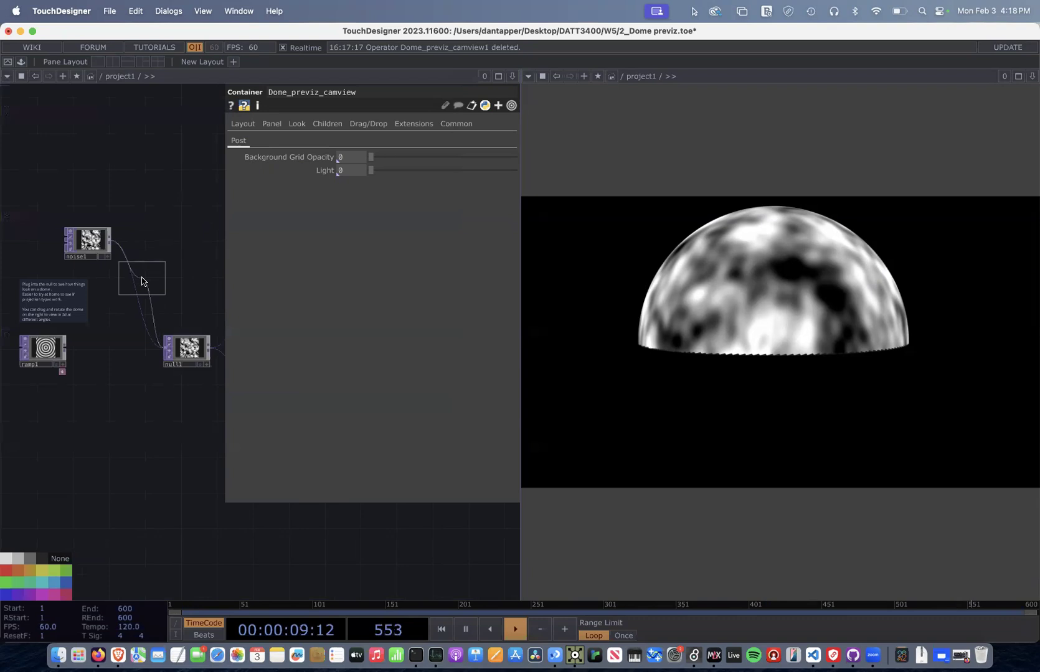
left_click(140, 279)
Configure projection1 from Equirectangular to Fish-Eye with FOV Angle 360 and first Rotate value 90, checking the dome from above and the side.
left_click(390, 141)
left_click(391, 163)
left_click(398, 154)
left_click(383, 190)
scroll(149, 308, "up", 10)
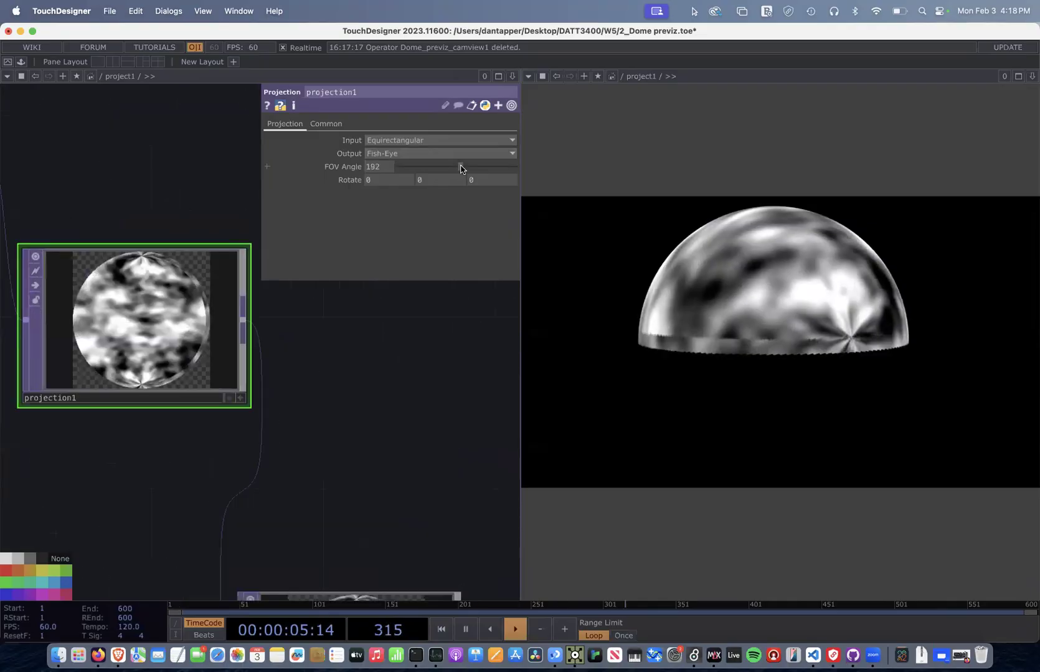
left_click_drag(458, 167, 515, 167)
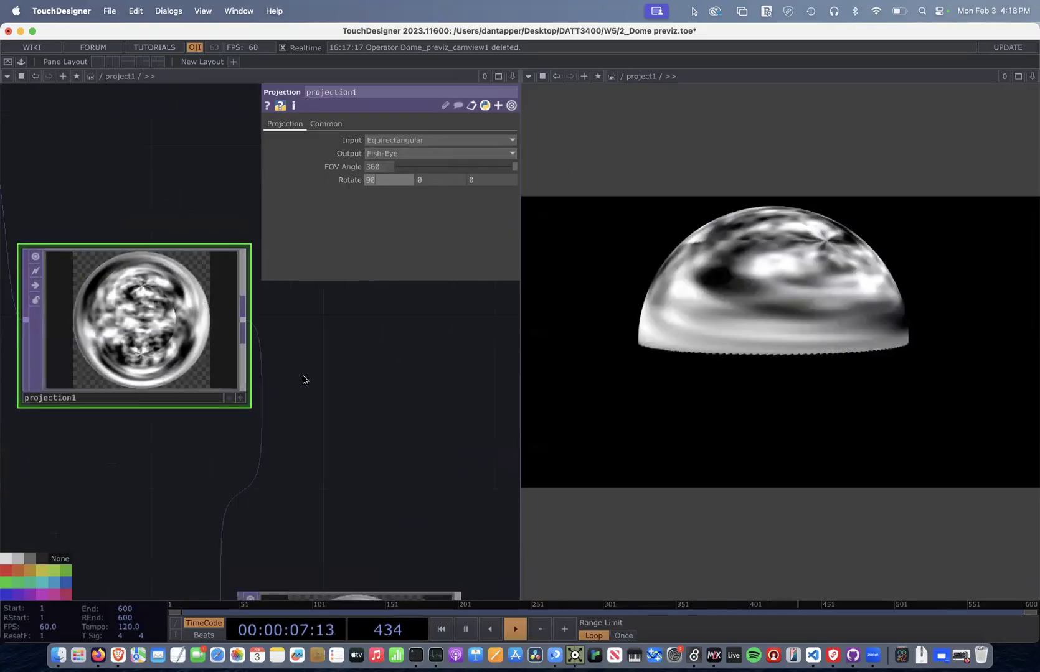
key("Return")
left_click_drag(688, 319, 663, 222)
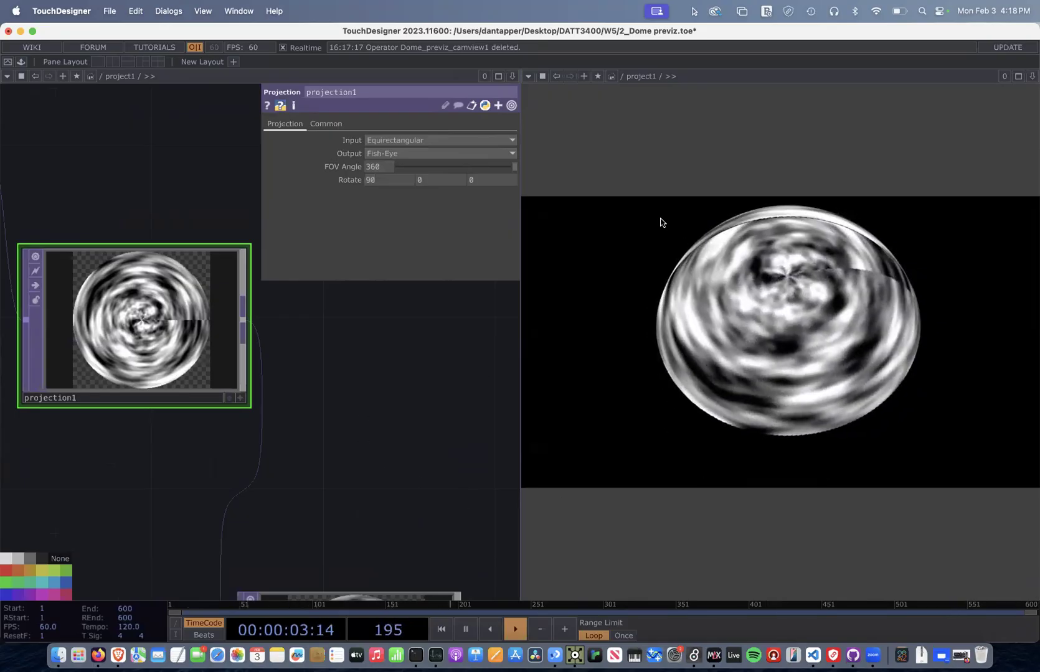
left_click_drag(893, 305, 695, 353)
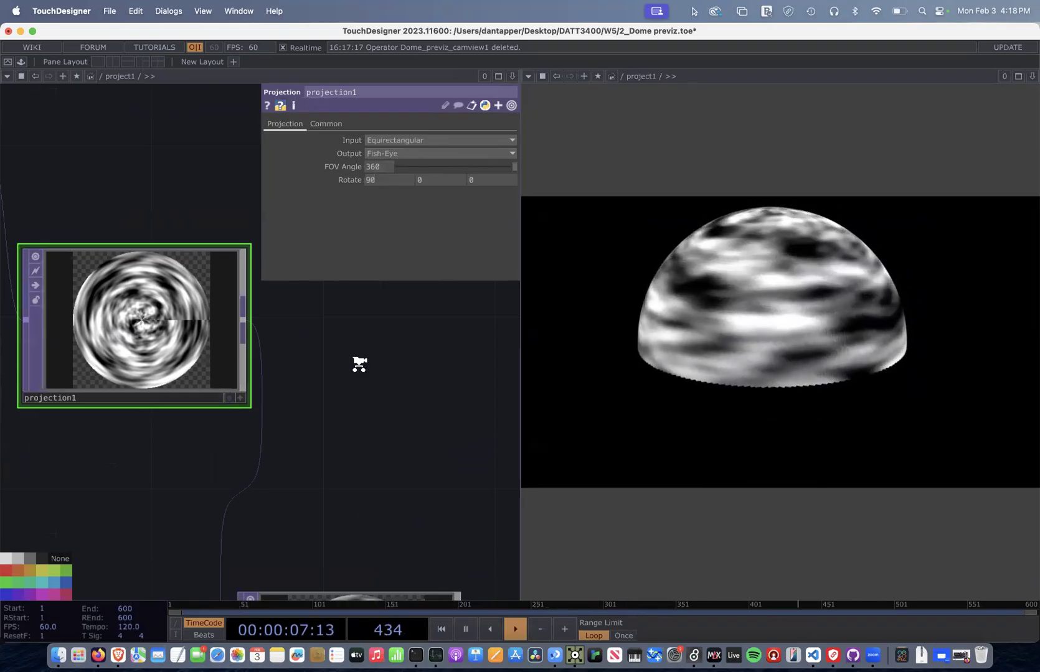
Close the 2_Dome previz.toe project without saving.
scroll(359, 365, "down", 5)
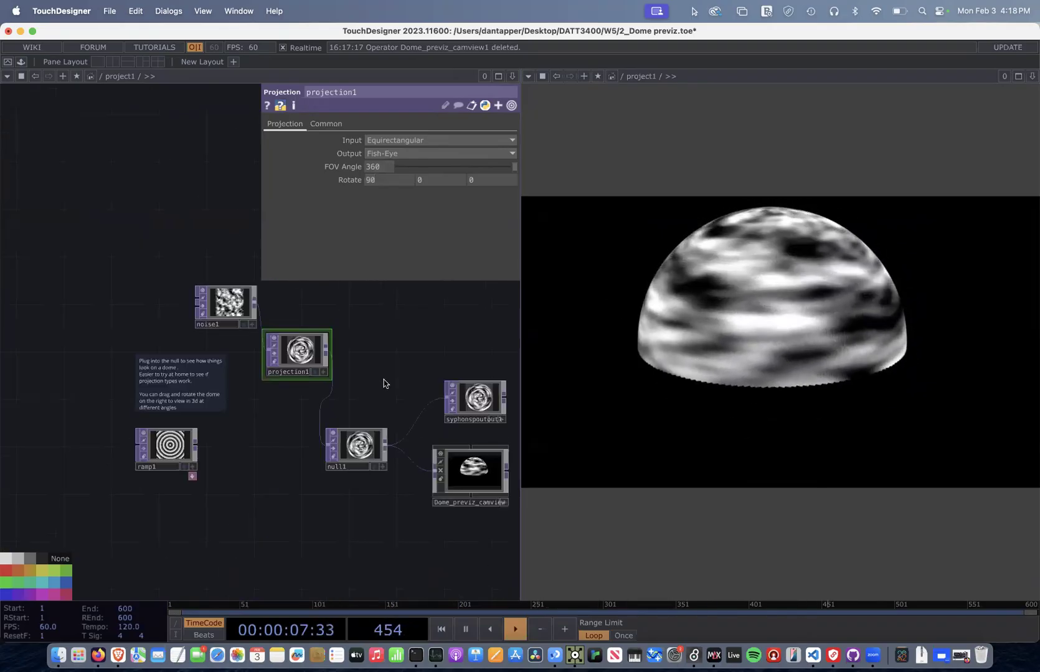
left_click(8, 32)
left_click(320, 209)
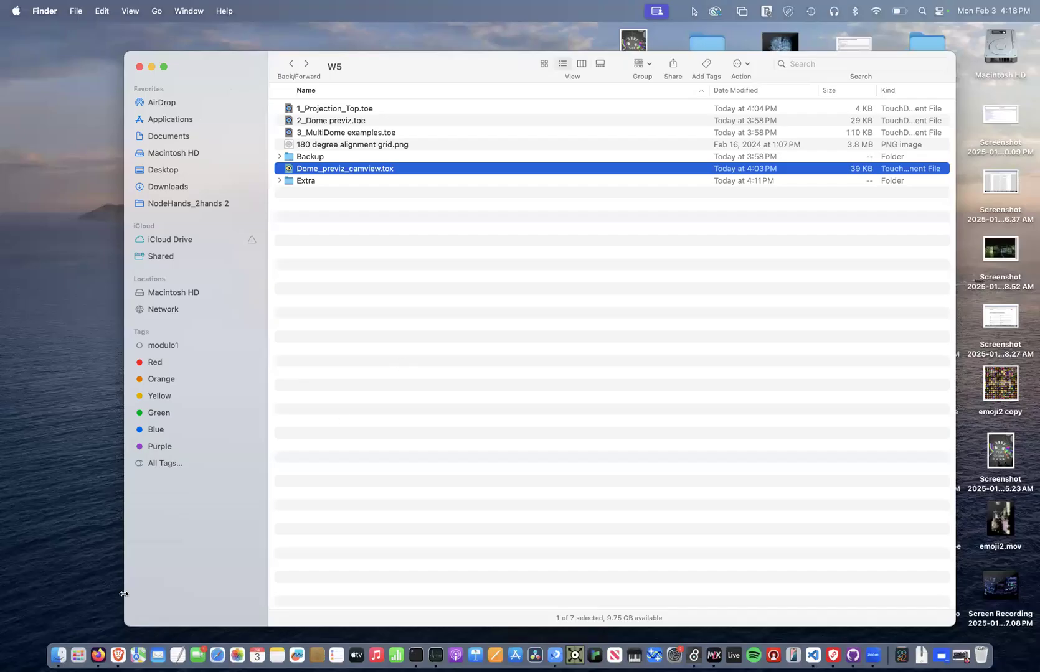
Switch to Firefox to show the Delicious Dome Mapping video page on YouTube, and return to the W5 folder in Finder.
left_click(98, 656)
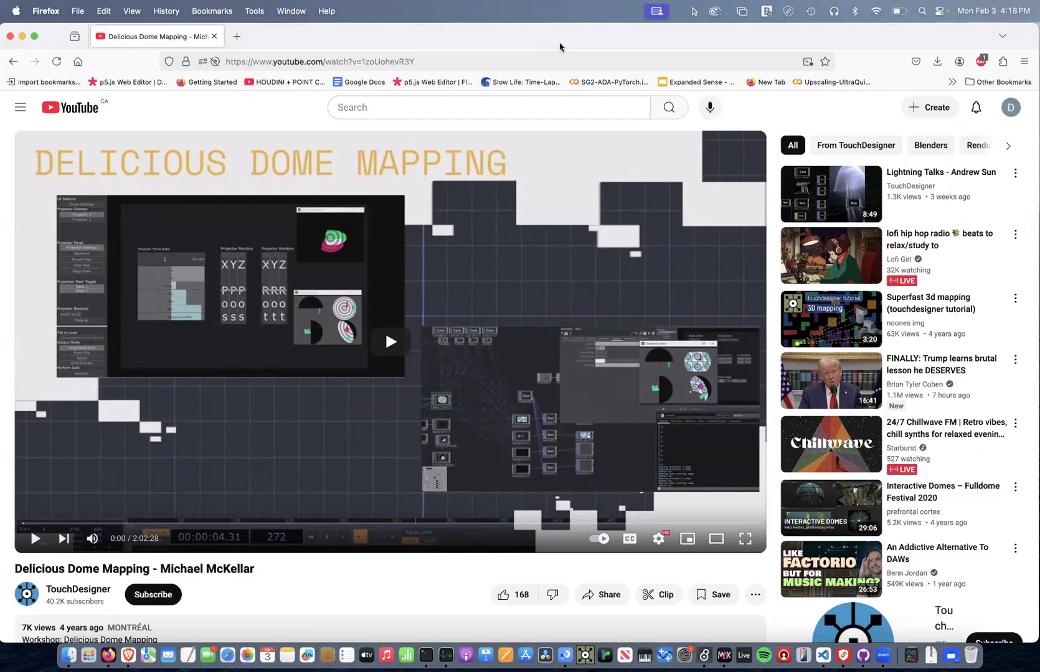
double_click(559, 47)
key("super+Tab")
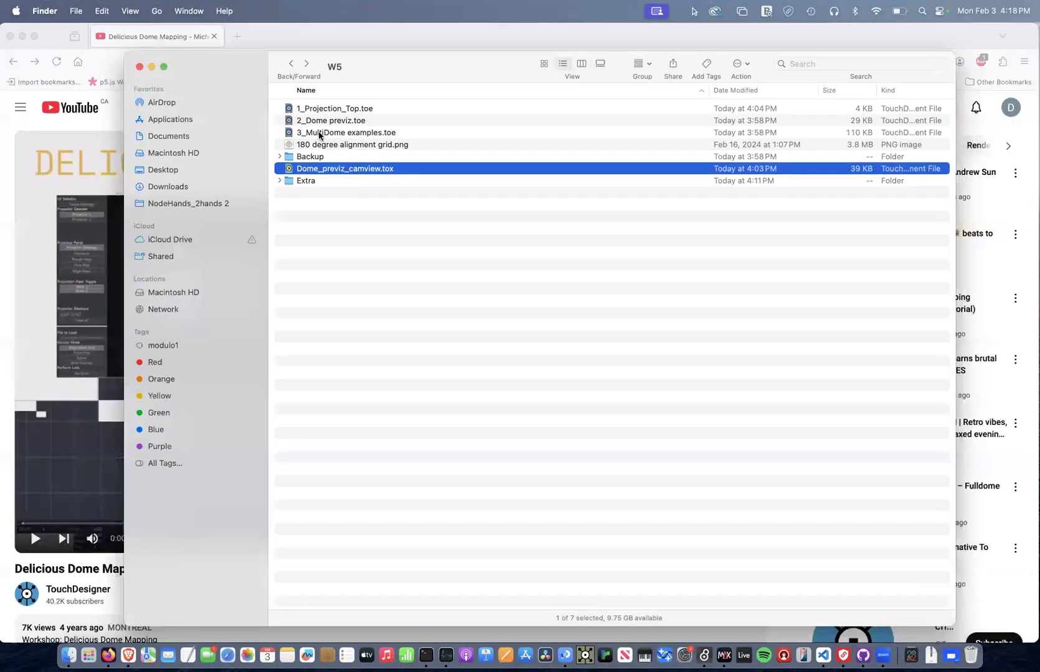
Open 3_MultiDome examples.toe from the W5 folder and go up to the project1 network with the parameter window hidden.
left_click(319, 133)
double_click(319, 133)
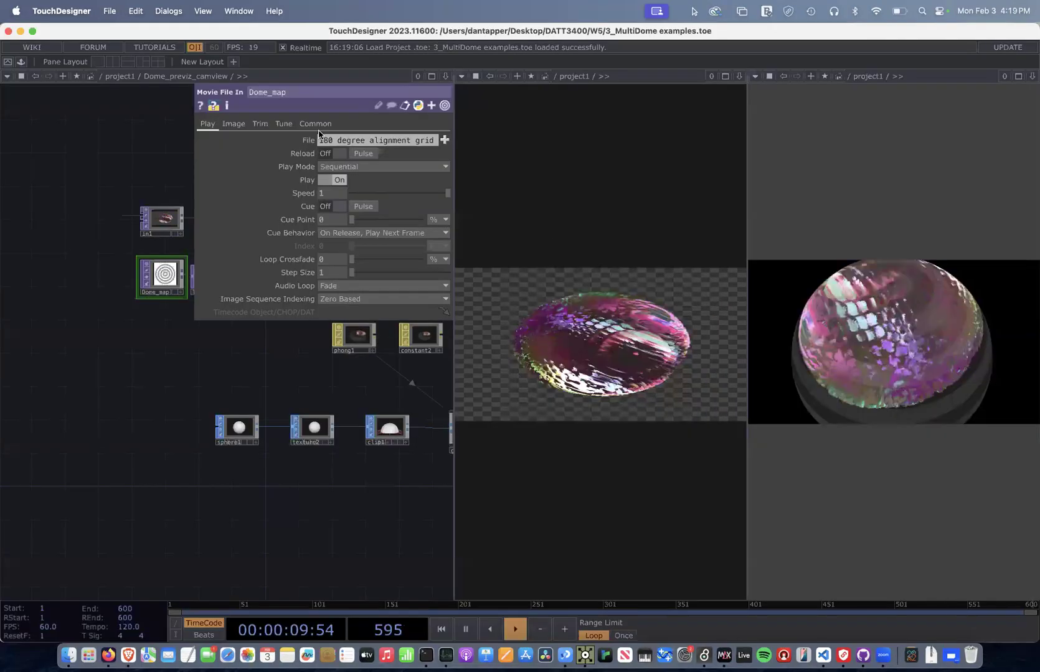
left_click_drag(242, 376, 133, 488)
scroll(134, 489, "down", 2)
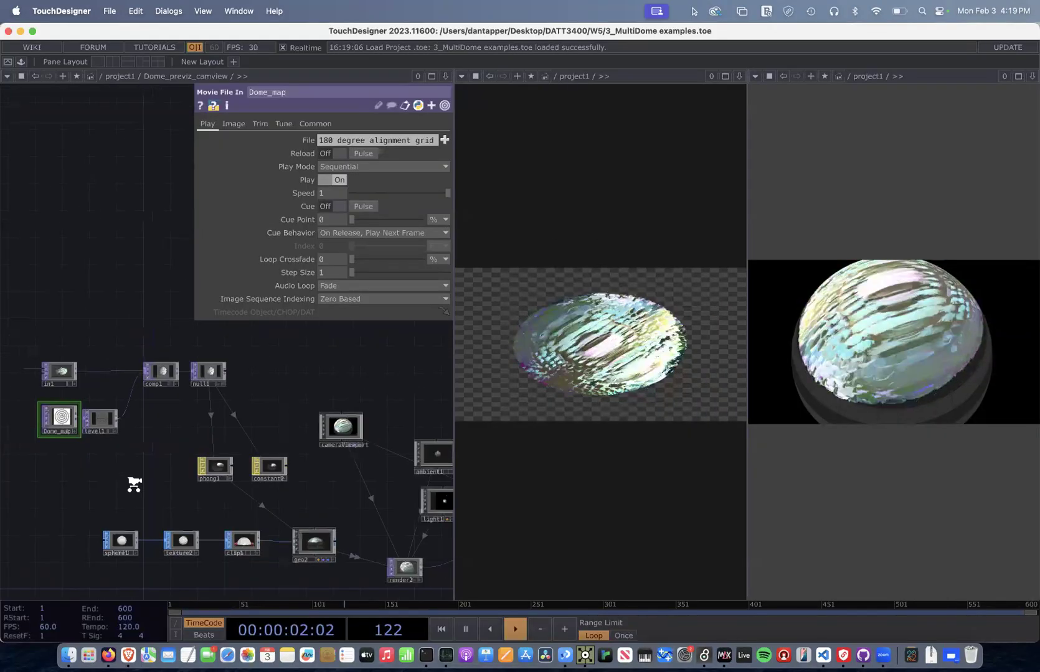
scroll(212, 399, "down", 5)
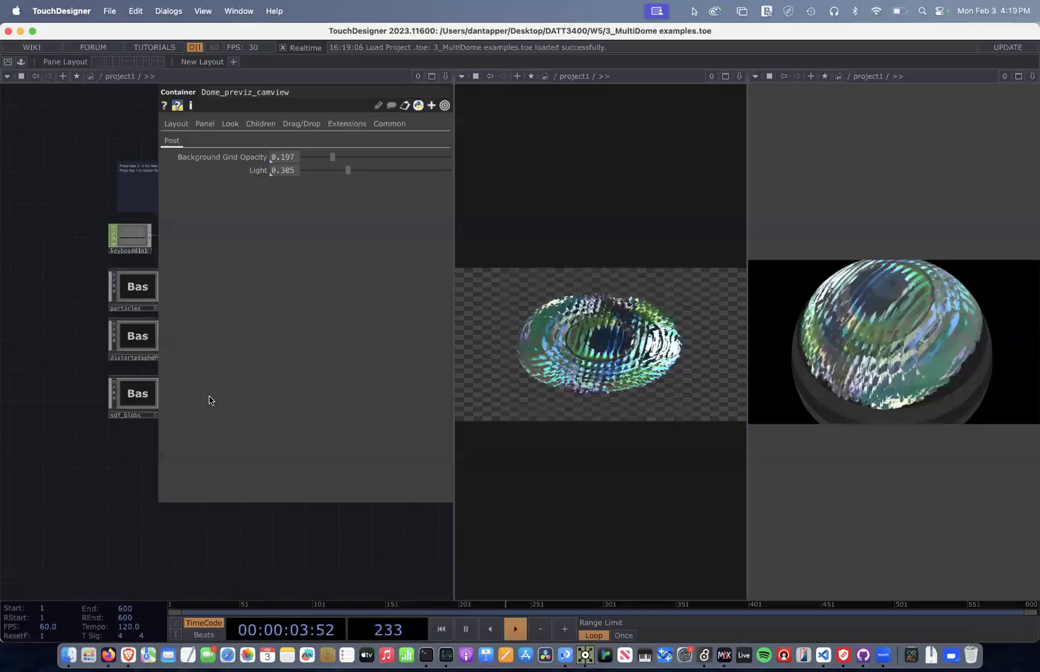
key("p")
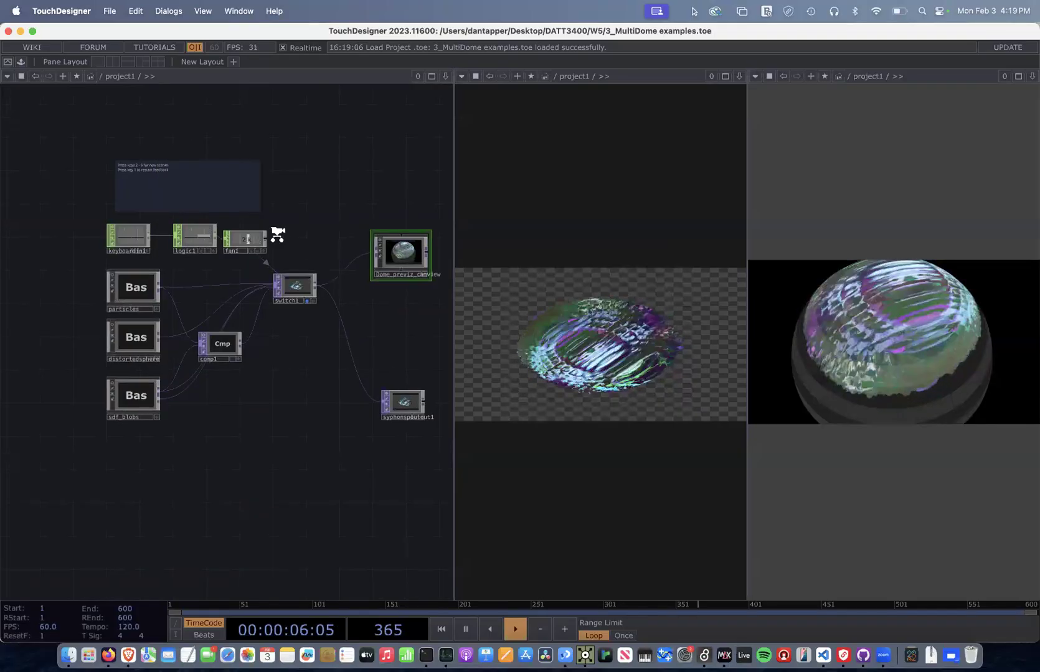
Preview scenes 2, 3, 5 and 4 of the multi-dome network on the simulated dome and restart the feedback.
scroll(276, 234, "up", 1)
scroll(293, 222, "down", 2)
left_click_drag(344, 197, 225, 195)
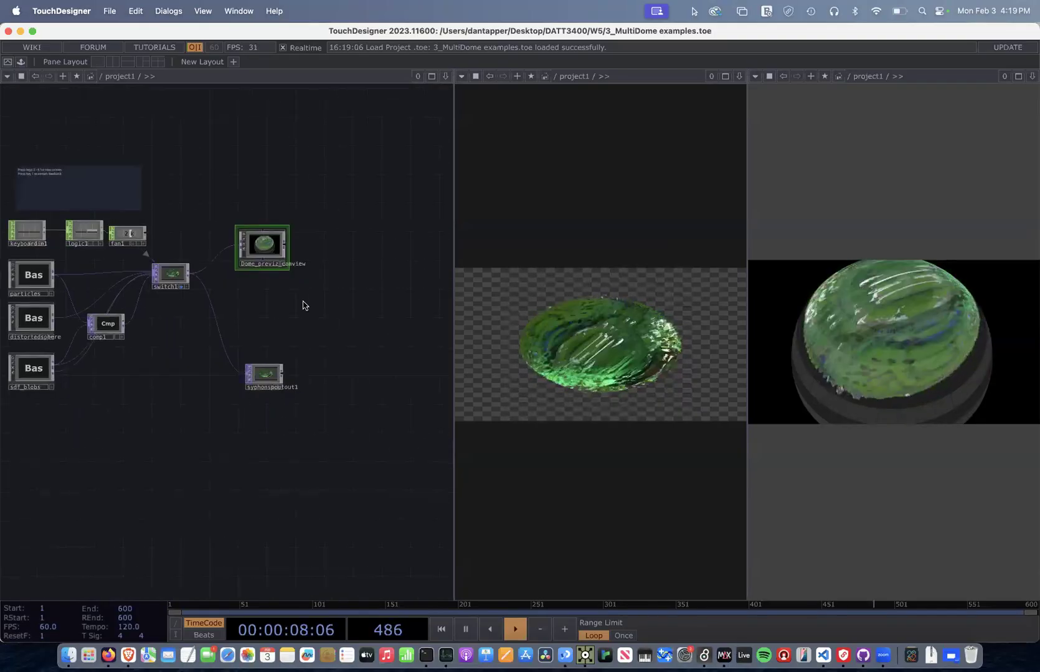
scroll(292, 271, "up", 3)
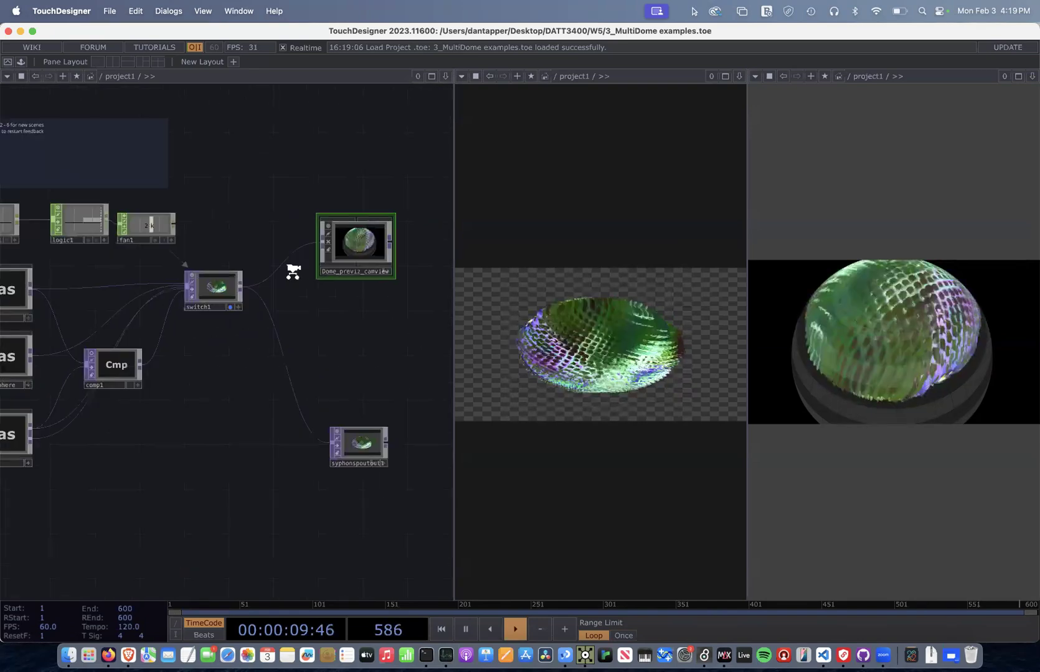
scroll(51, 144, "up", 3)
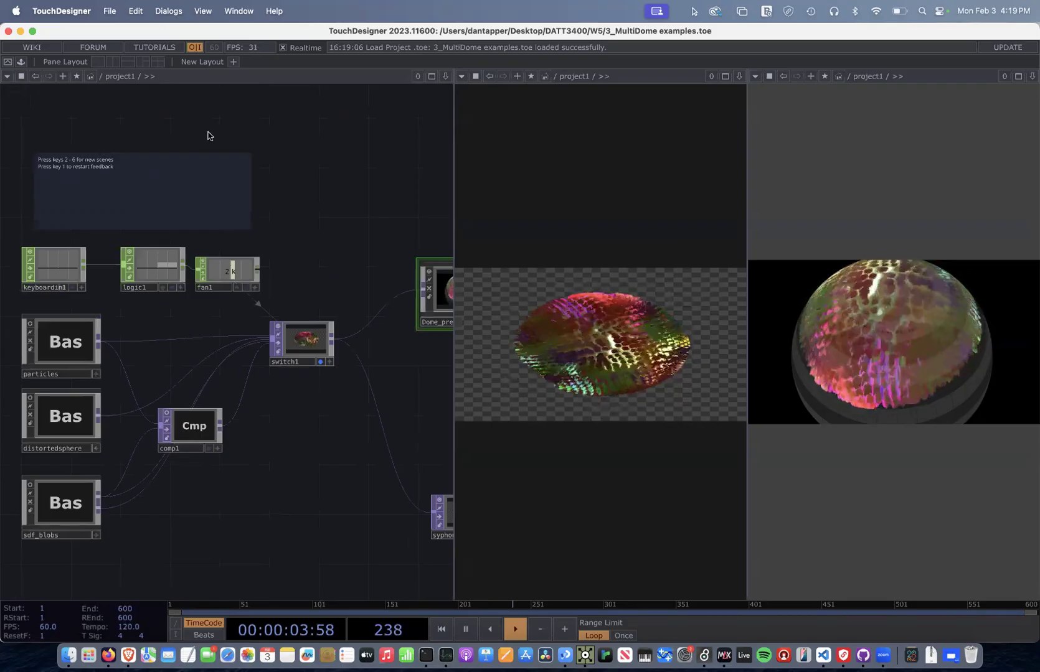
key("2")
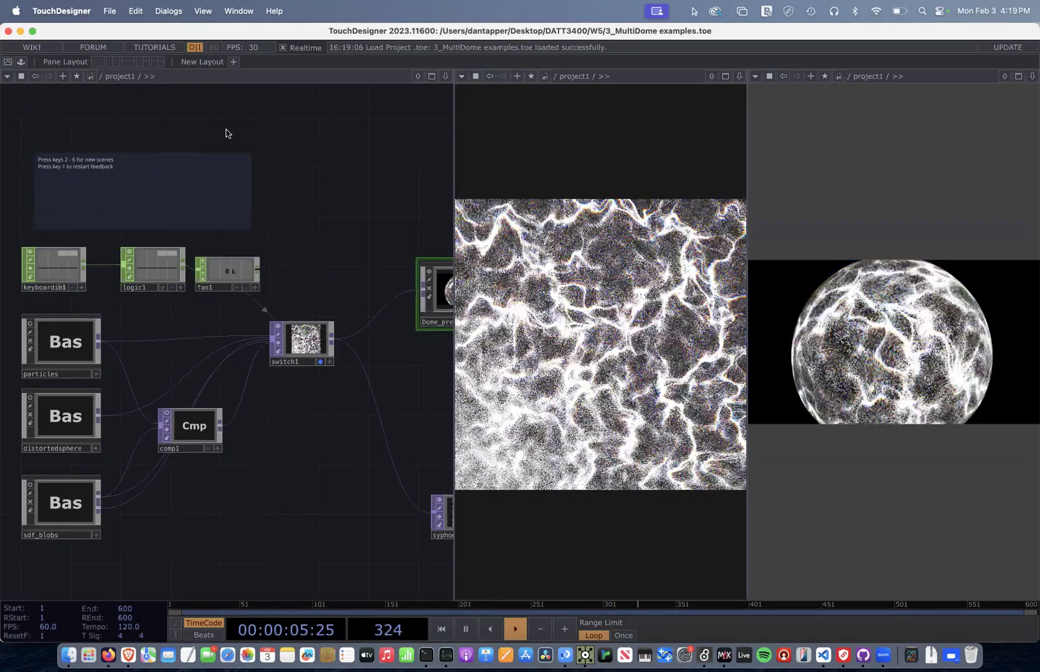
key("3")
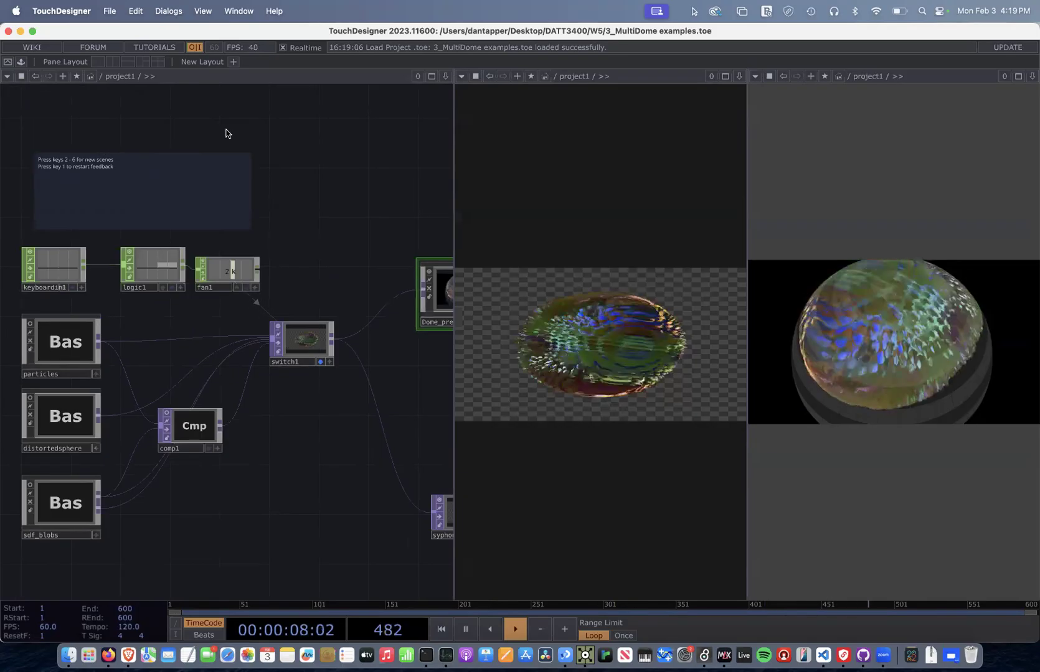
key("5")
key("4")
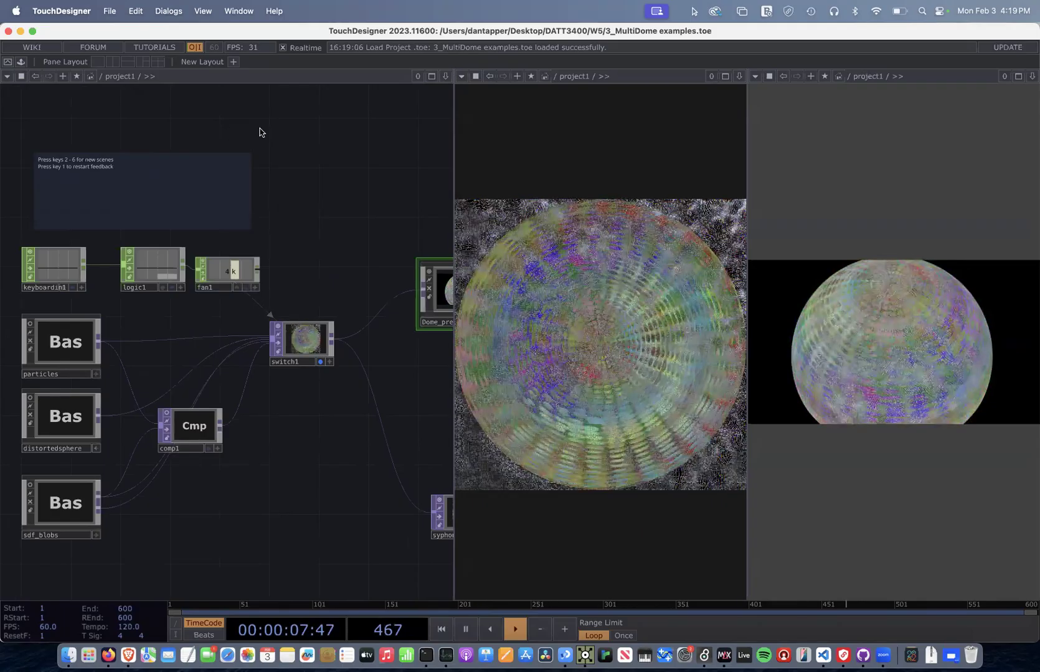
key("1")
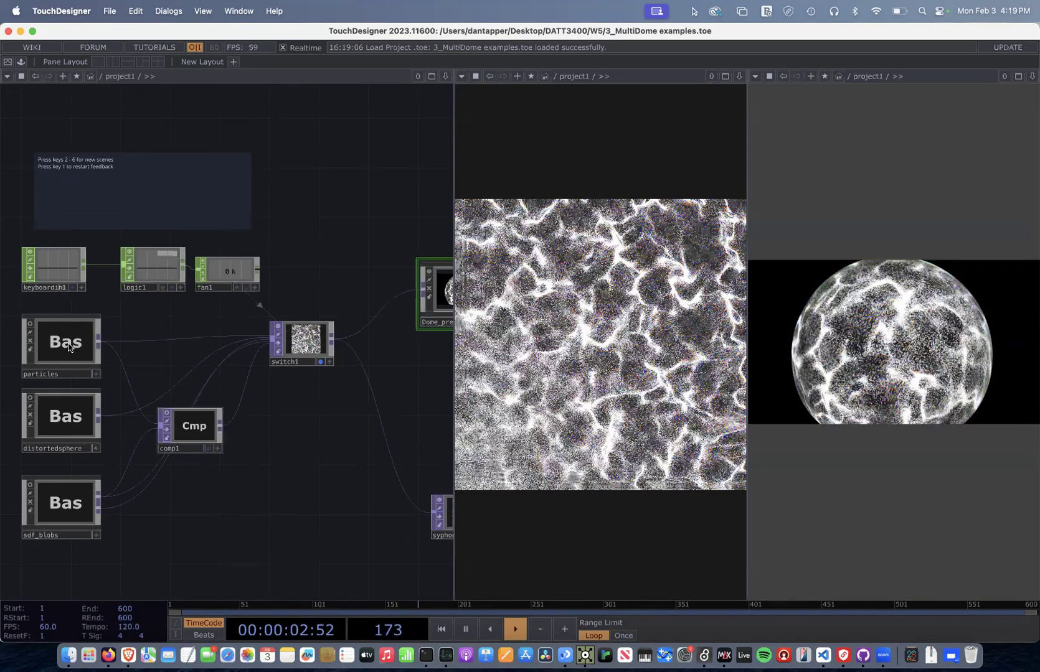
Look inside the particles and distortedsphere components and return to the project1 network.
double_click(68, 348)
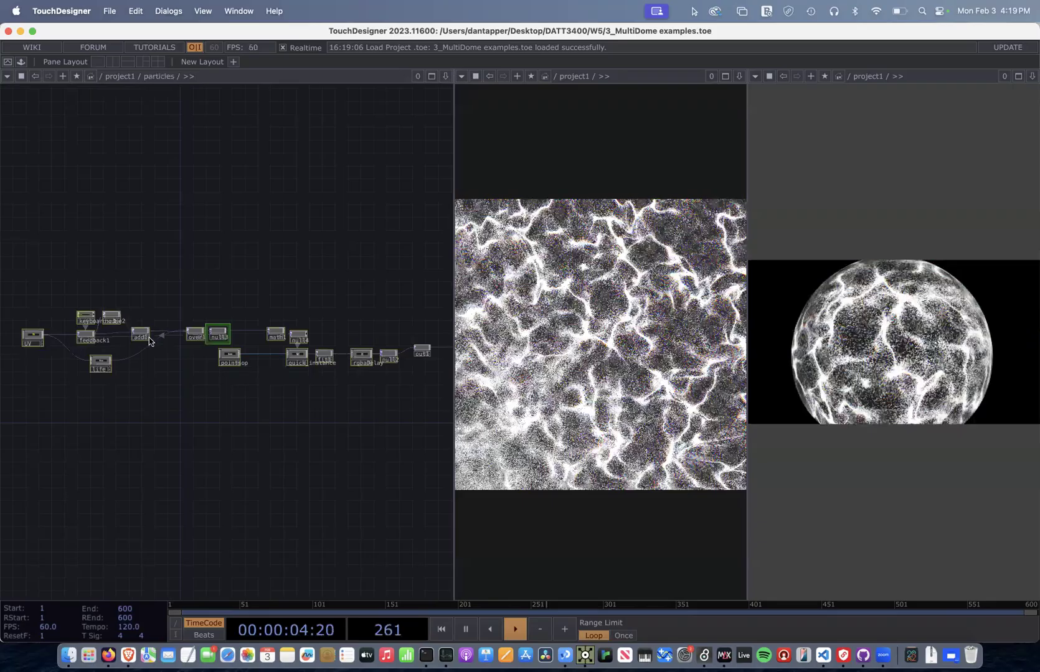
scroll(149, 342, "down", 5)
scroll(148, 309, "up", 3)
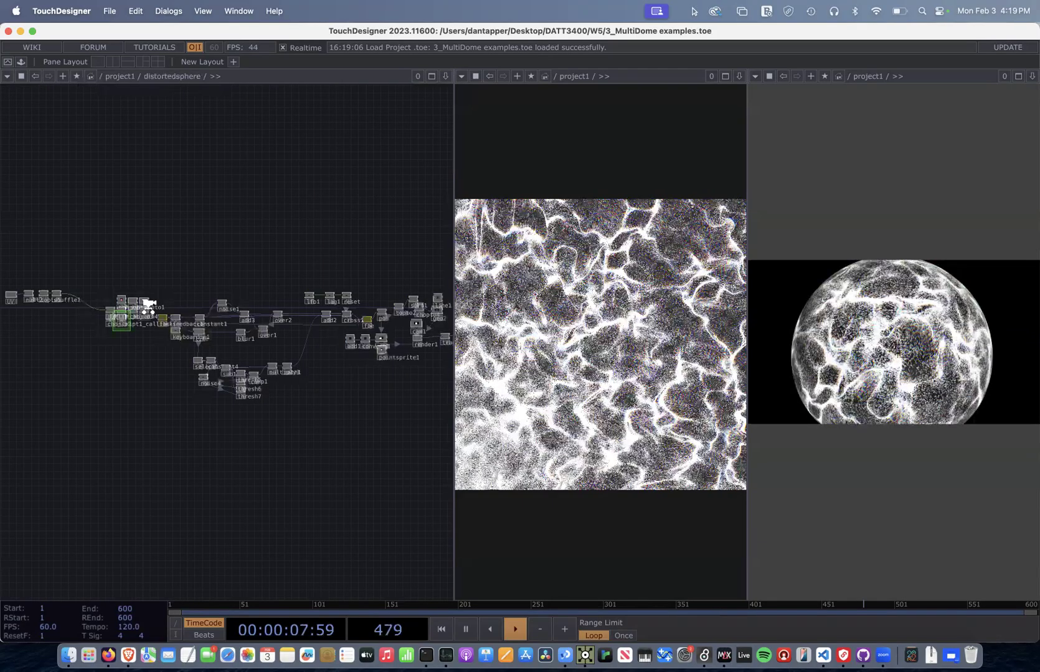
scroll(337, 453, "down", 5)
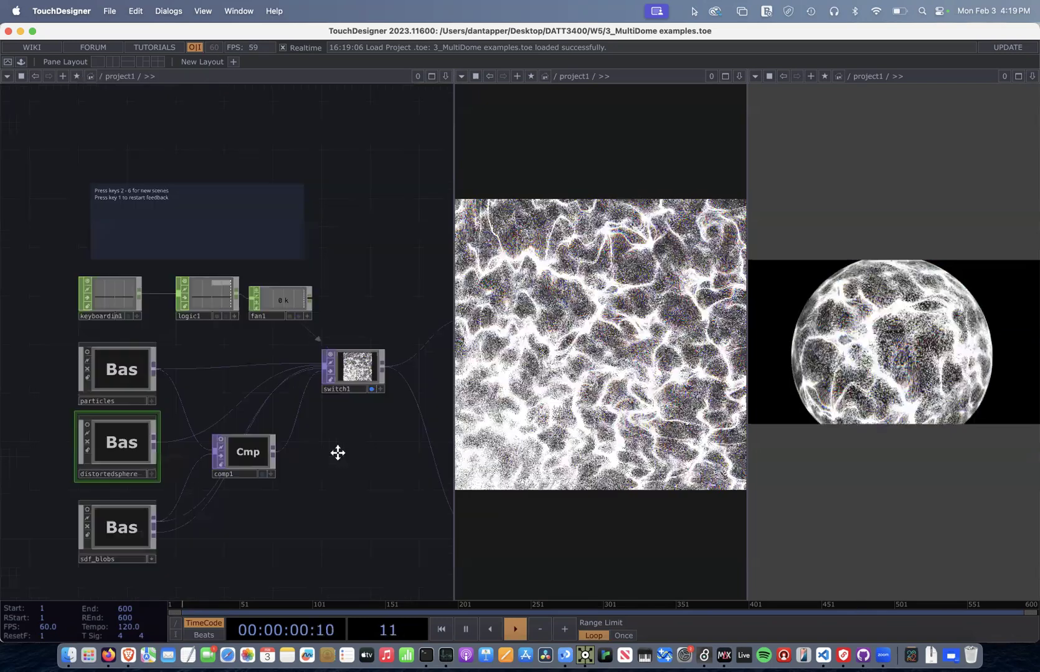
scroll(399, 404, "up", 3)
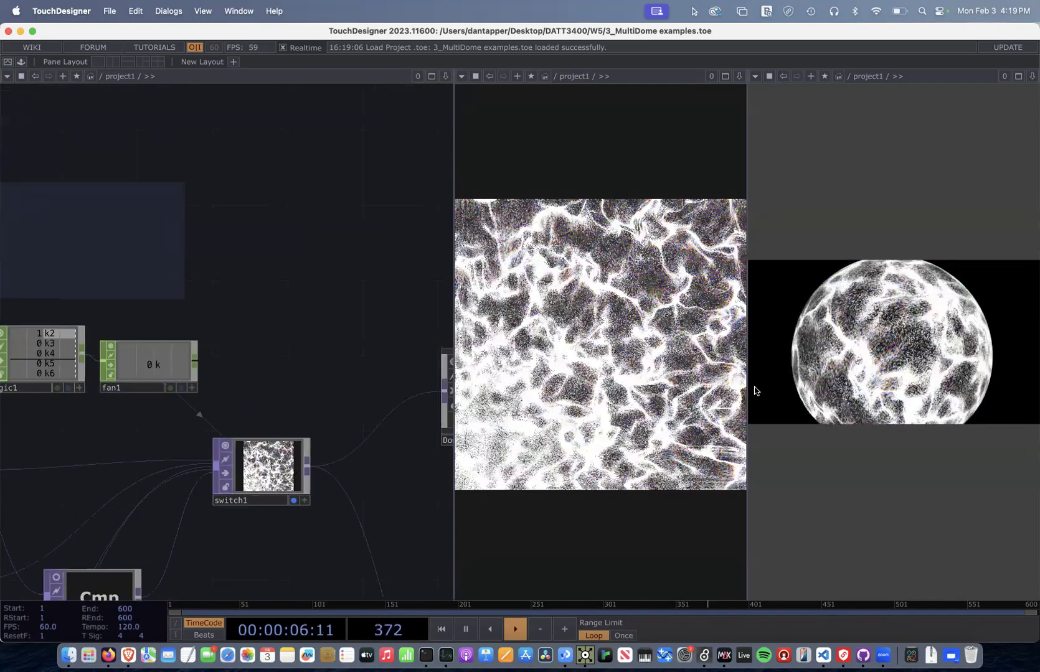
View the particle scene on the simulated dome from several angles and up close.
left_click_drag(852, 330, 888, 322)
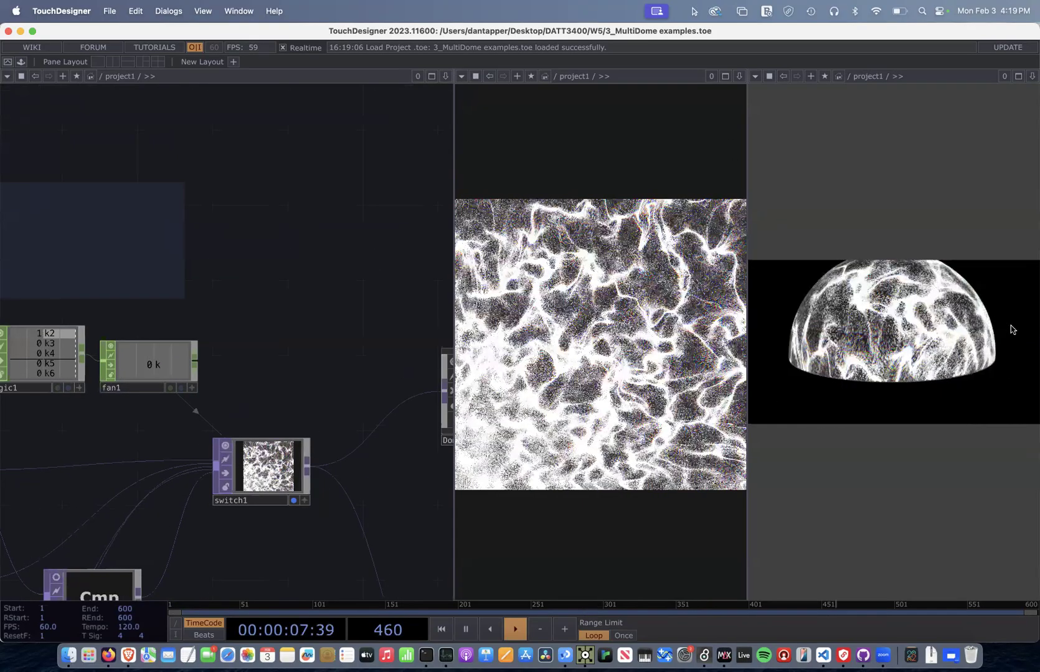
left_click_drag(817, 336, 751, 337)
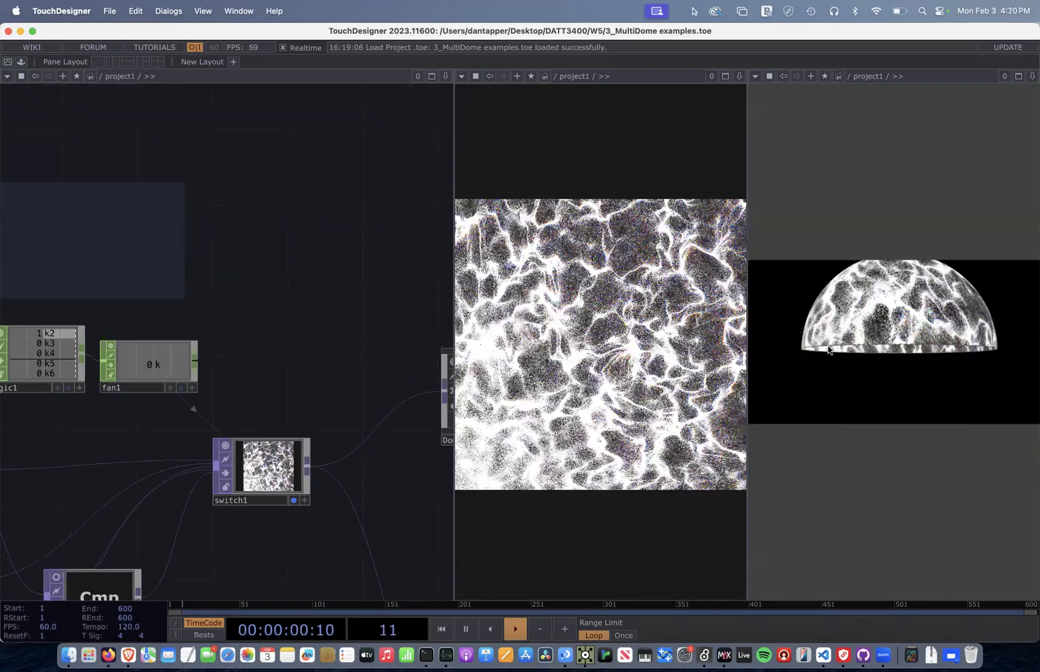
left_click_drag(882, 333, 910, 349)
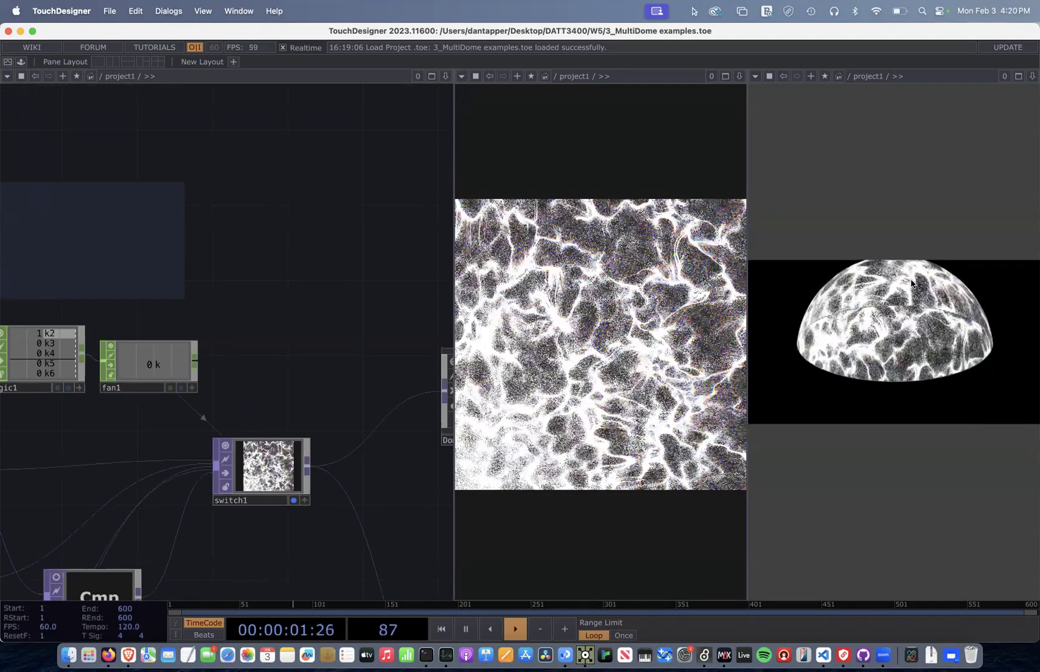
scroll(890, 264, "down", 3)
scroll(898, 368, "up", 5)
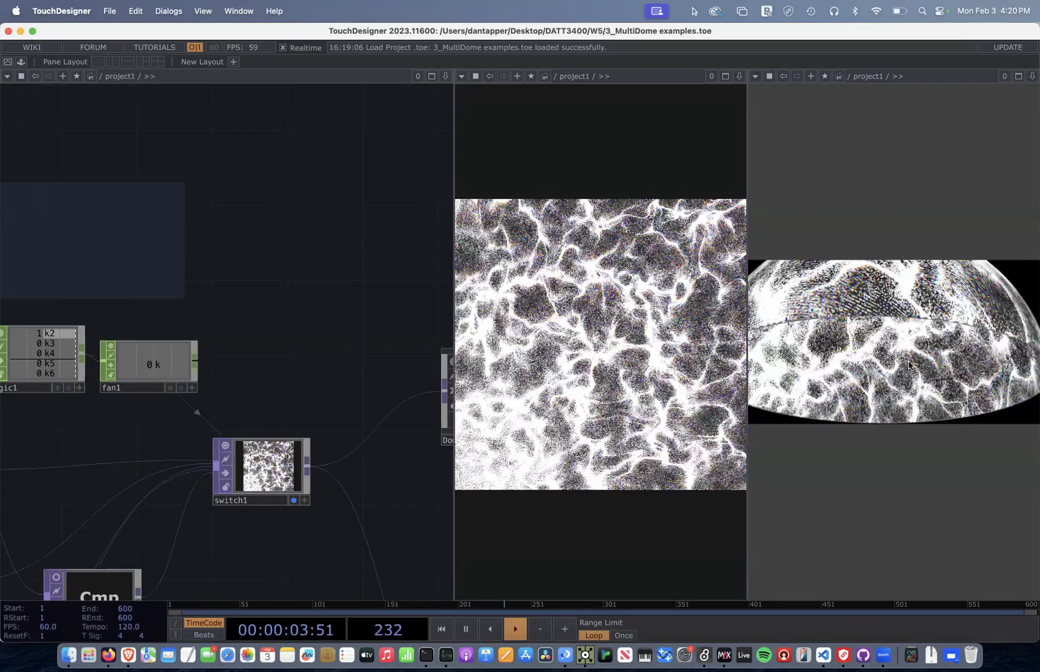
left_click_drag(784, 383, 968, 344)
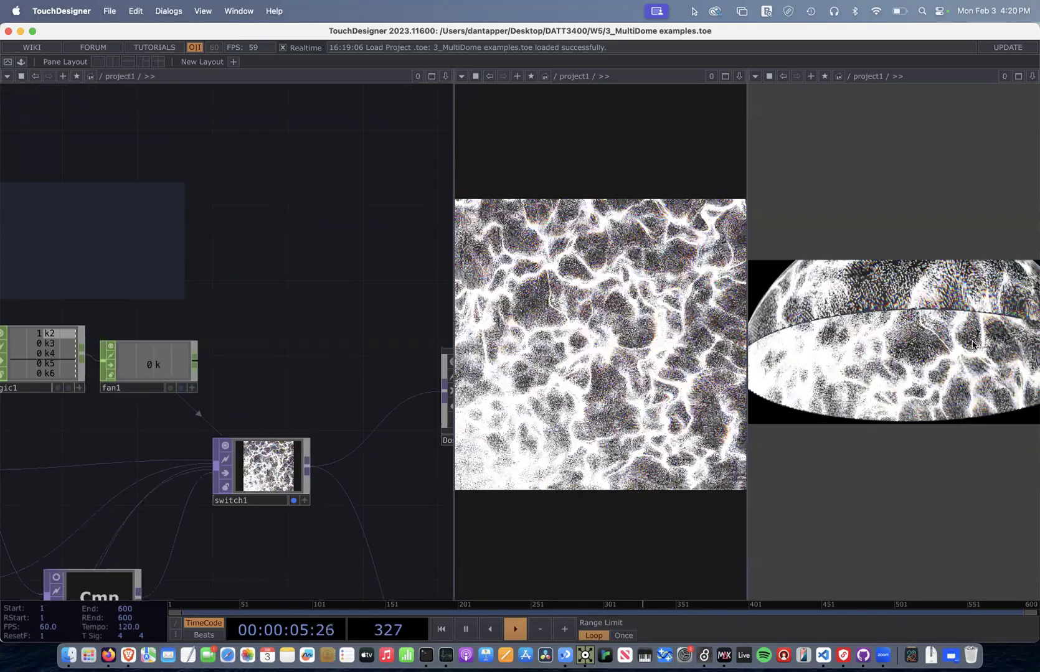
scroll(375, 347, "down", 1)
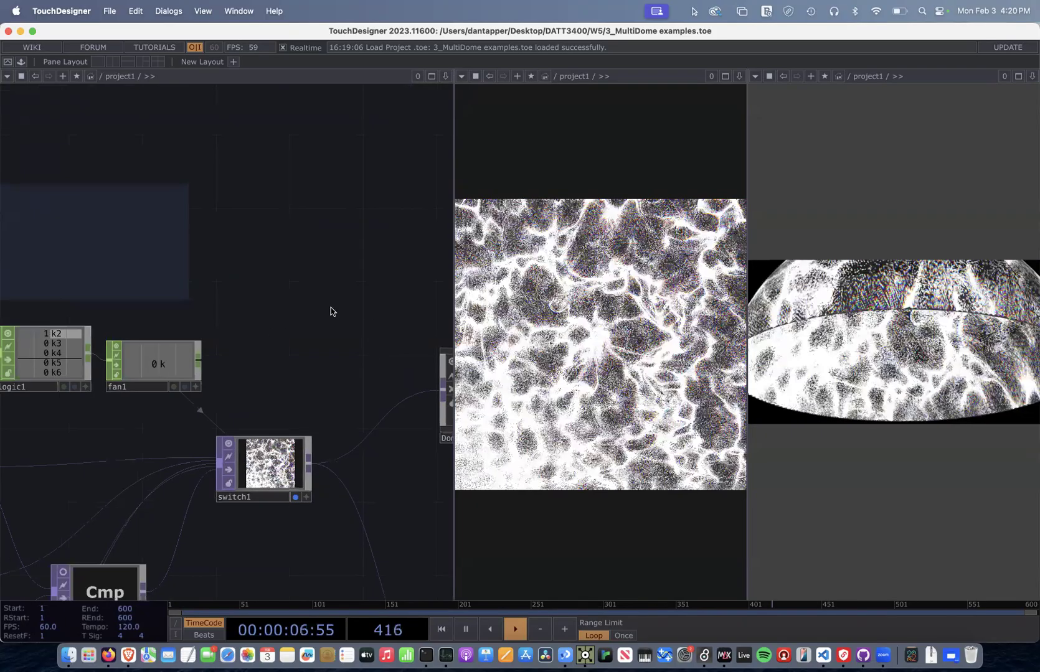
scroll(330, 312, "down", 5)
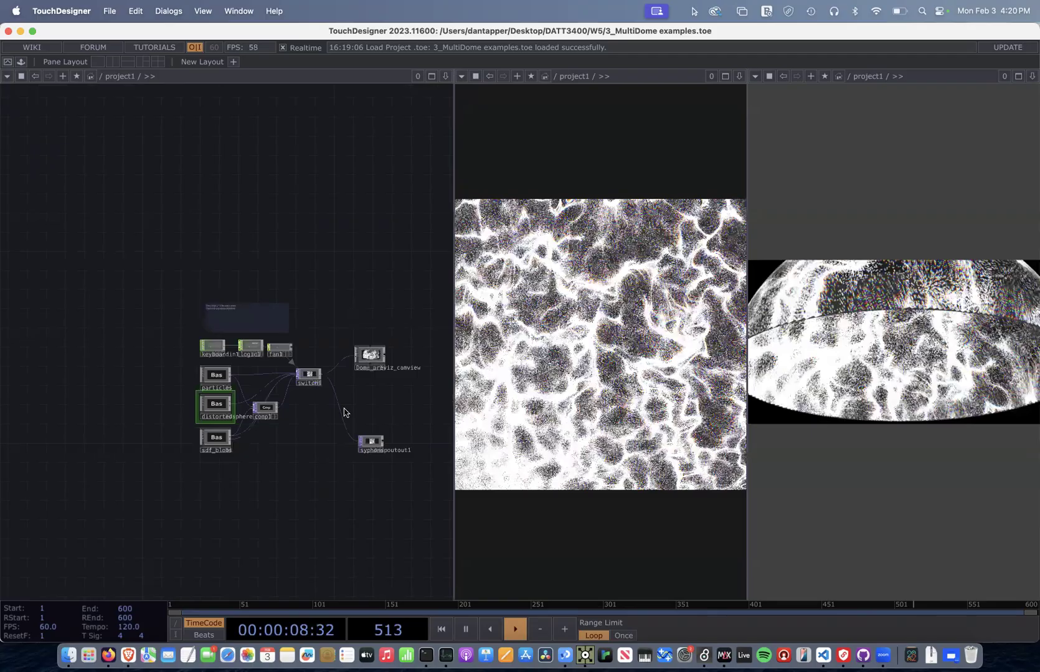
Switch to Finder, preview dome.mp4 from the Desktop folder, skim through it, close it and return to TouchDesigner.
key("ctrl+Up")
left_click(264, 568)
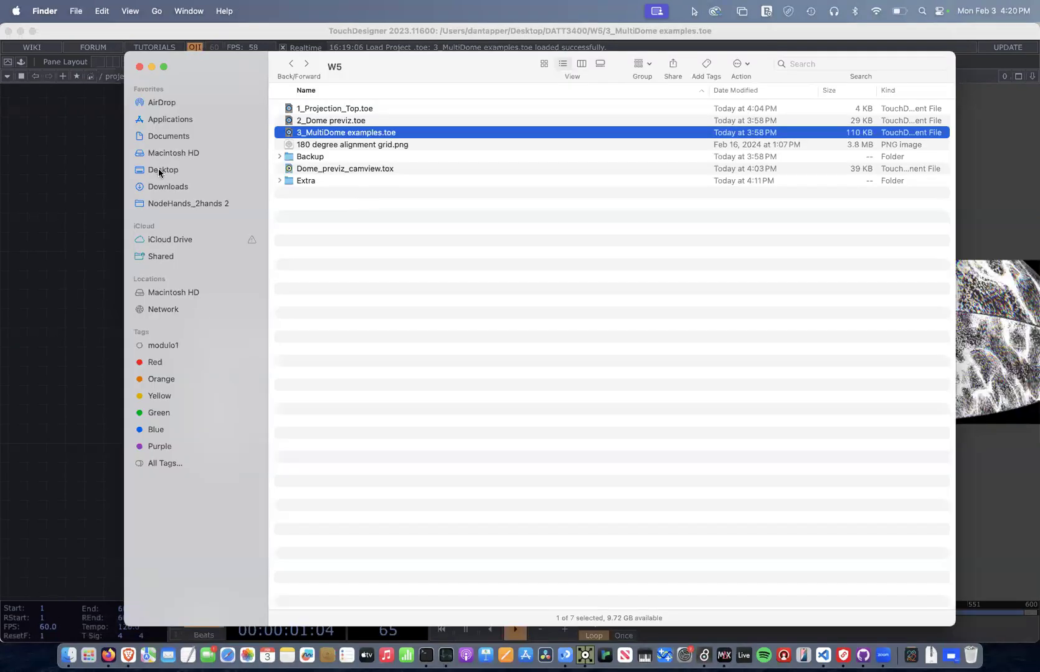
left_click(159, 168)
key("space")
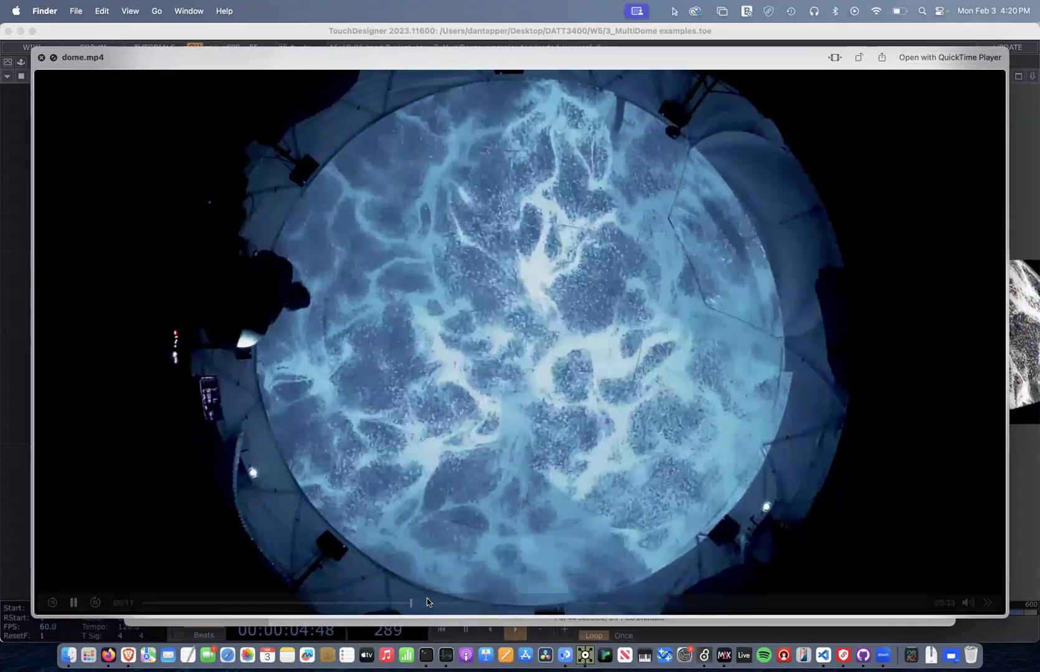
left_click_drag(598, 603, 887, 638)
left_click(42, 58)
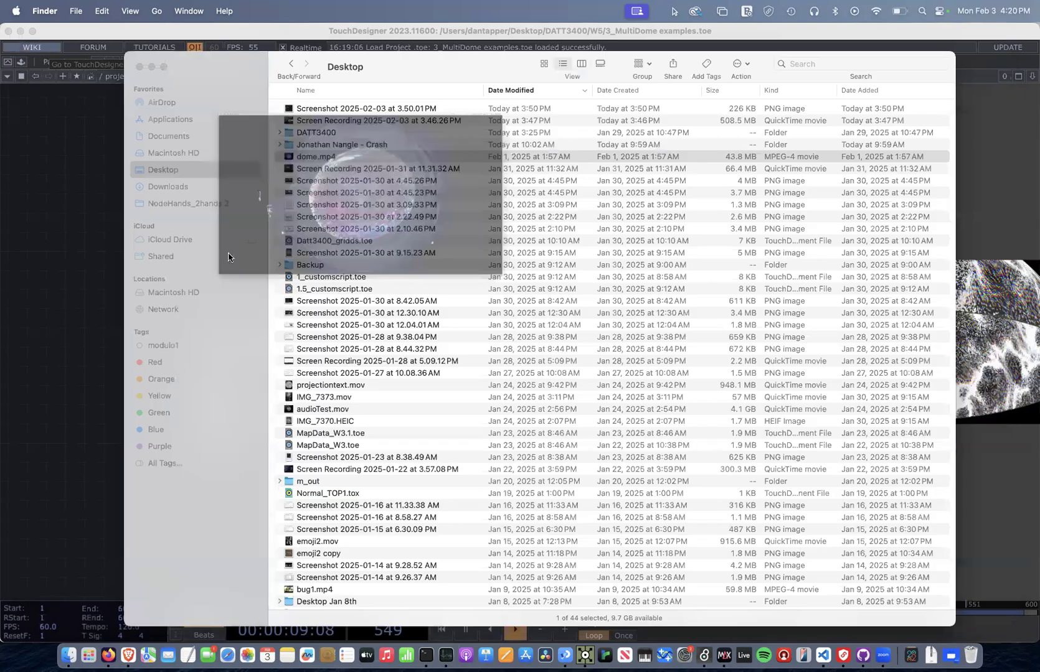
left_click(40, 306)
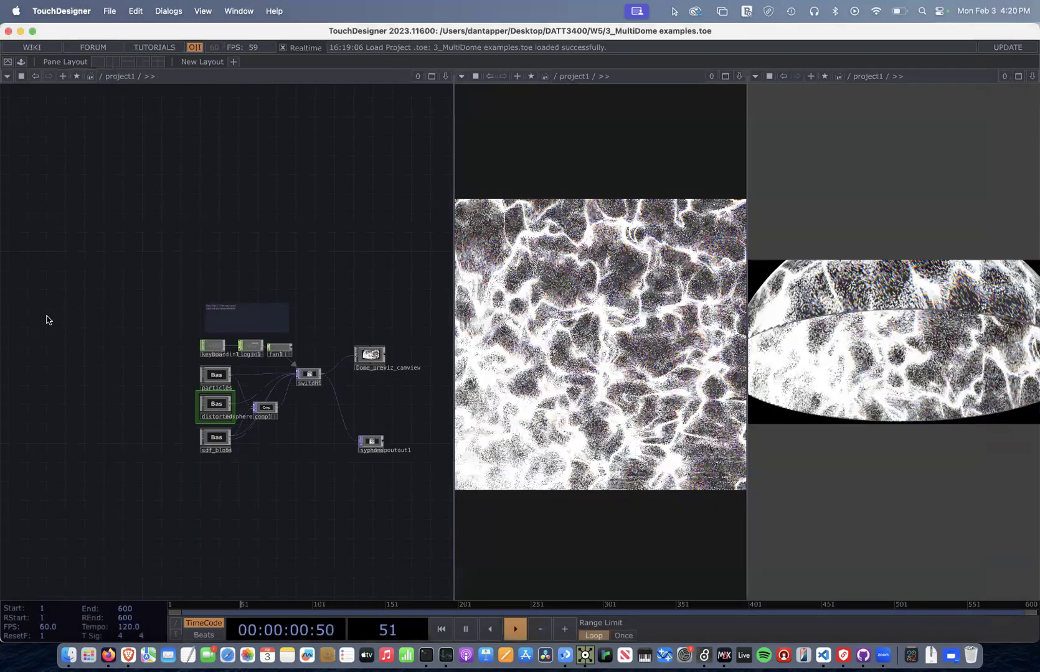
Examine how switch1 feeds Dome_previz_camview and syphonspoutout1 in the project1 network.
left_click_drag(372, 414, 297, 394)
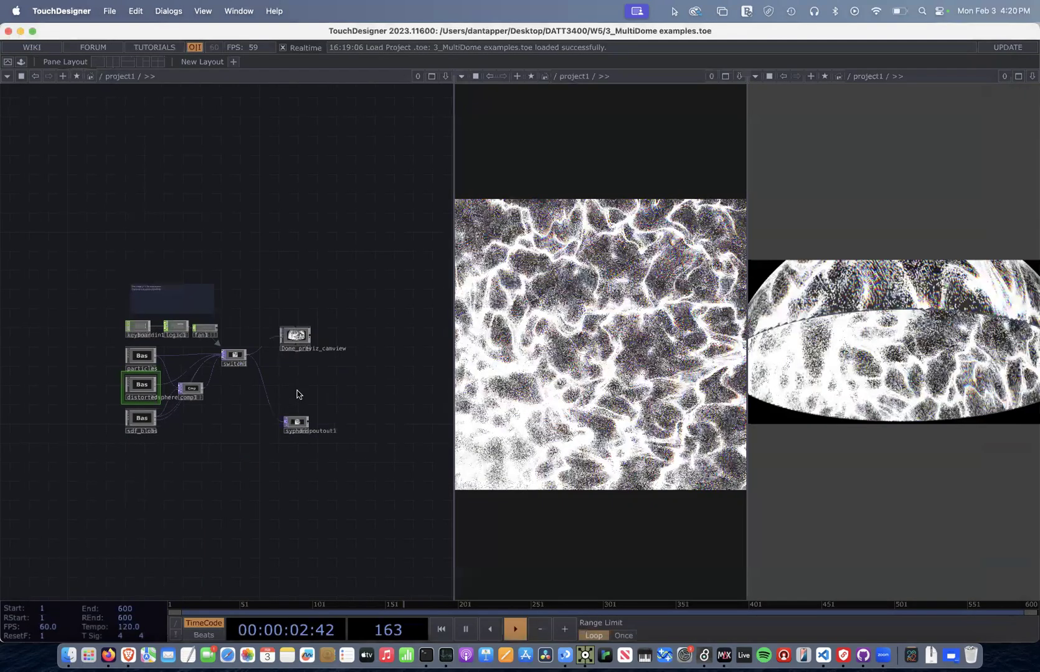
scroll(297, 394, "up", 3)
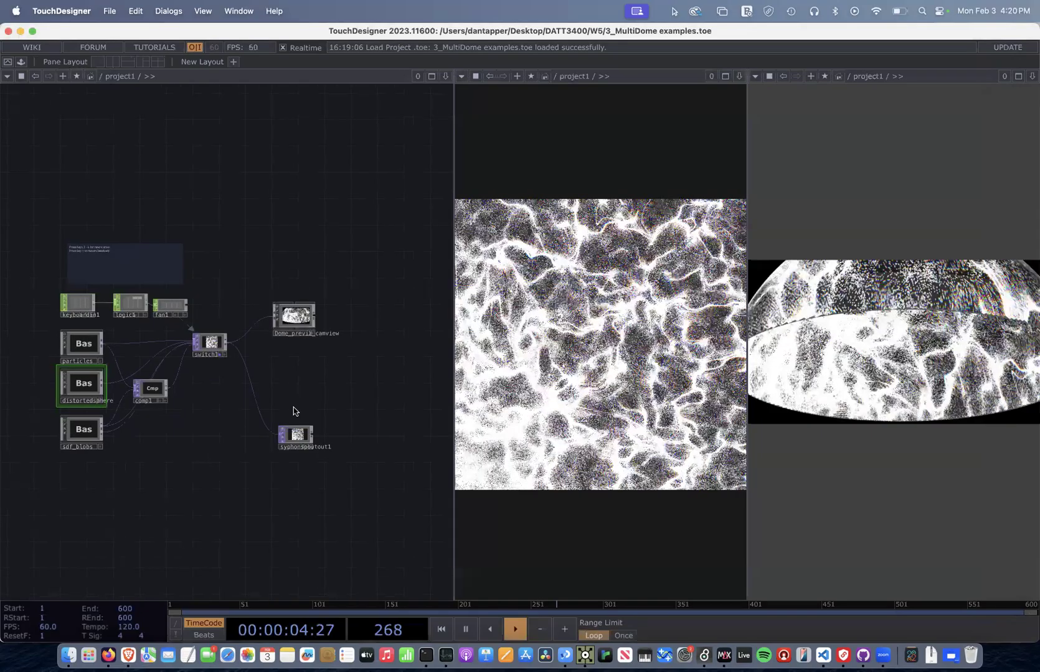
scroll(294, 405, "up", 3)
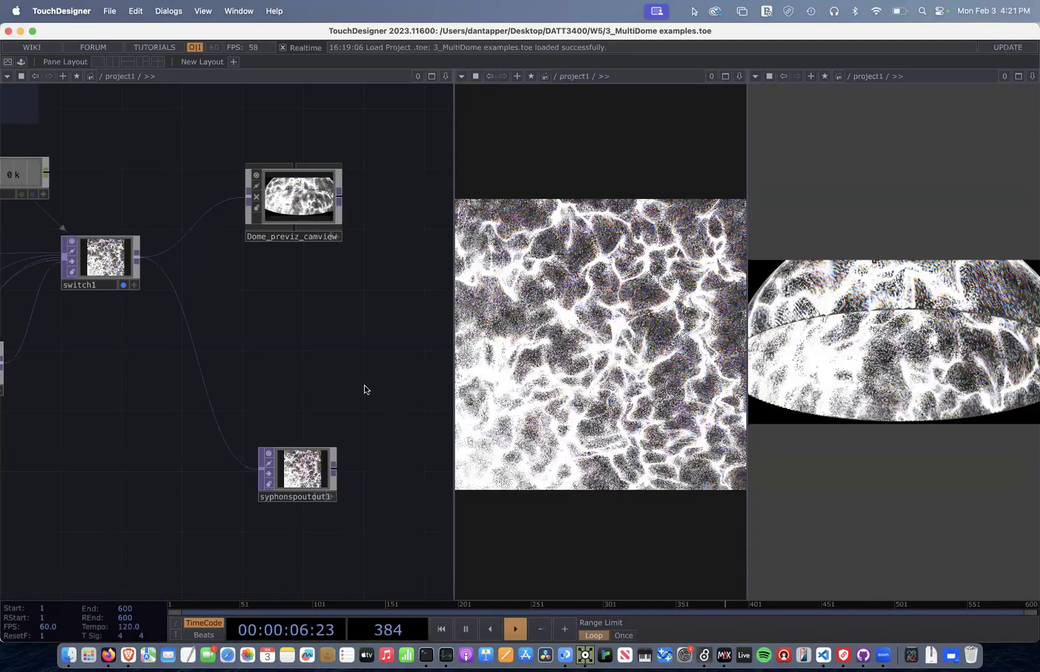
scroll(355, 351, "up", 2)
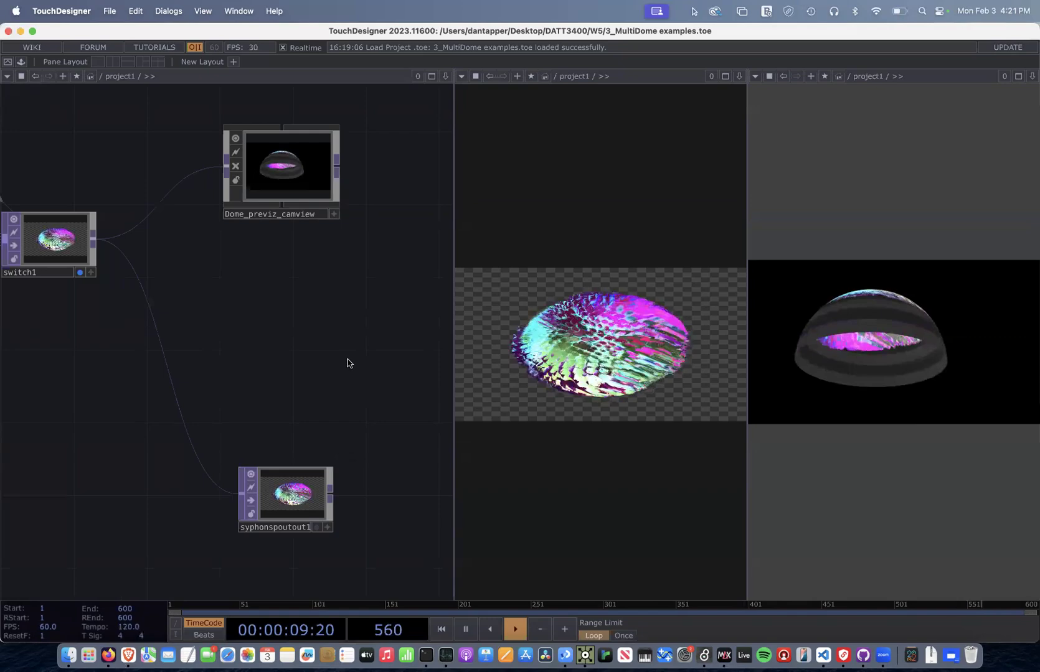
scroll(341, 374, "down", 6)
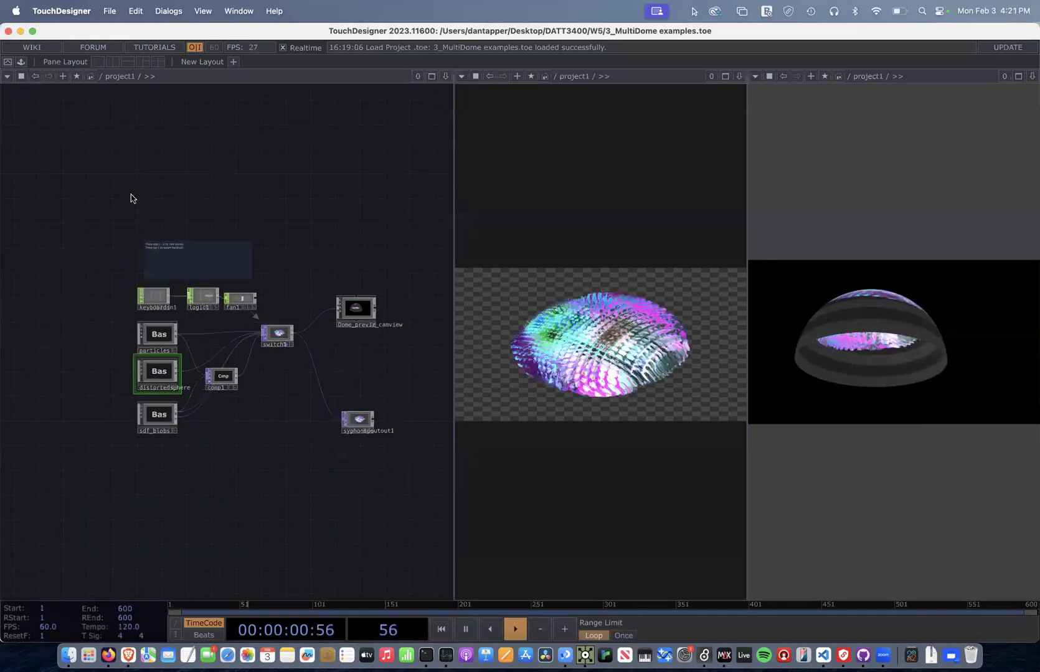
Close 3_MultiDome examples.toe and open SlitScanDome.toe from the Extra folder inside W5.
left_click(9, 31)
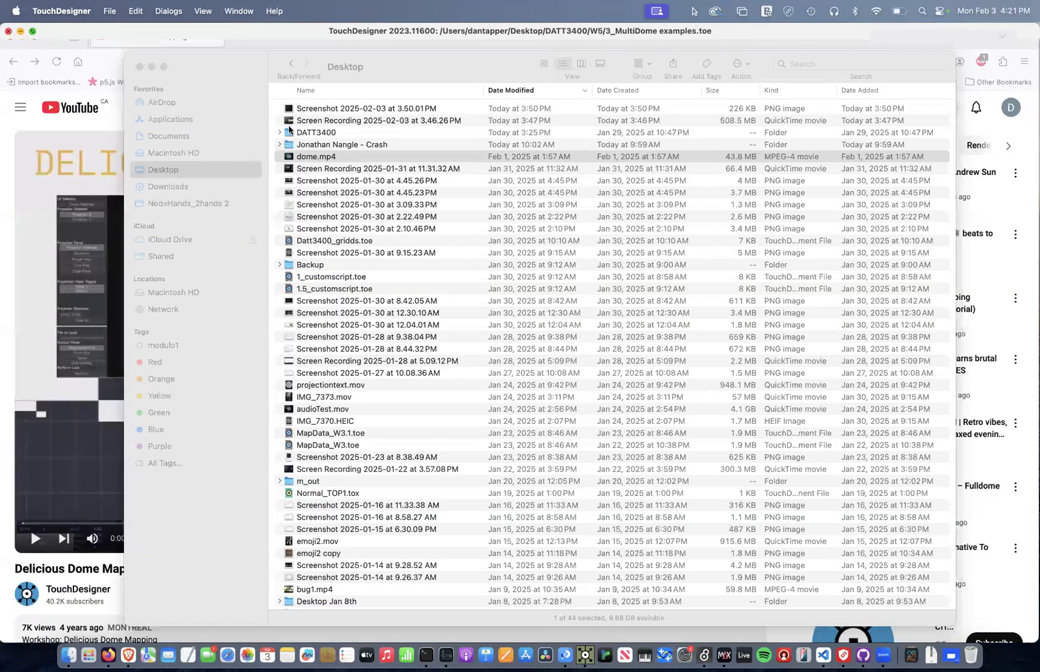
key("ctrl+Up")
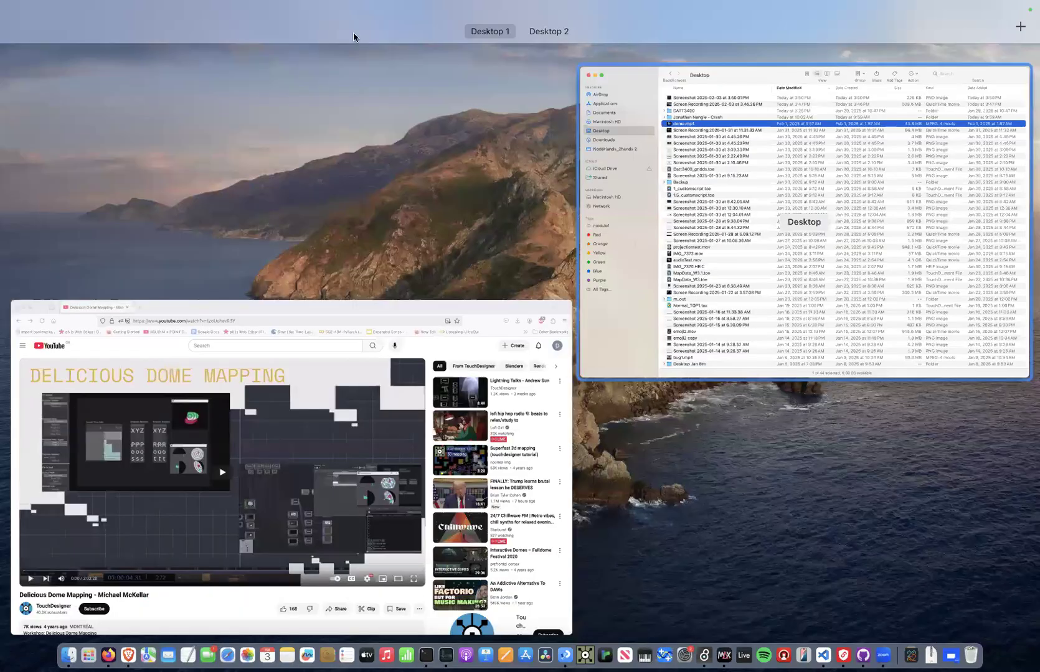
left_click(295, 68)
double_click(305, 182)
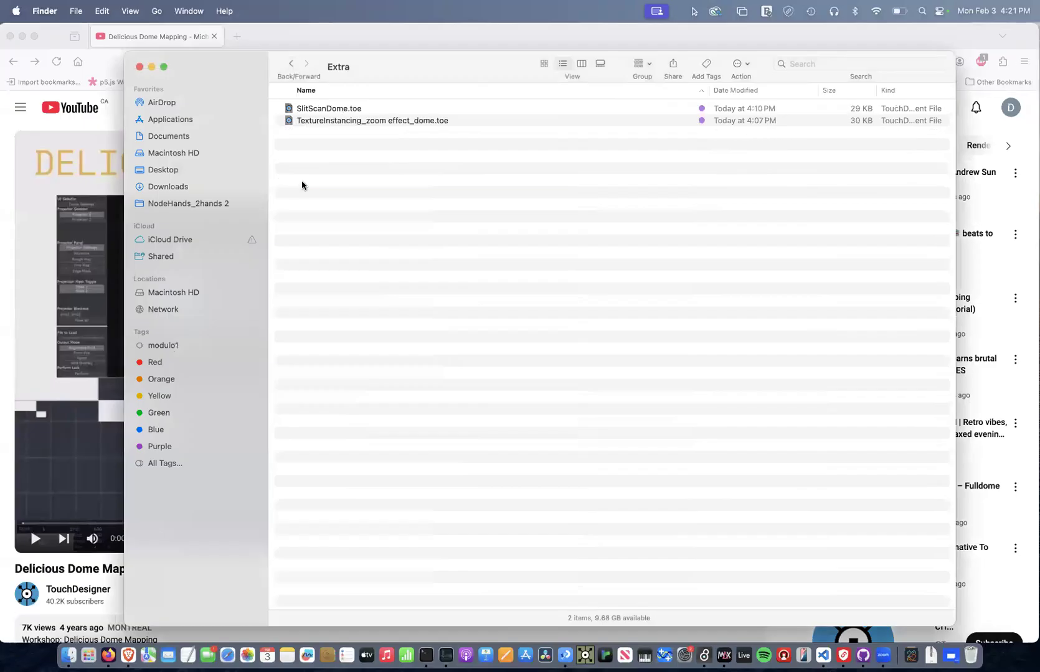
left_click(307, 110)
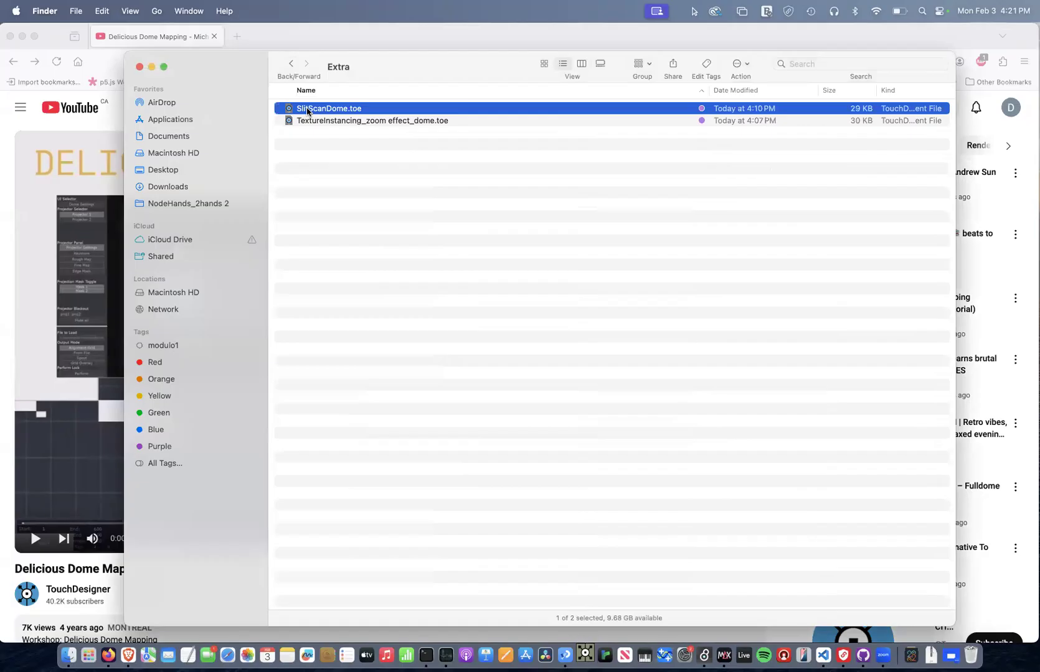
double_click(307, 110)
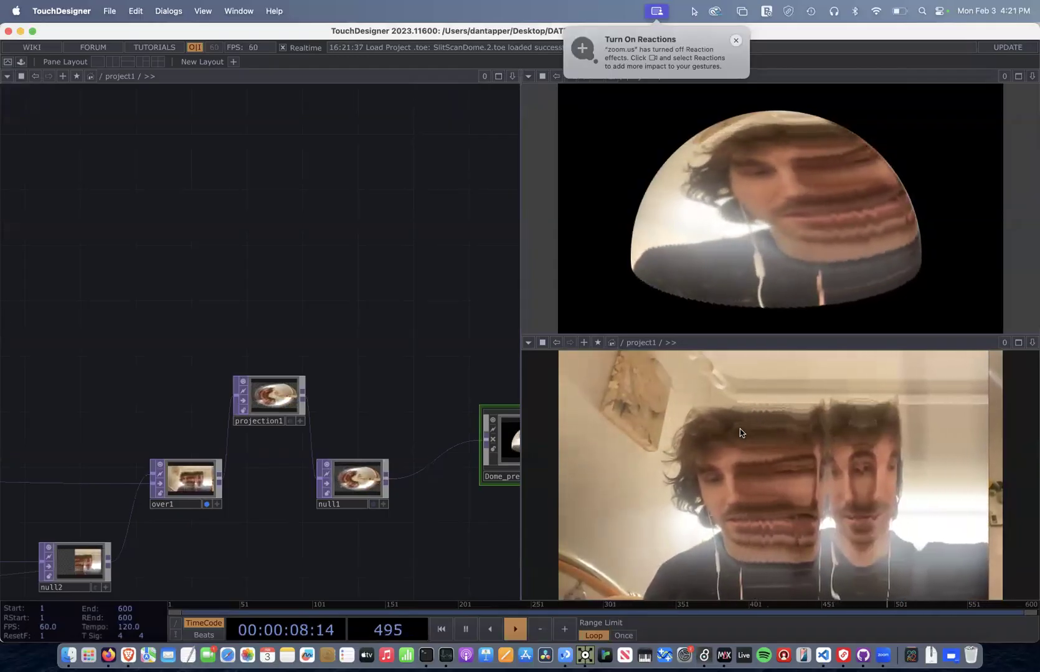
Examine the slit-scan network from projection1 back through transform1 and the feedback loop to the videodevin1 source.
scroll(348, 368, "down", 1)
scroll(348, 368, "down", 5)
left_click_drag(289, 300, 395, 290)
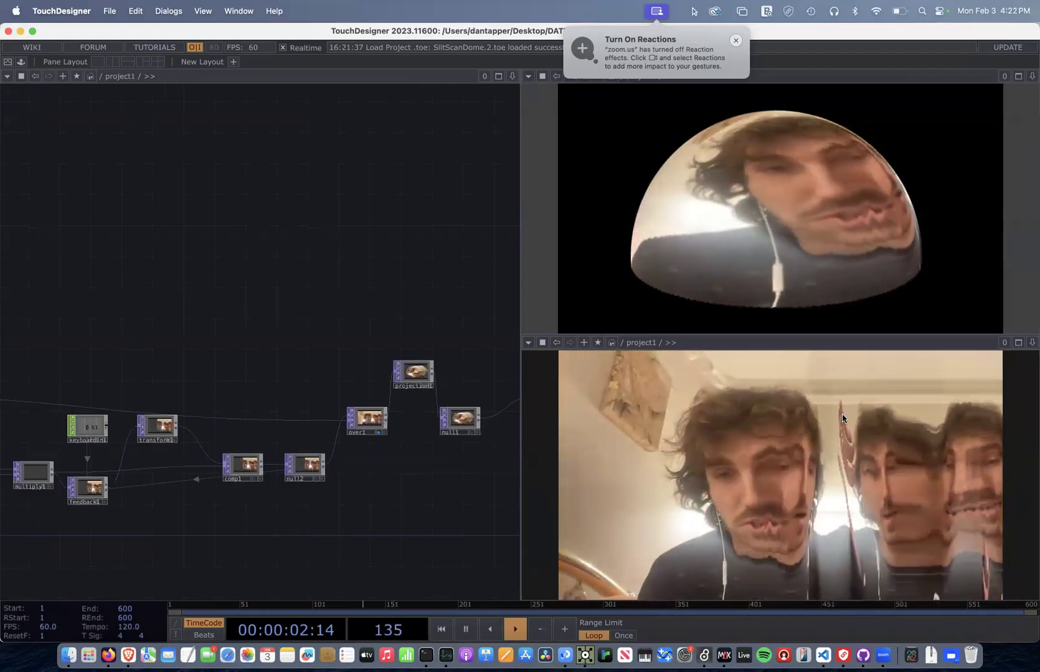
scroll(324, 349, "left", 6)
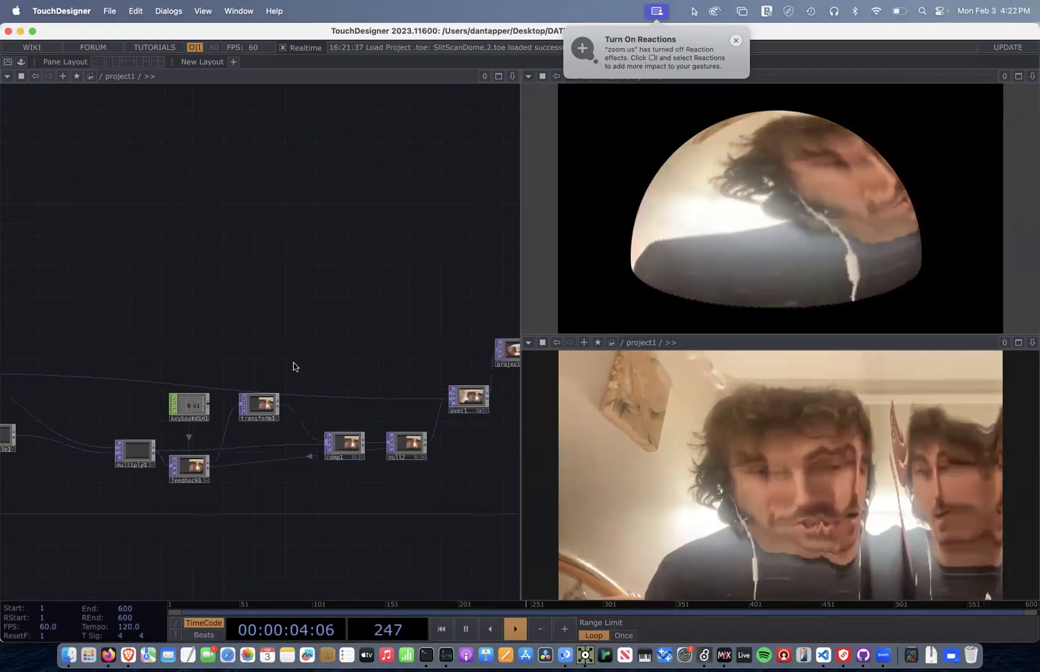
scroll(289, 373, "up", 2)
scroll(289, 372, "up", 2)
left_click(249, 426)
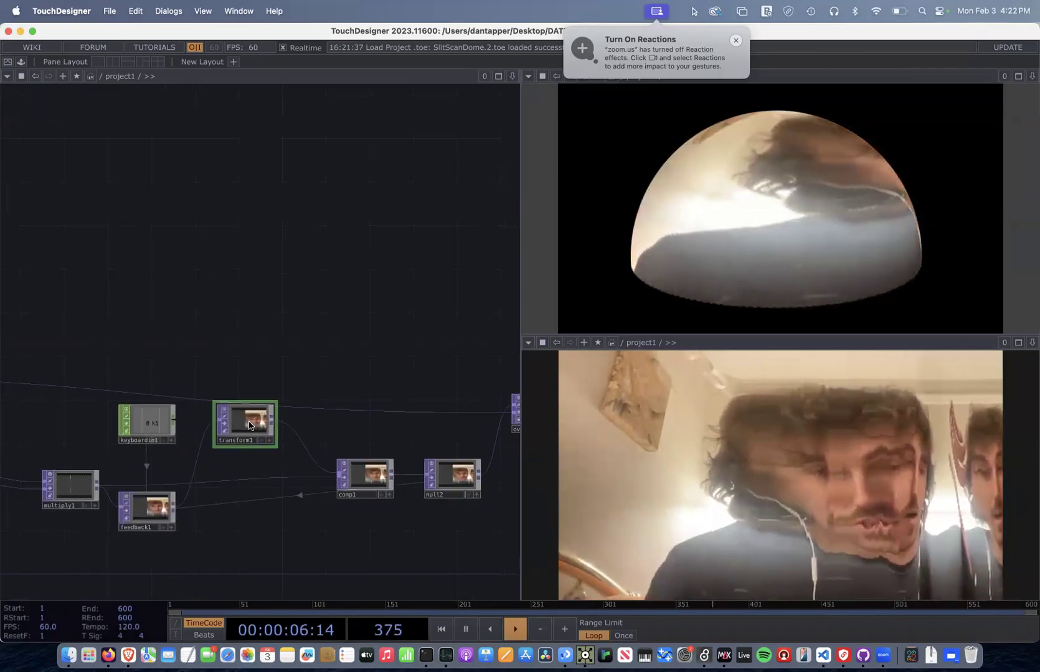
left_click_drag(214, 344, 520, 311)
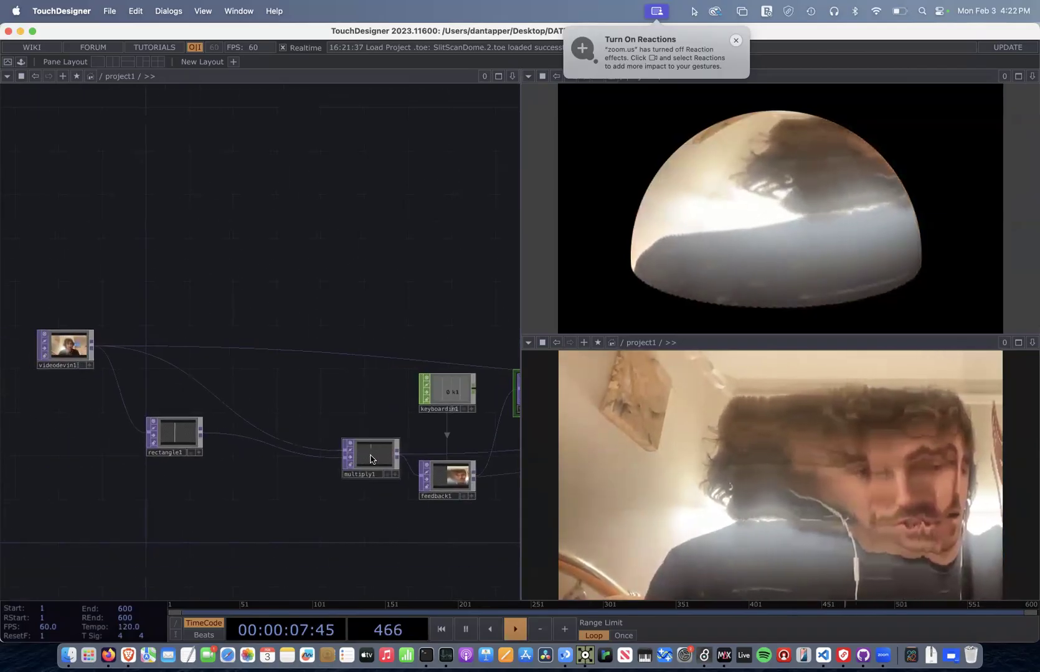
Show the parameters of rectangle1 and set its horizontal Center to -0.28.
left_click(167, 444)
key("p")
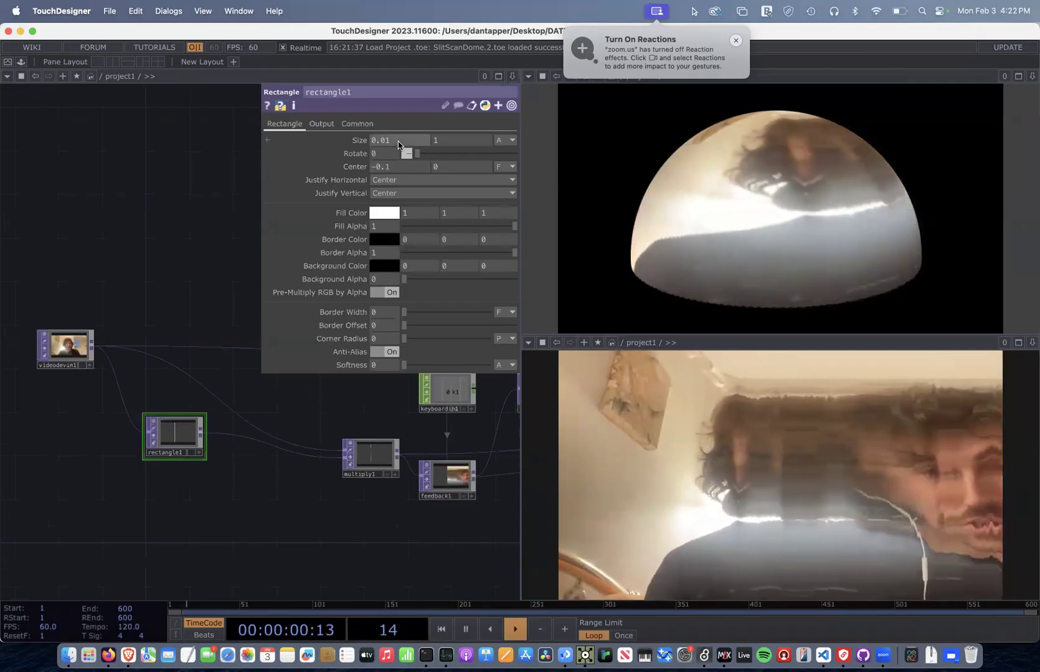
mouse_move(400, 167)
middle_mouse_down()
mouse_move(397, 142)
mouse_move(401, 152)
middle_mouse_up()
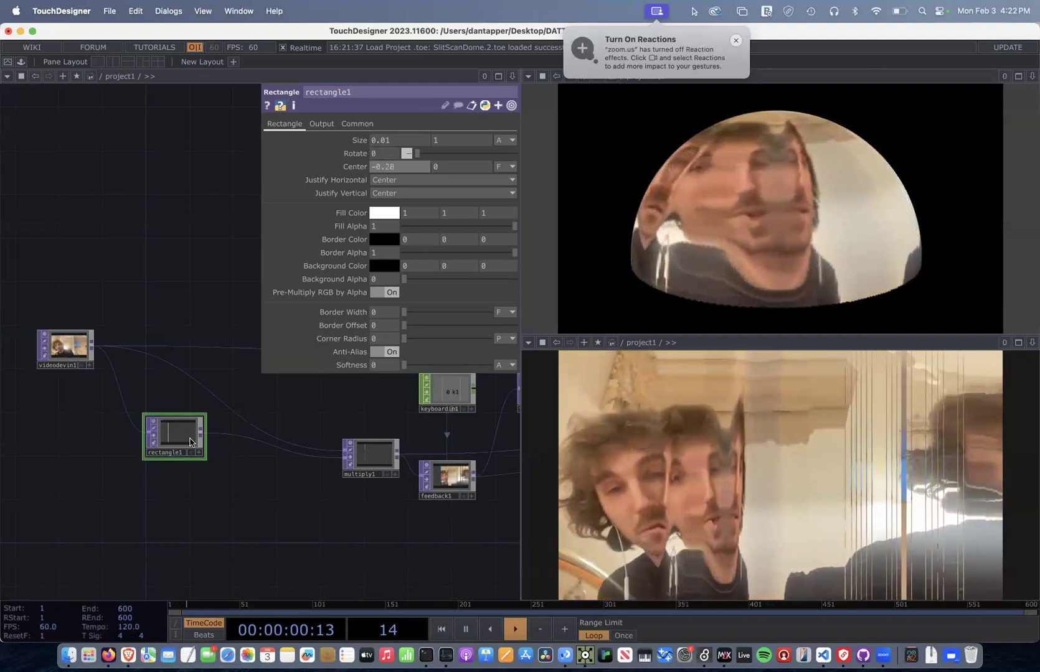
Inspect the multiply1 slit image and the feedback chain through transform1 and comp1, and orbit the simulated dome to view the slit-scan result.
scroll(218, 448, "up", 5)
left_click_drag(309, 420, 145, 421)
scroll(297, 436, "up", 5)
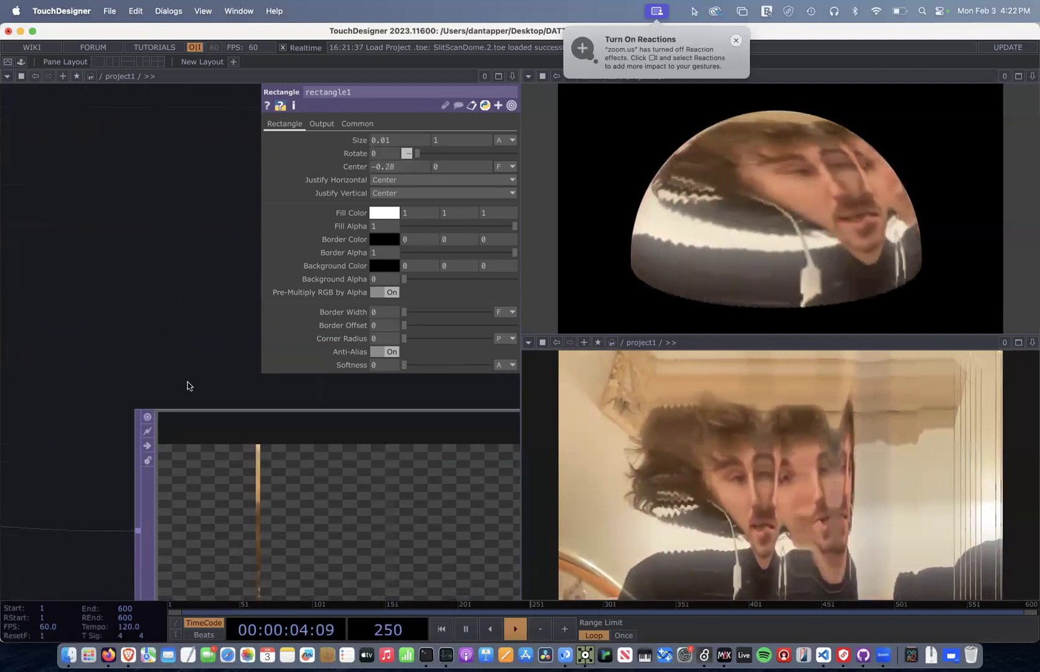
scroll(186, 385, "down", 8)
left_click_drag(360, 499, 180, 506)
scroll(180, 506, "right", 10)
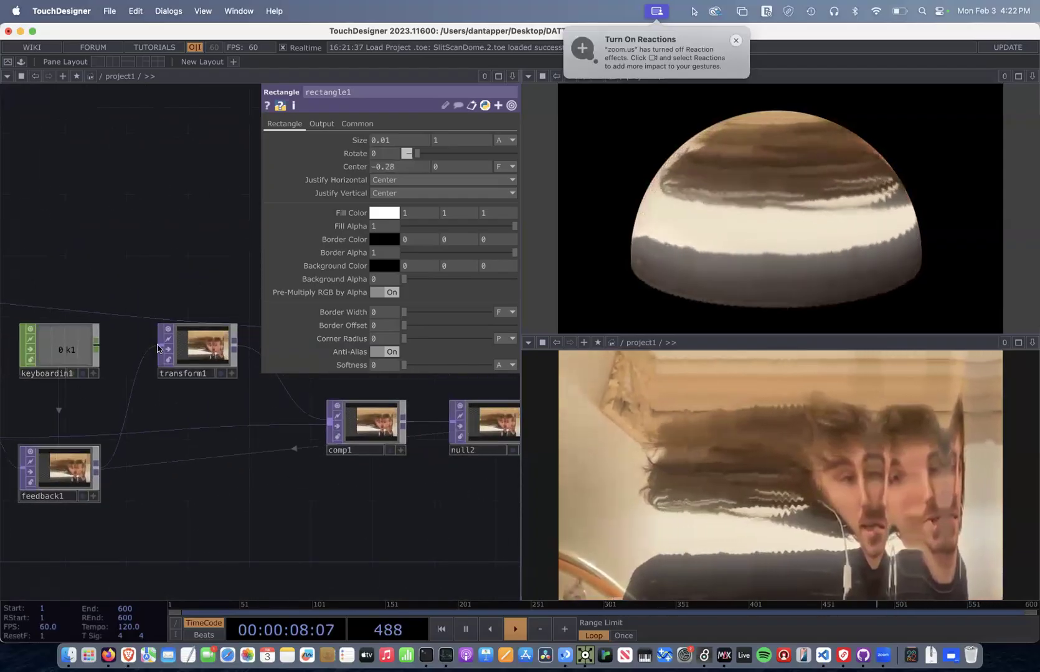
scroll(309, 498, "down", 3)
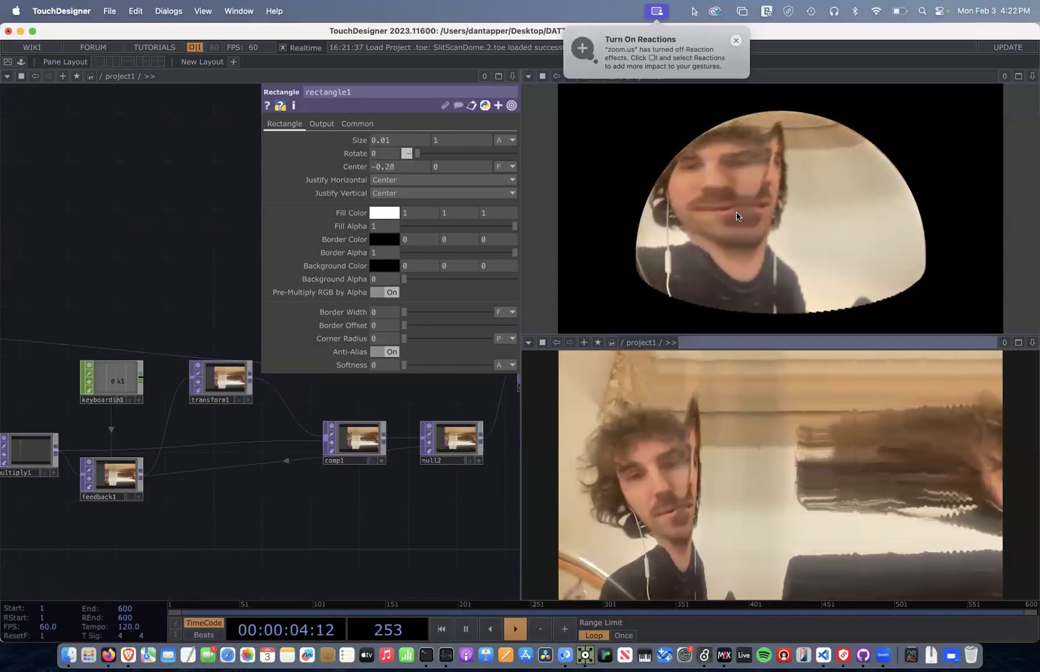
left_click_drag(807, 225, 673, 84)
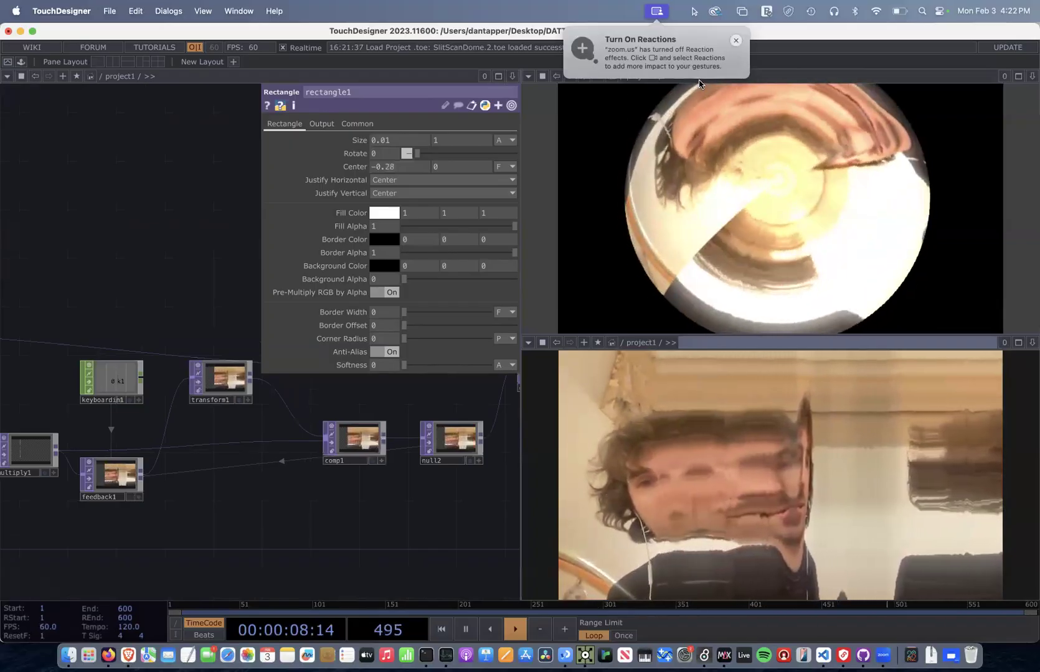
Orbit the simulated dome to view the slit-scan image and examine the chain from over1 through projection1 and null1 to Dome_previz_camview1.
left_click_drag(704, 85, 584, 215)
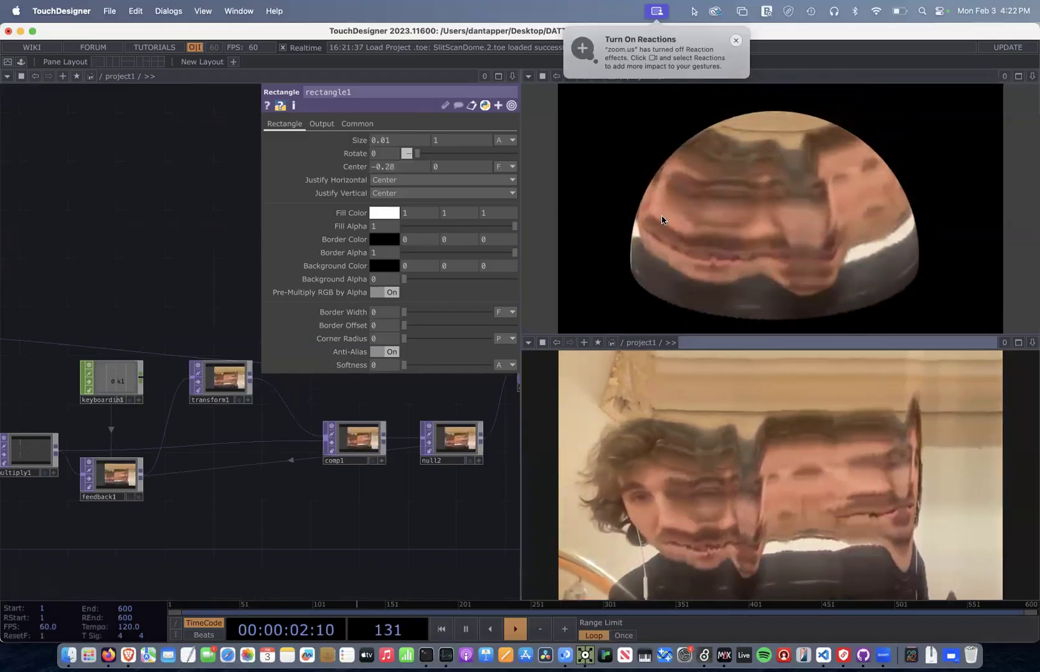
left_click_drag(661, 220, 800, 107)
left_click_drag(782, 87, 912, 162)
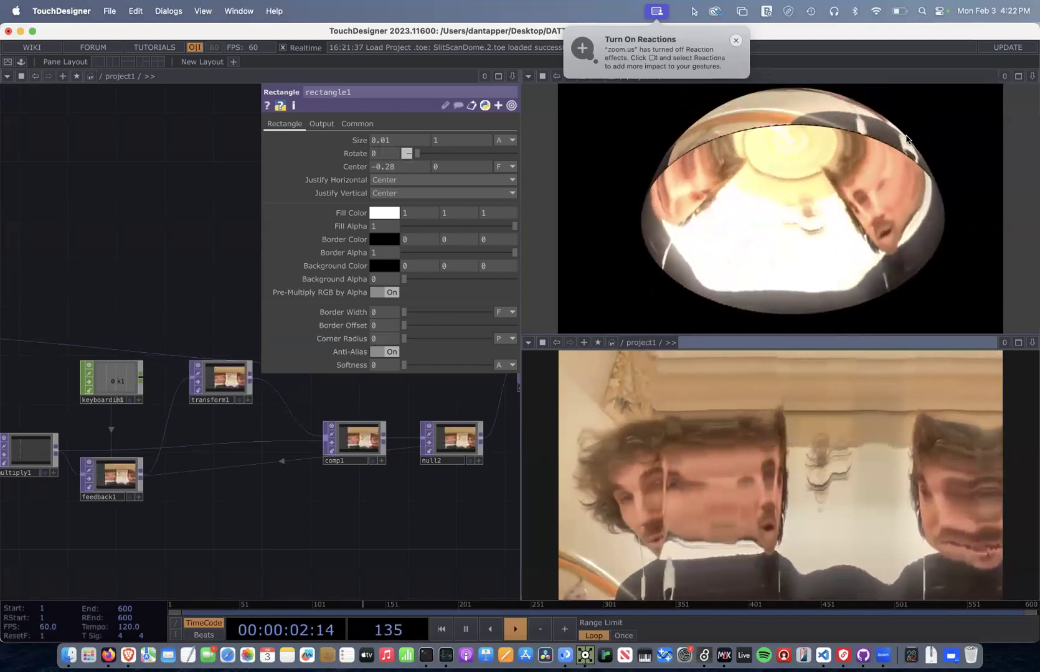
scroll(463, 508, "down", 5)
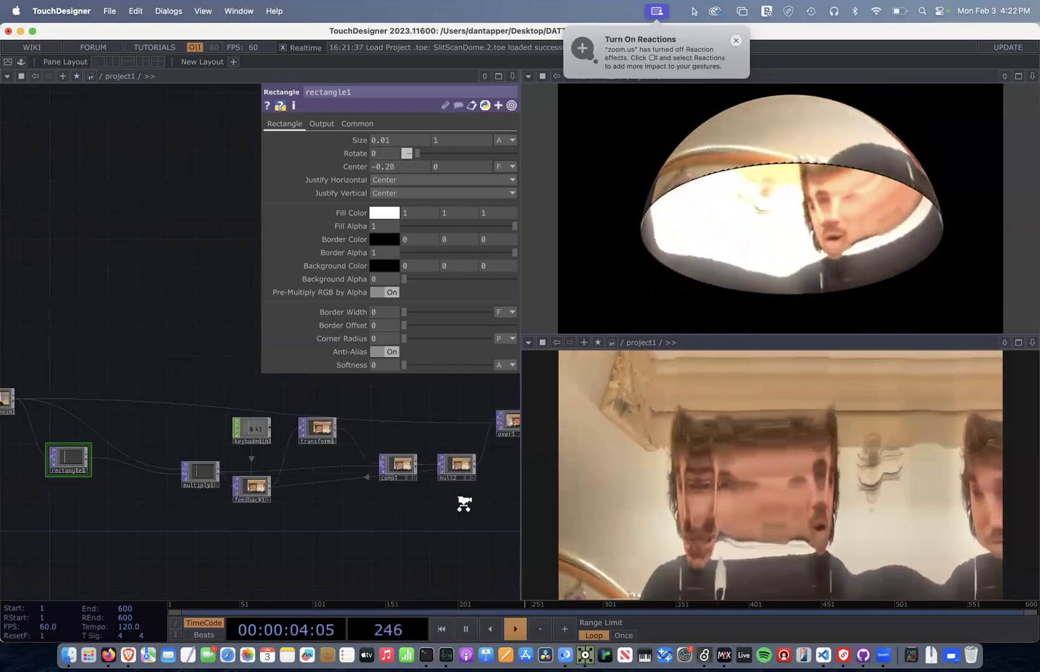
left_click(274, 461)
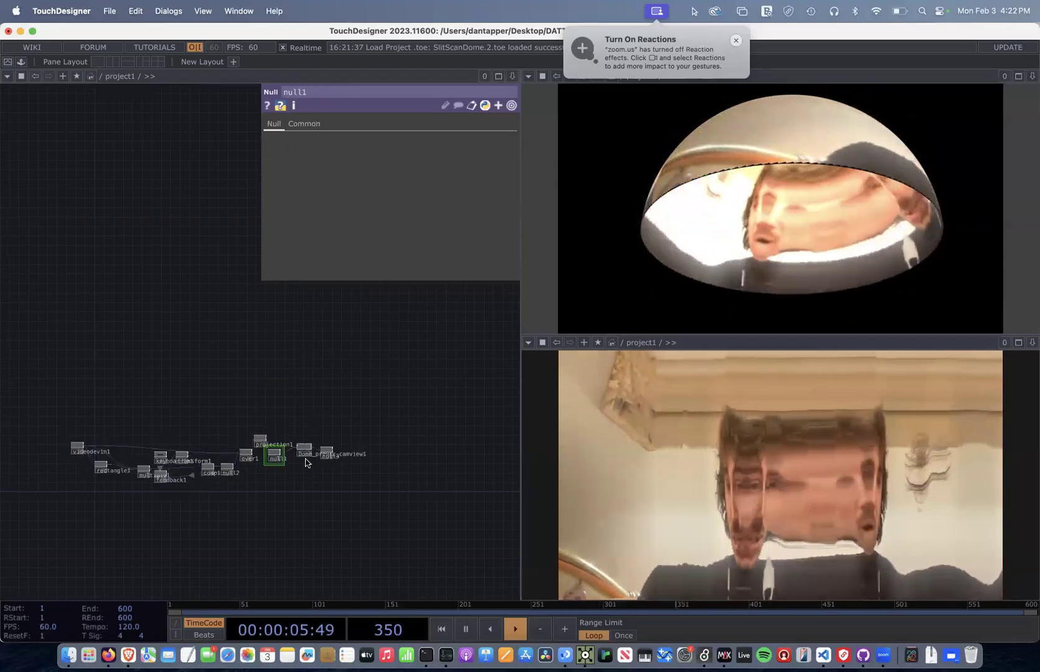
scroll(292, 457, "up", 10)
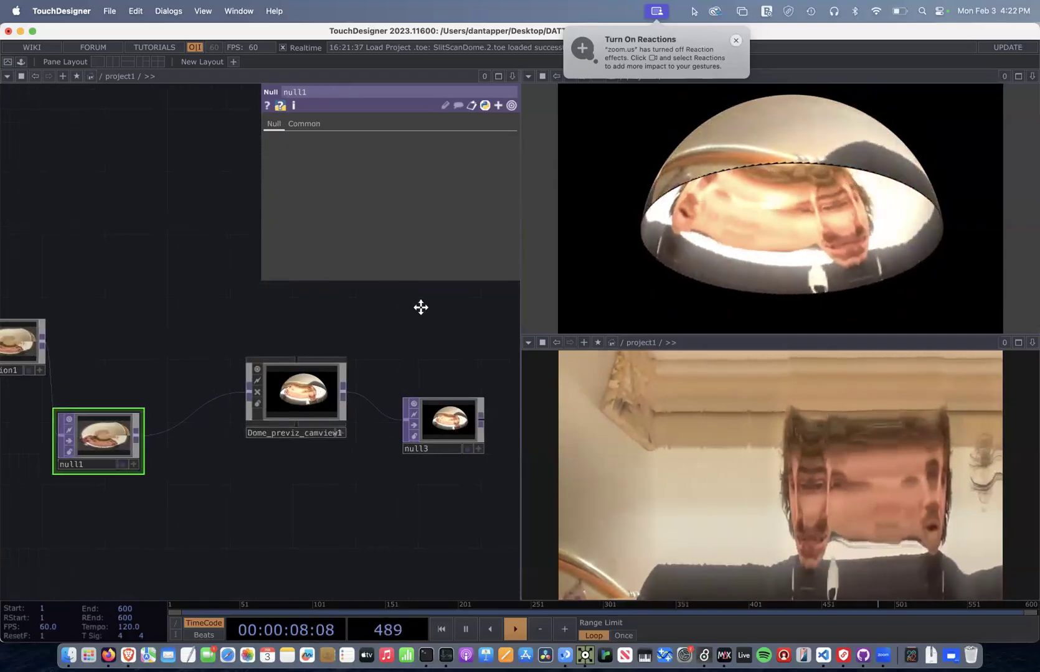
scroll(255, 392, "left", 10)
scroll(266, 343, "up", 1)
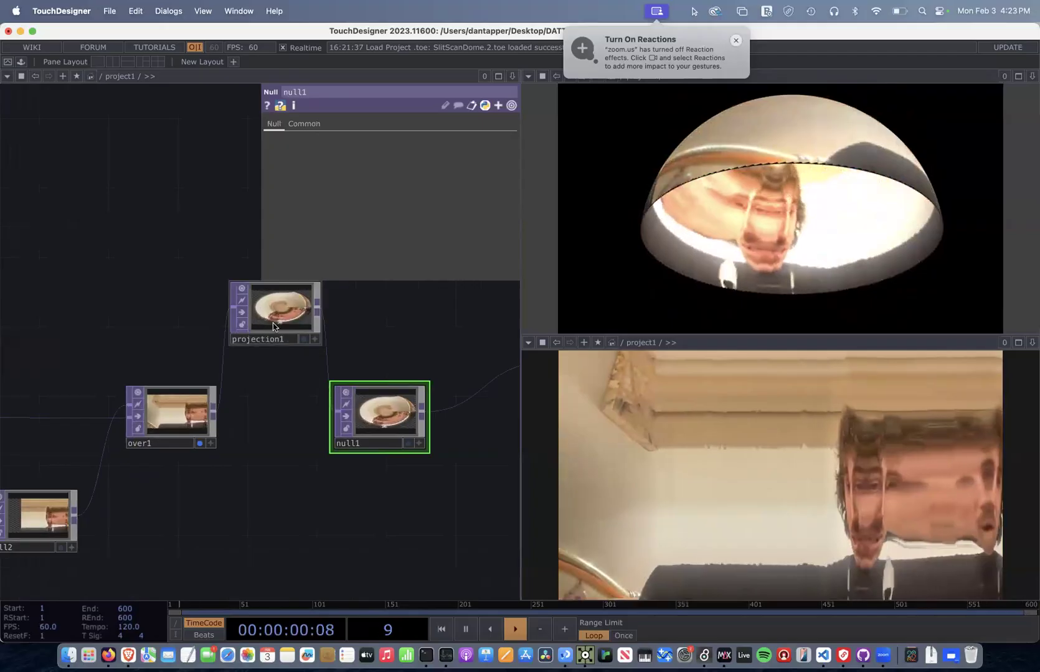
left_click_drag(828, 181, 756, 164)
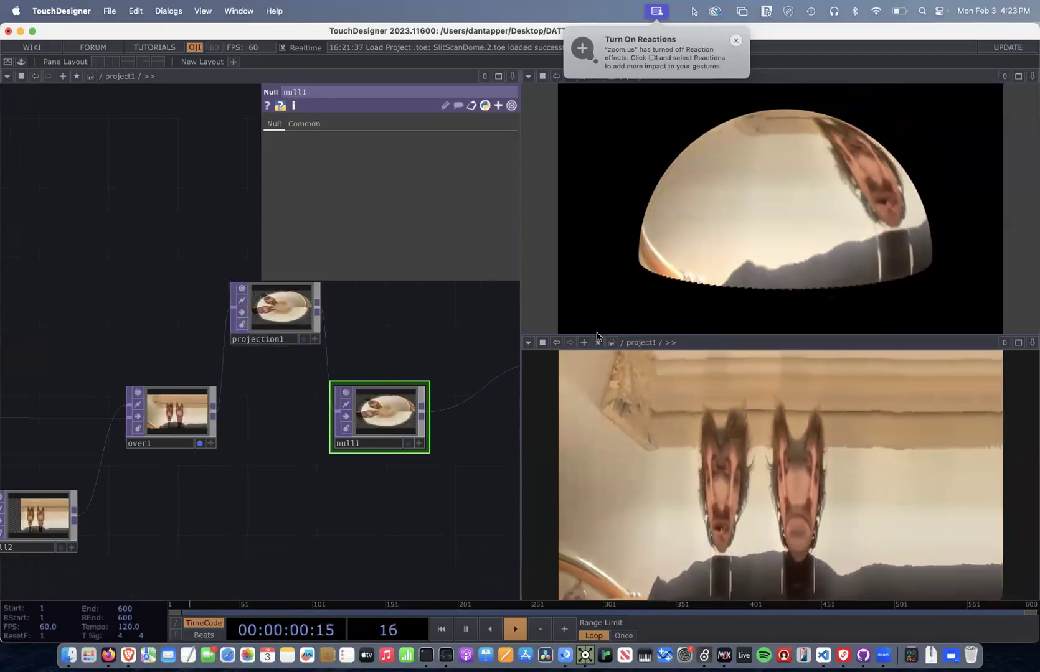
left_click_drag(733, 267, 408, 302)
Close SlitScanDome without saving and open TextureInstancing_zoom effect_dome.toe from the Extra folder.
left_click(8, 31)
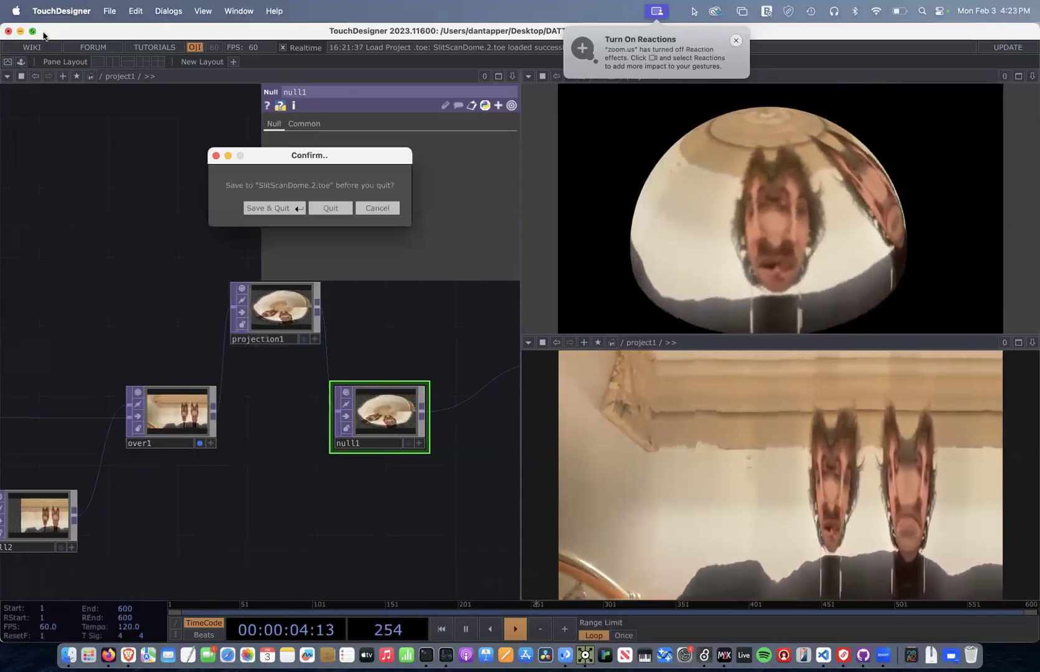
left_click(329, 208)
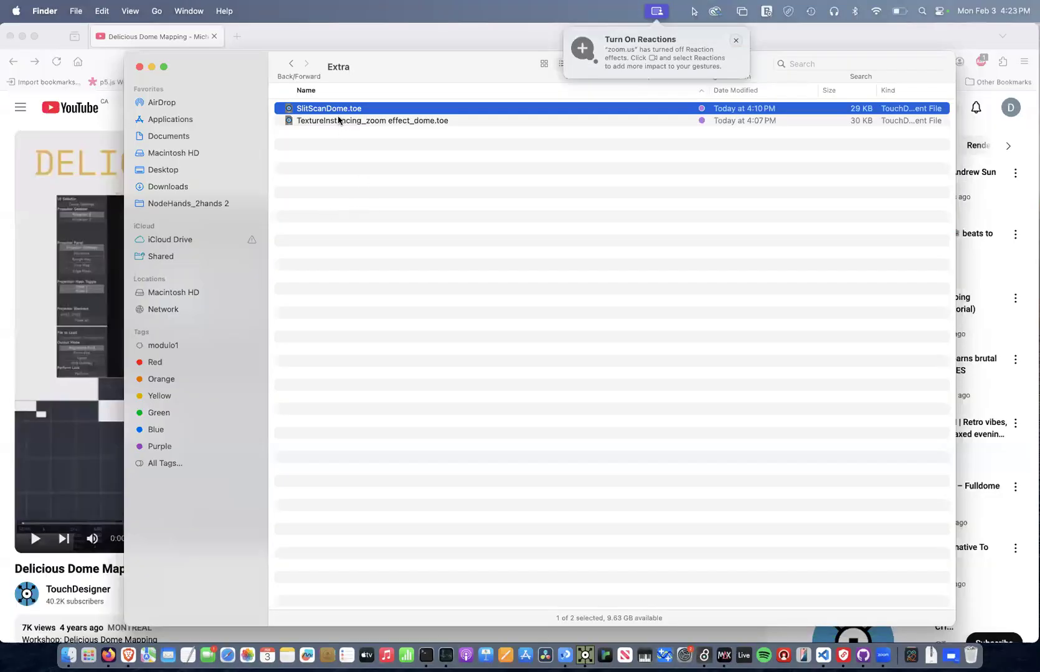
left_click(340, 120)
double_click(344, 119)
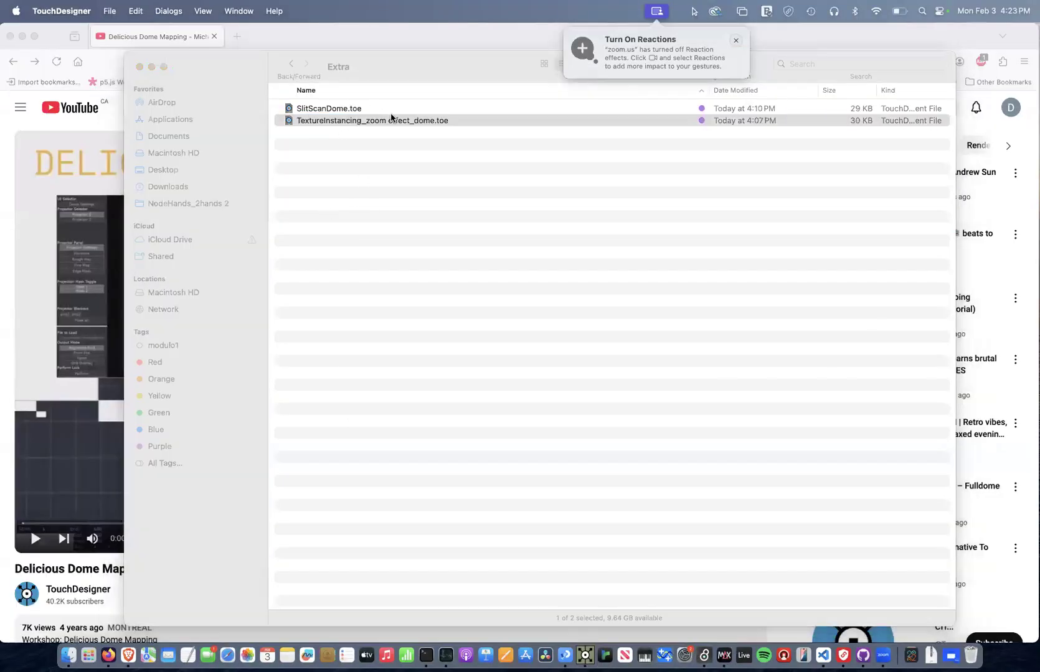
left_click(656, 11)
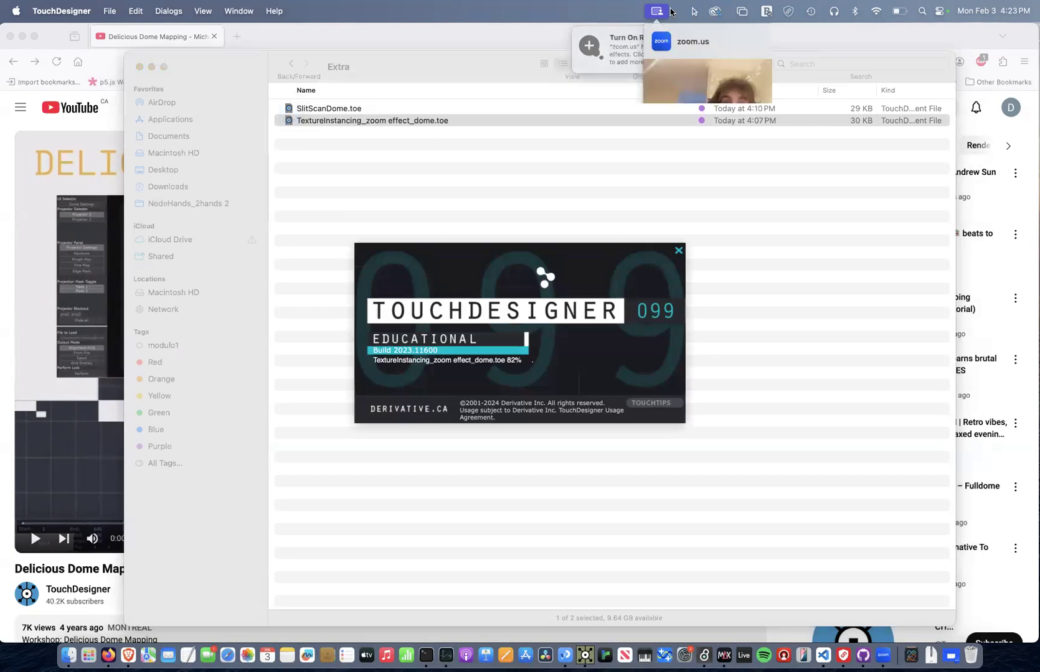
left_click(659, 13)
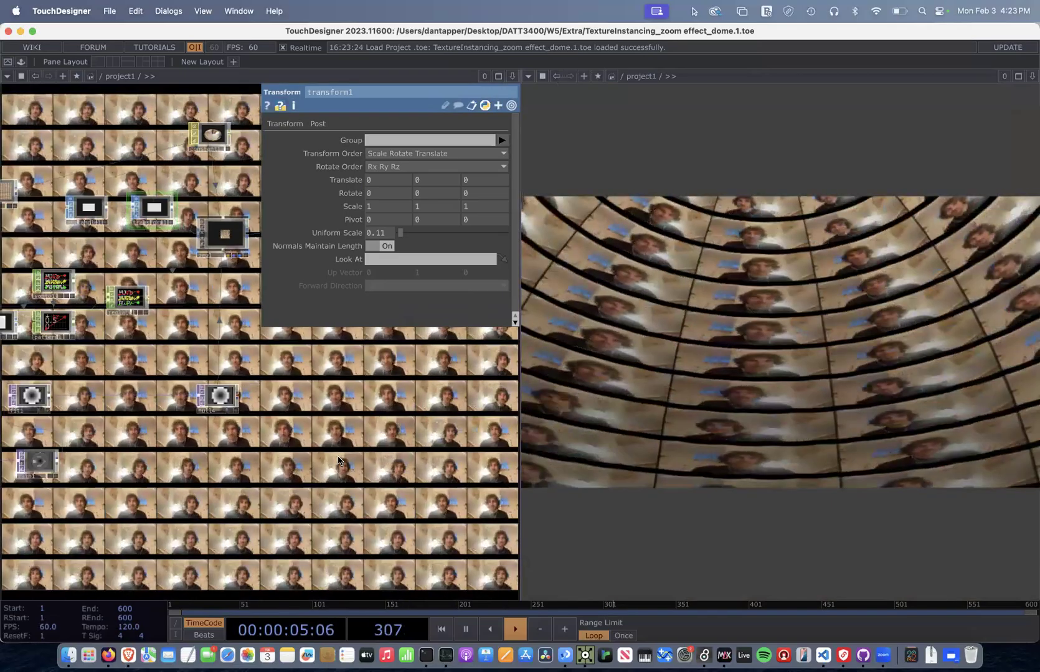
Turn off the Backdrop TOPs display in the network and hide the operator parameters.
left_click_drag(337, 457, 339, 457)
scroll(338, 457, "up", 8)
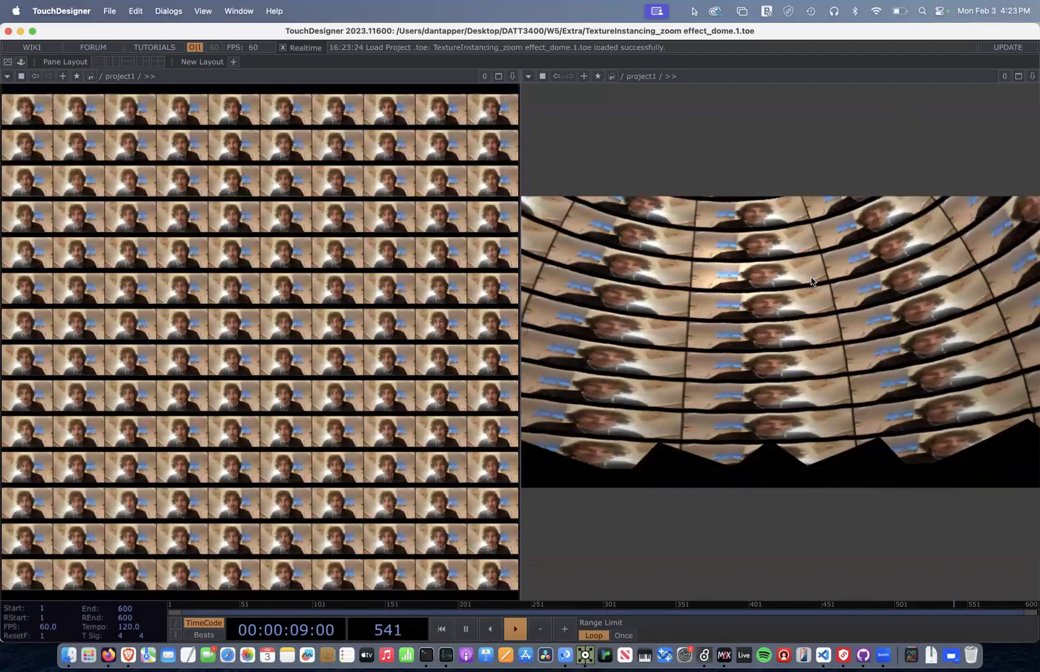
key("p")
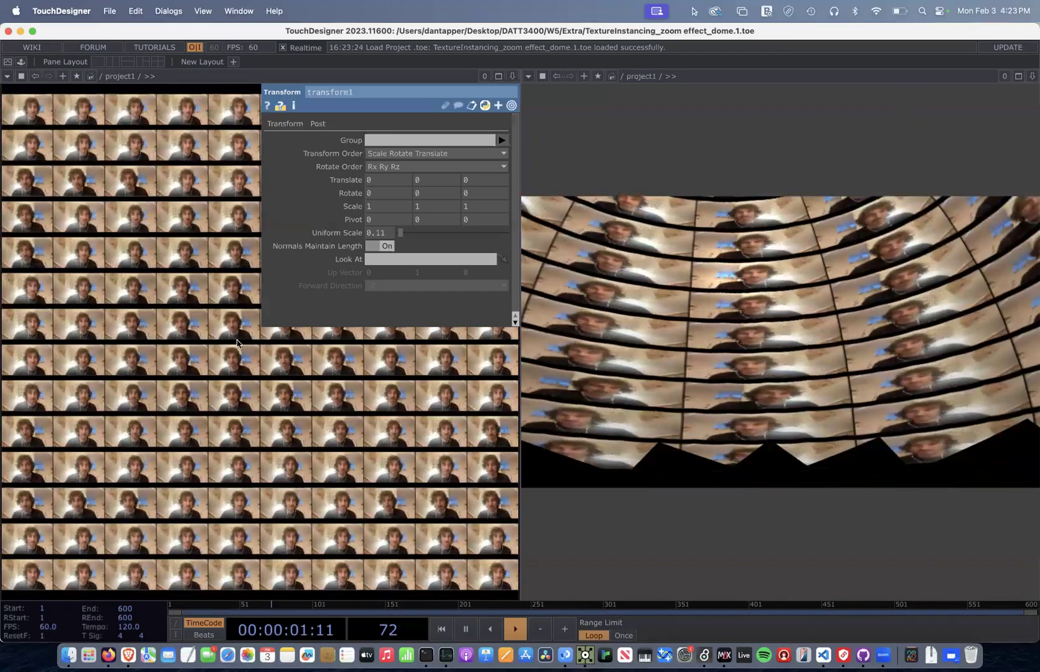
right_click(243, 361)
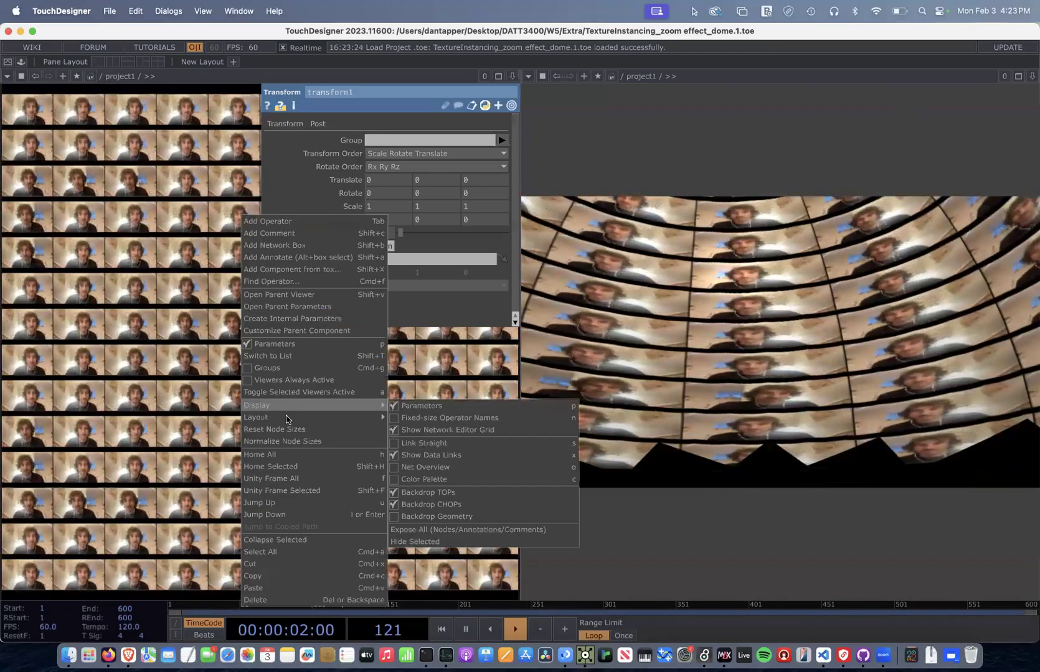
left_click(411, 493)
key("p")
key("h")
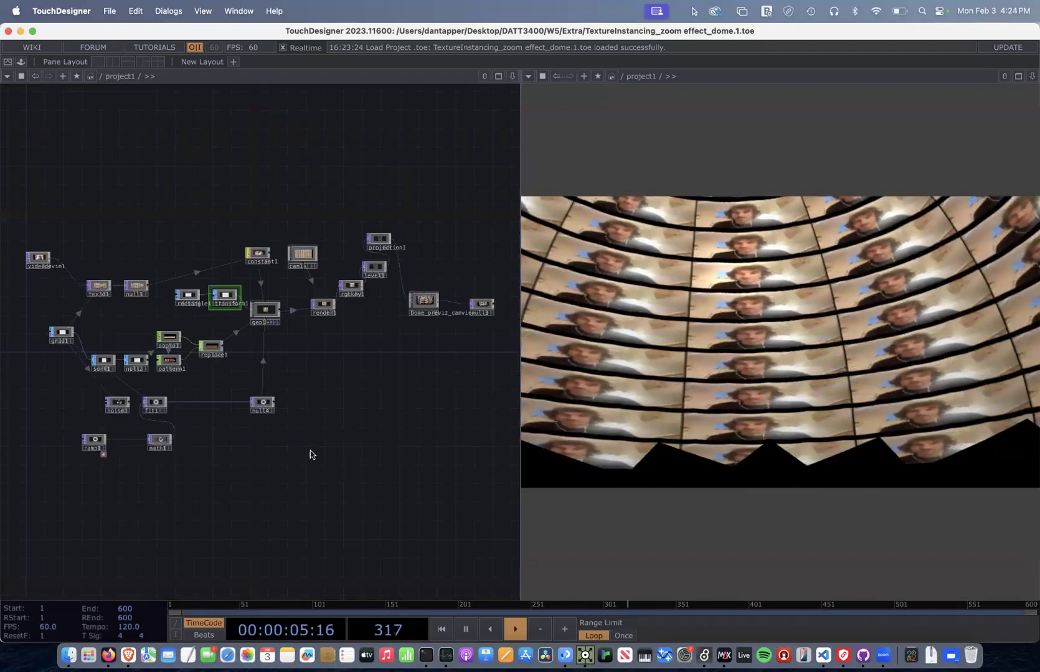
Examine the texture-instancing network and the webcam image at its videodevin1 source.
scroll(363, 302, "up", 1)
left_click_drag(323, 354, 326, 371)
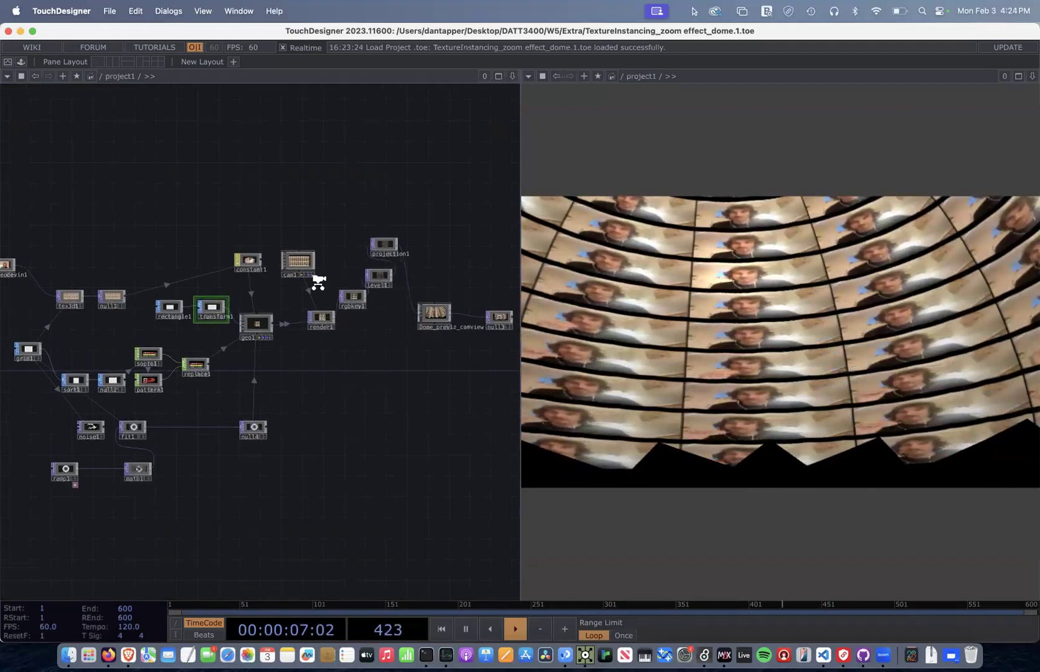
scroll(319, 283, "up", 5)
left_click_drag(198, 166, 412, 153)
left_click_drag(241, 238, 277, 237)
scroll(259, 235, "up", 3)
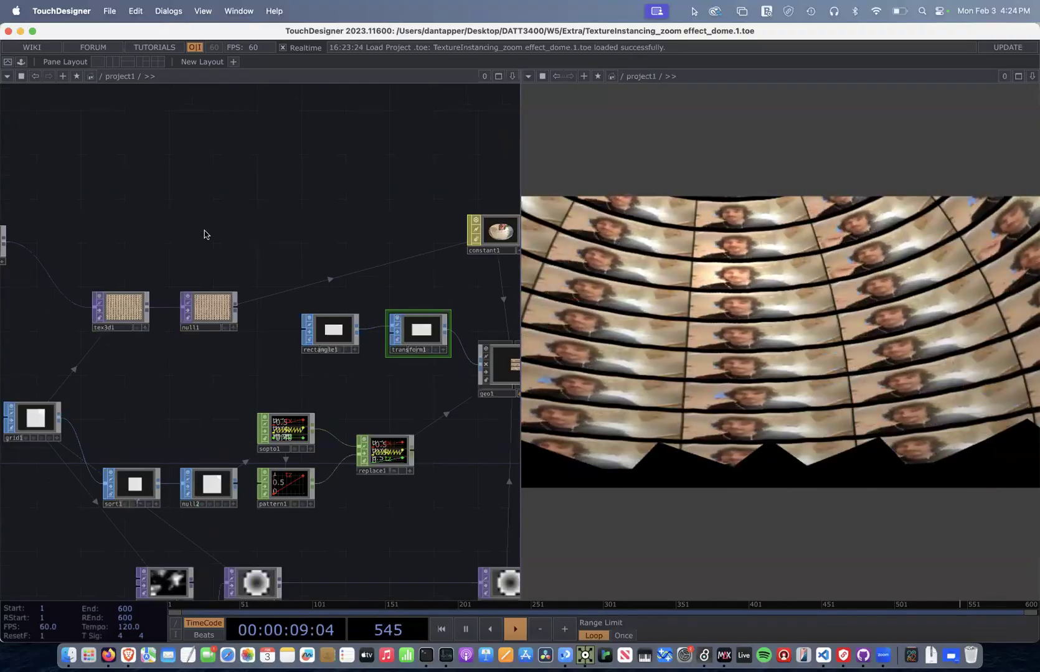
left_click_drag(133, 240, 213, 240)
scroll(107, 231, "up", 1)
scroll(107, 231, "up", 2)
scroll(183, 181, "up", 2)
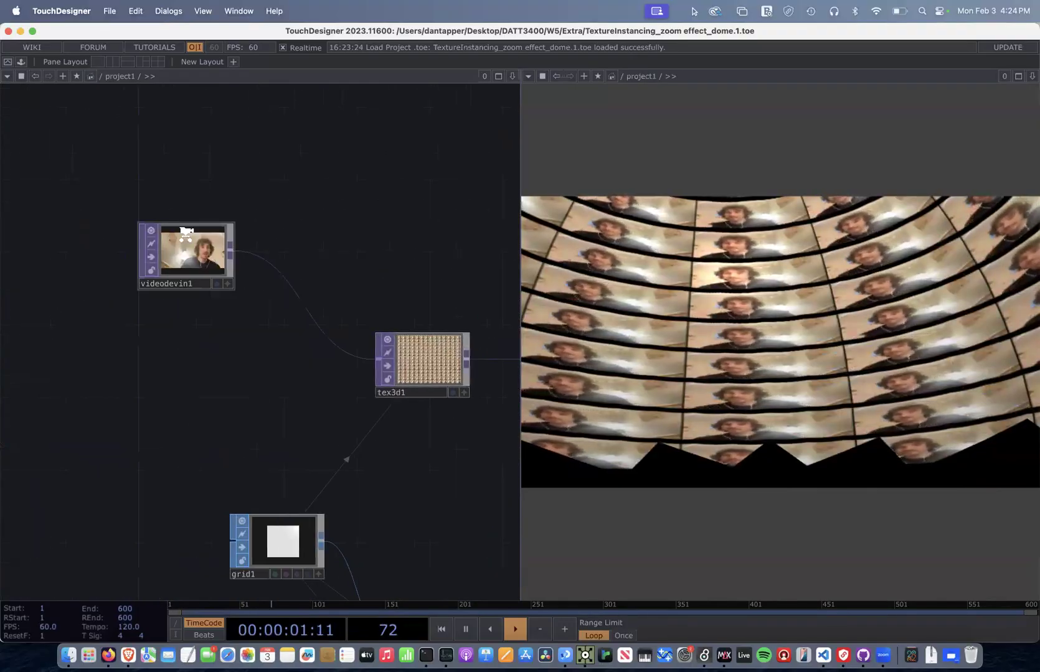
scroll(186, 240, "up", 3)
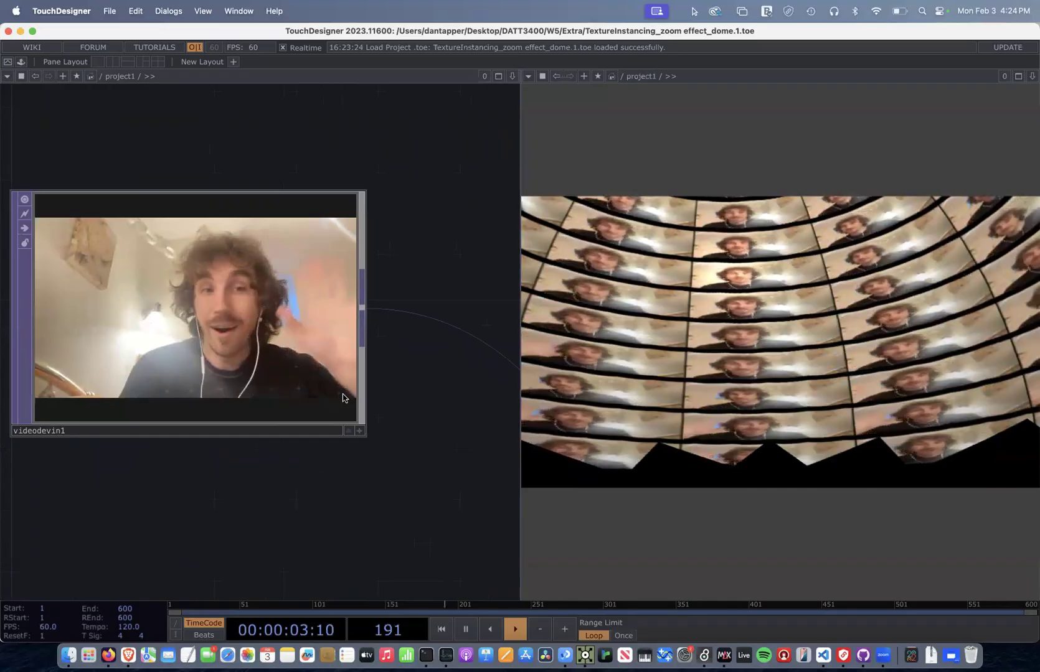
Show the parameters of tex3d1 and inspect its grid of cached webcam frames along with the Cache Size.
scroll(342, 399, "down", 5)
left_click_drag(296, 216, 148, 106)
scroll(383, 313, "up", 3)
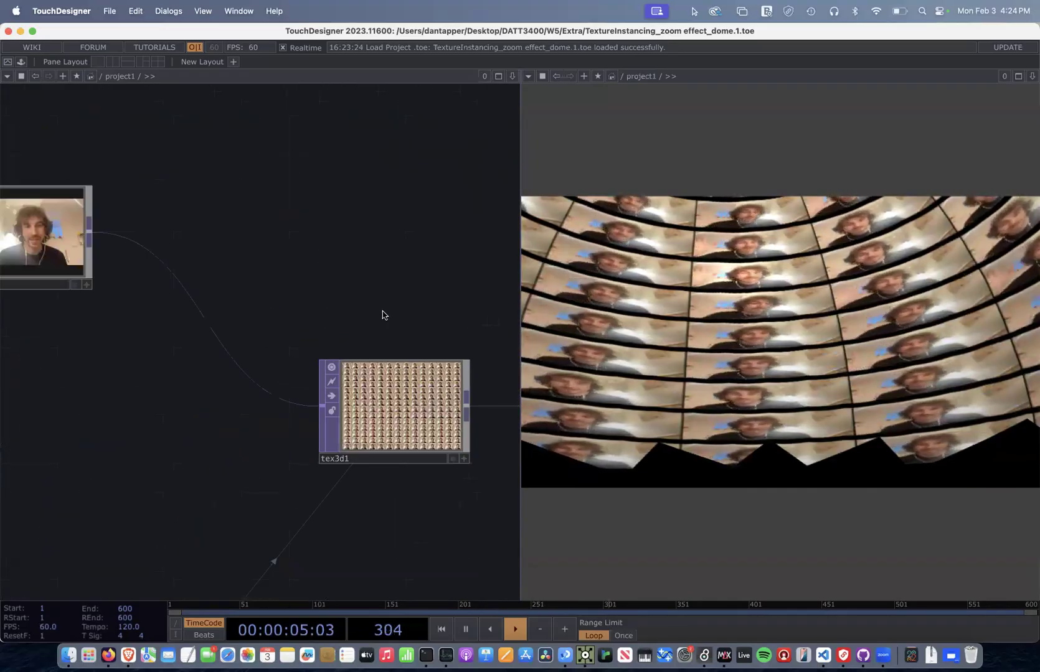
scroll(302, 271, "up", 4)
left_click(301, 274)
key("p")
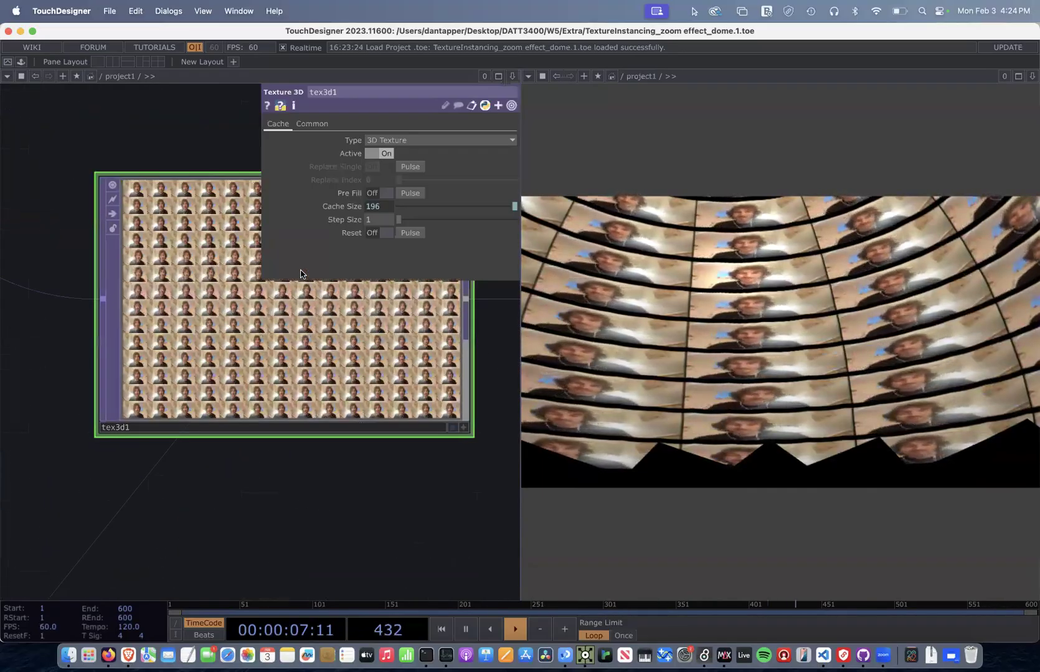
left_click_drag(216, 152, 79, 196)
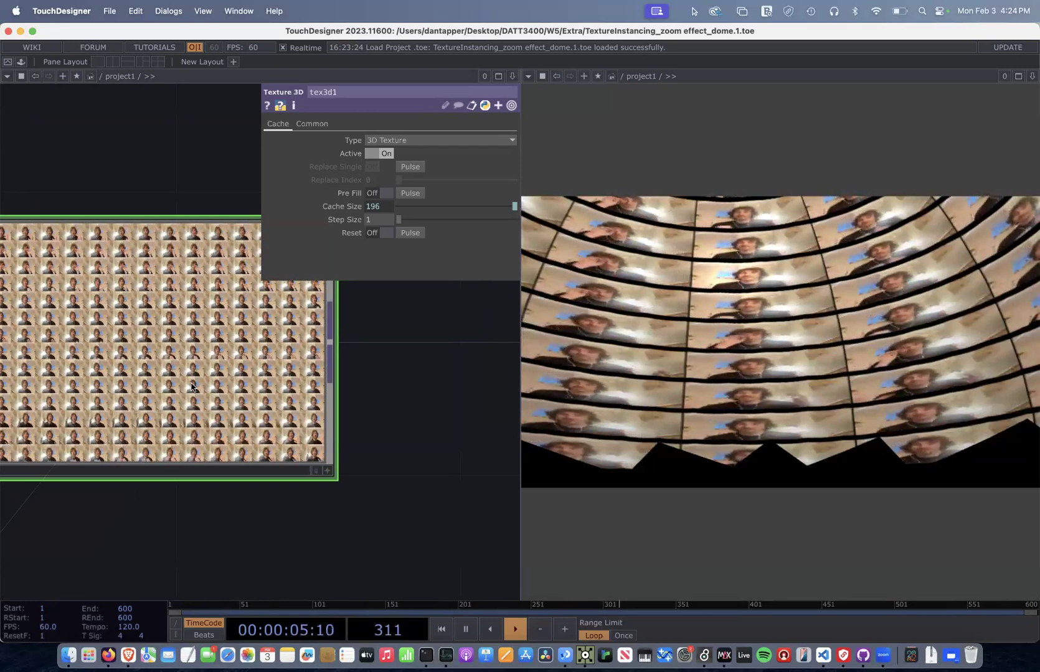
scroll(149, 306, "up", 3)
scroll(150, 306, "up", 3)
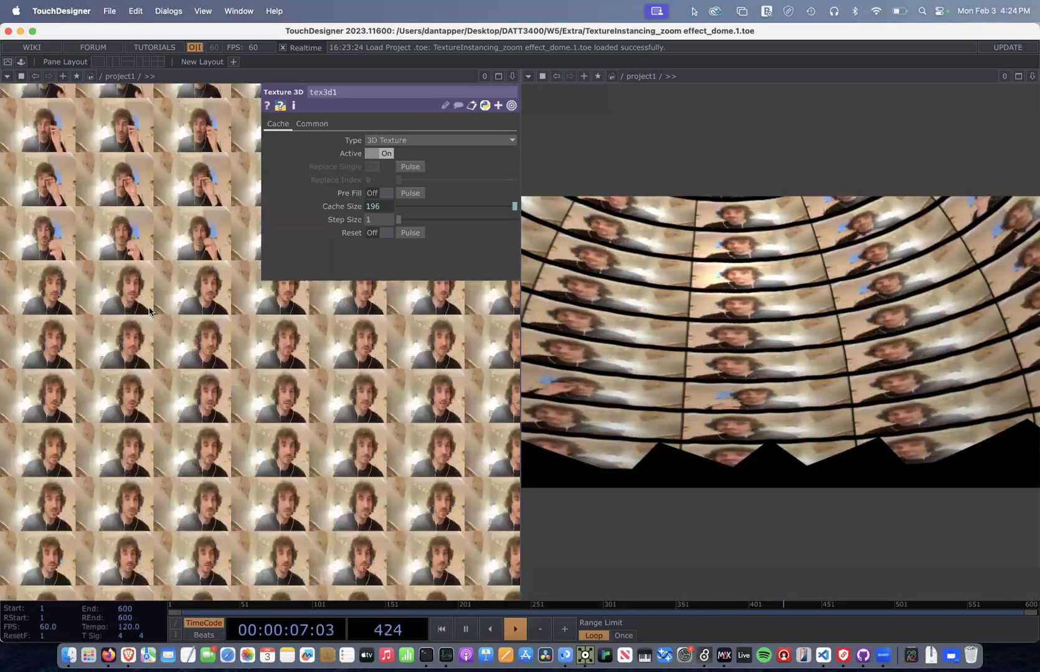
scroll(150, 312, "down", 6)
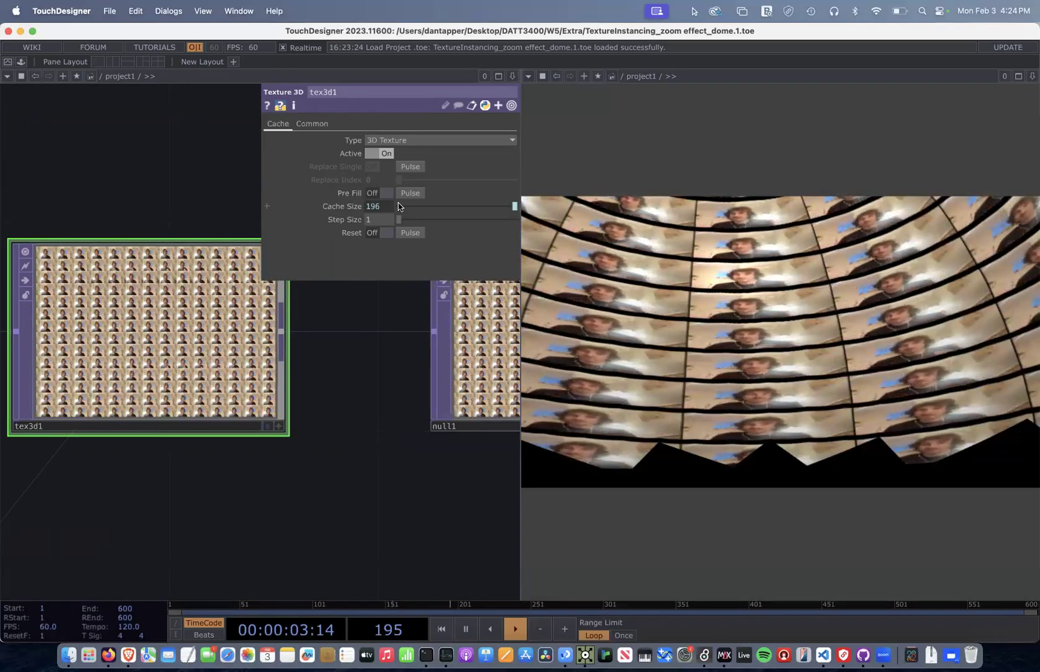
scroll(281, 421, "down", 4)
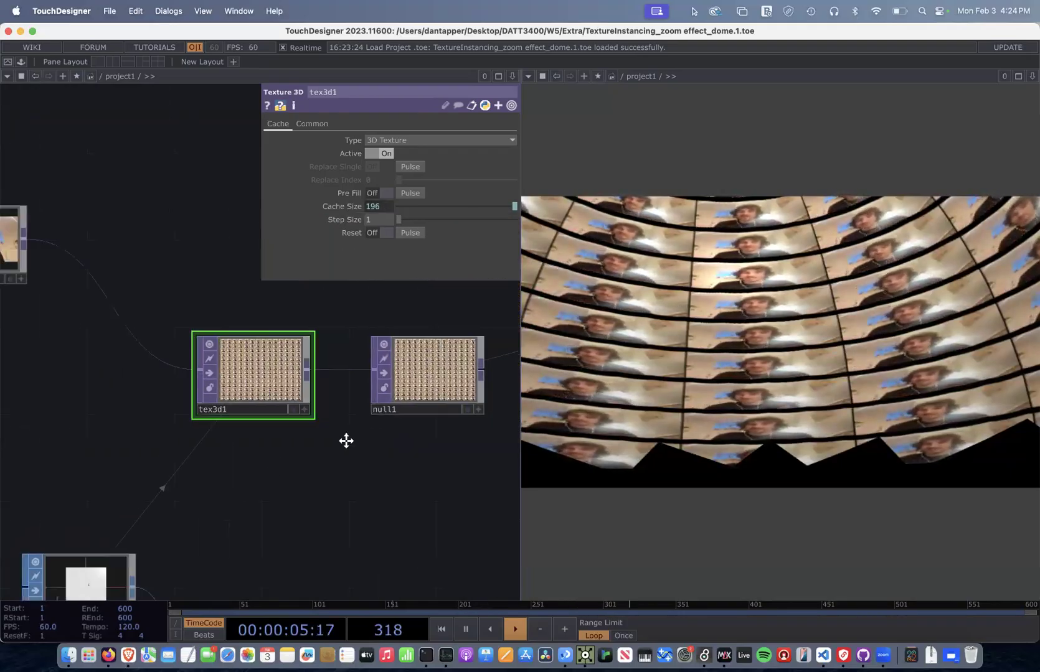
Trace the network from videodevin1 and grid1 through tex3d1 and null1 to constant1, geo1, cam1 and render1.
left_click_drag(347, 441, 474, 385)
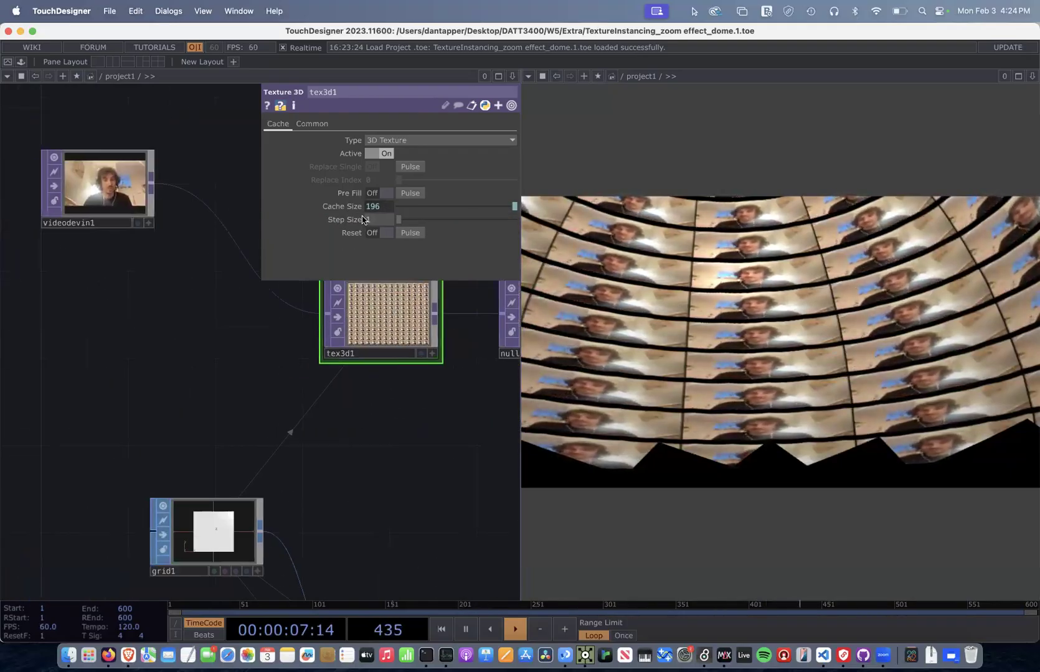
left_click_drag(272, 504, 9, 570)
scroll(115, 395, "up", 5)
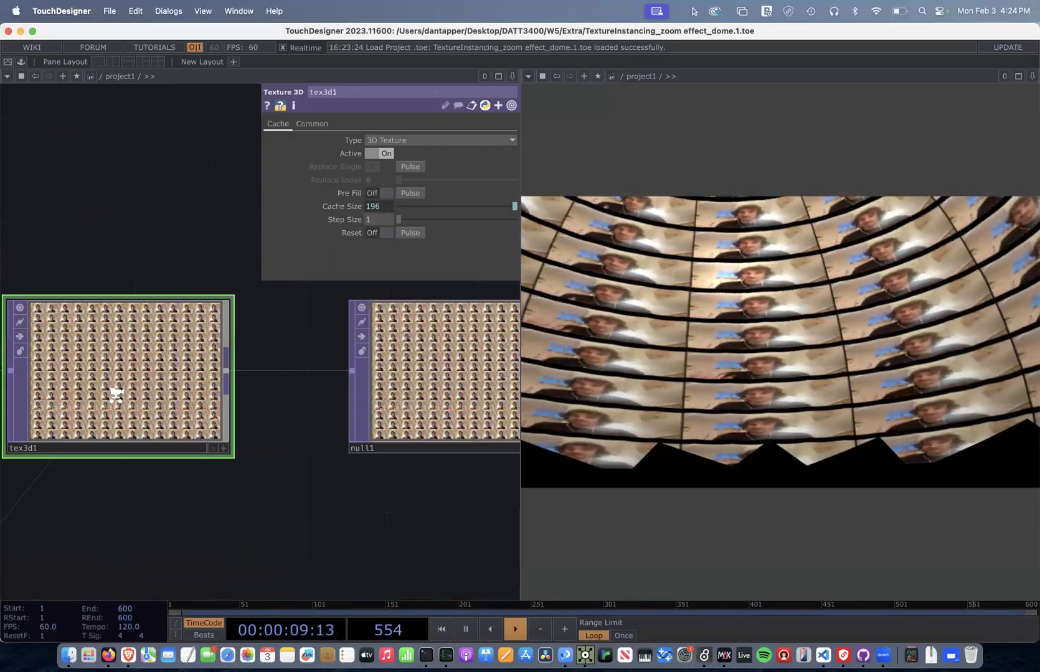
left_click_drag(361, 541, 72, 540)
scroll(132, 539, "down", 5)
left_click_drag(280, 544, 21, 501)
scroll(85, 500, "down", 2)
scroll(86, 500, "down", 3)
left_click_drag(295, 405, 233, 408)
scroll(234, 406, "up", 5)
scroll(233, 312, "up", 2)
scroll(230, 311, "down", 6)
scroll(273, 376, "right", 5)
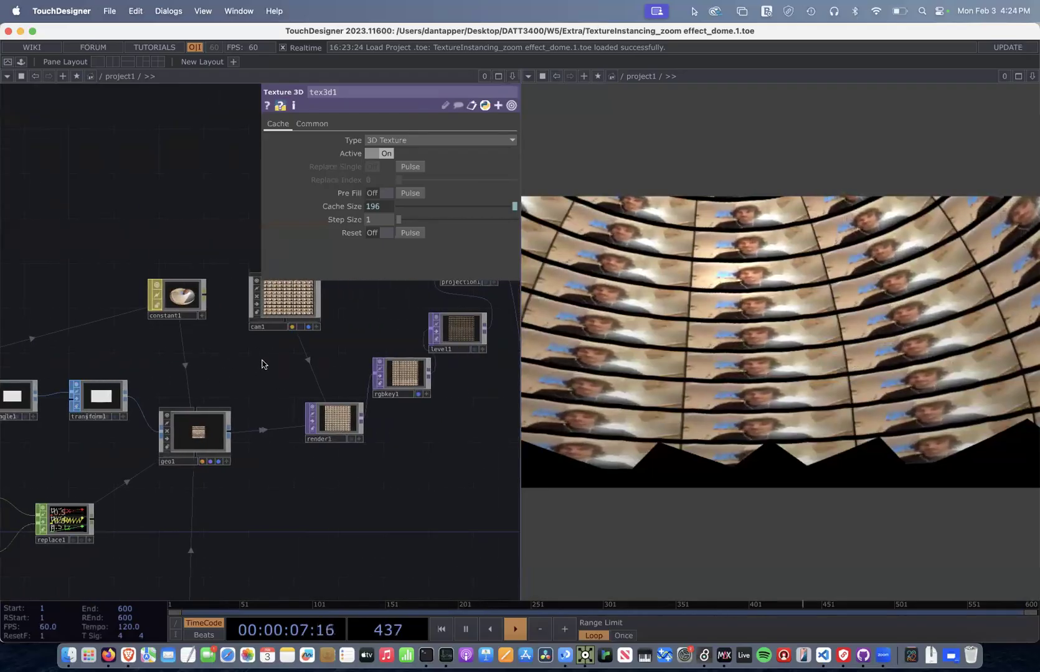
Examine the instancing inputs feeding geo1, including replace1 and the chain from math1 through fit1 to null4.
scroll(397, 388, "left", 10)
scroll(397, 386, "down", 2)
scroll(256, 339, "left", 4)
scroll(256, 338, "left", 7)
scroll(255, 333, "right", 18)
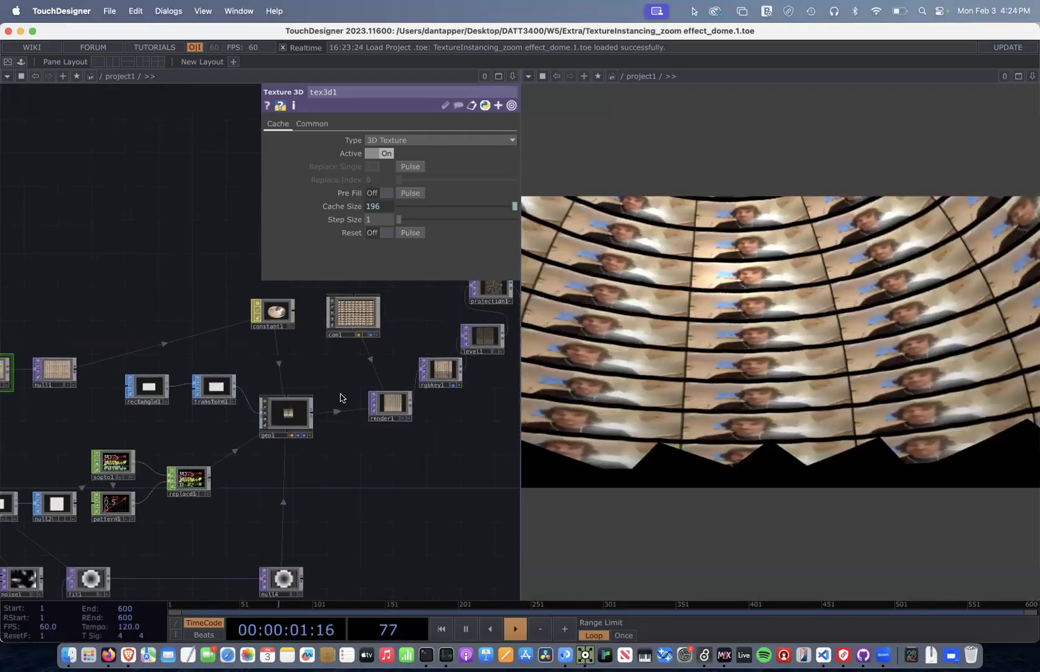
scroll(303, 434, "up", 5)
left_click_drag(306, 490, 288, 279)
scroll(289, 373, "down", 3)
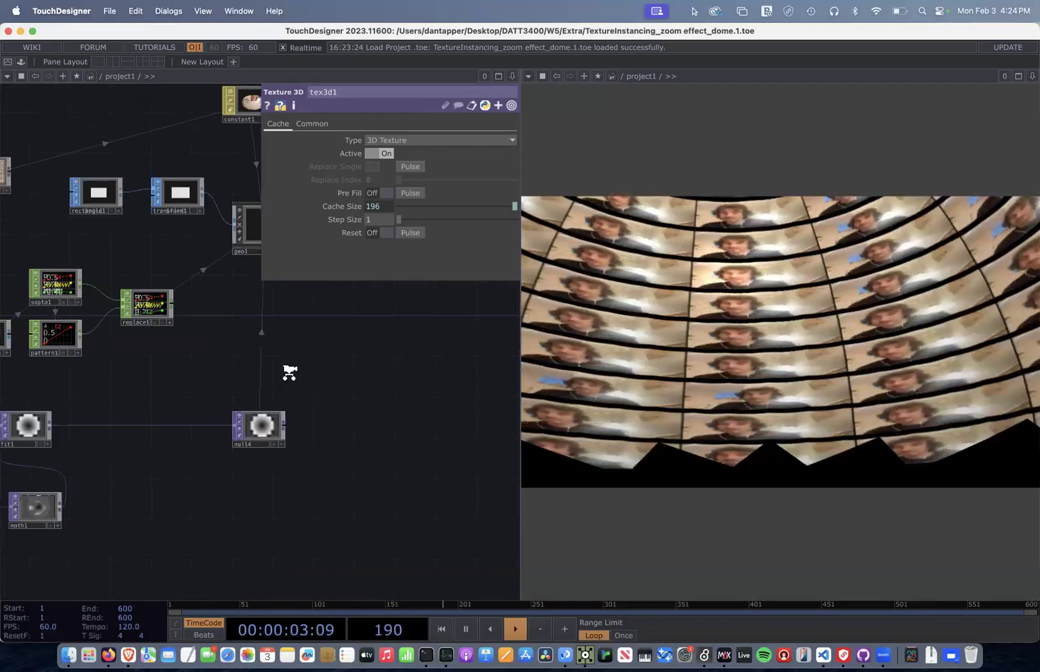
scroll(289, 374, "down", 3)
scroll(155, 449, "left", 4)
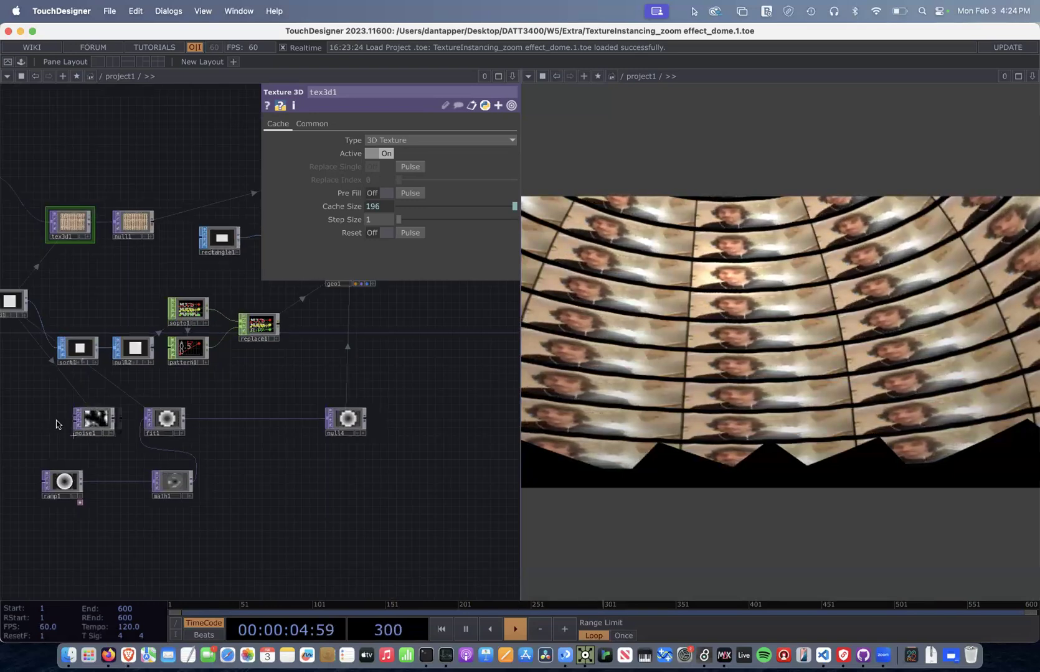
Move math1 closer to ramp1 and noise1 beneath grid1, and show the parameters of ramp1.
left_click_drag(73, 435, 56, 425)
left_click_drag(171, 489, 160, 508)
left_click(63, 483)
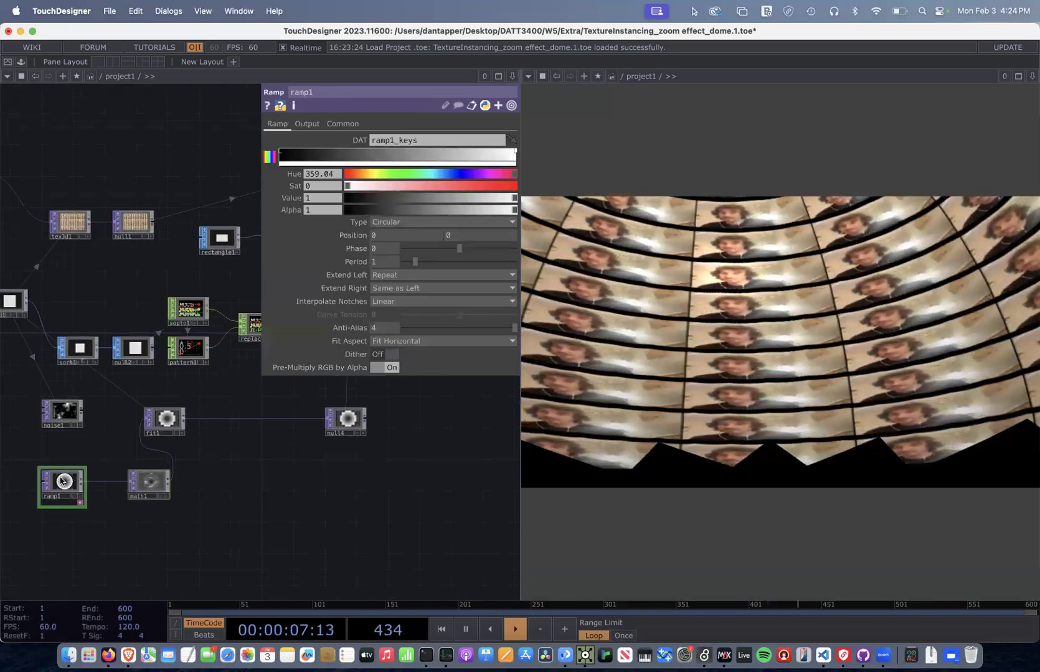
scroll(353, 520, "left", 5)
left_click_drag(242, 516, 176, 507)
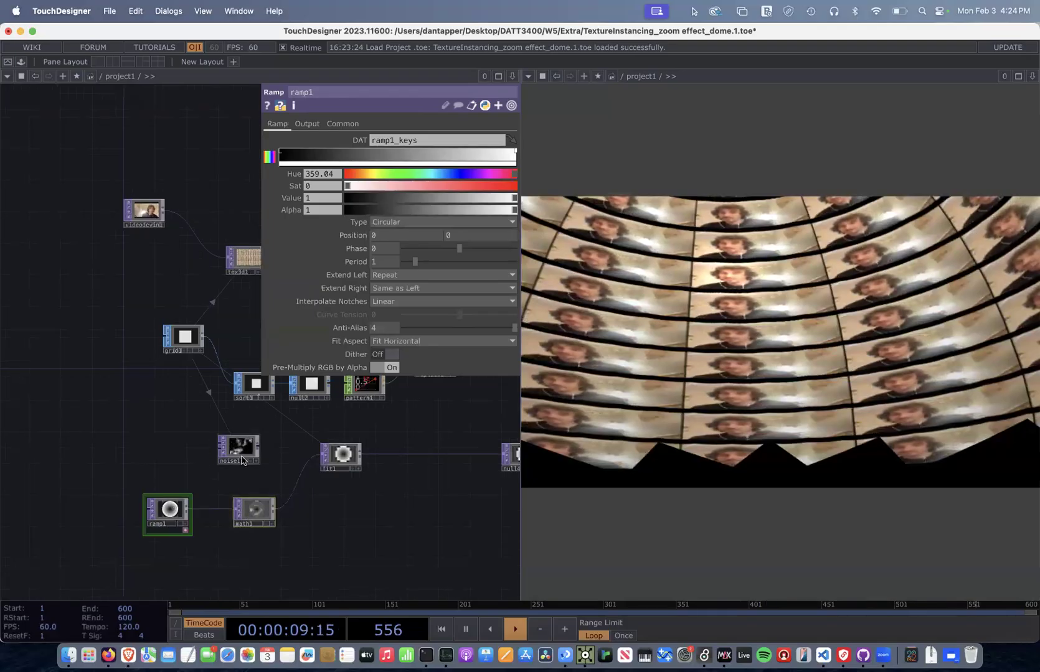
left_click_drag(231, 456, 176, 416)
scroll(278, 520, "down", 6)
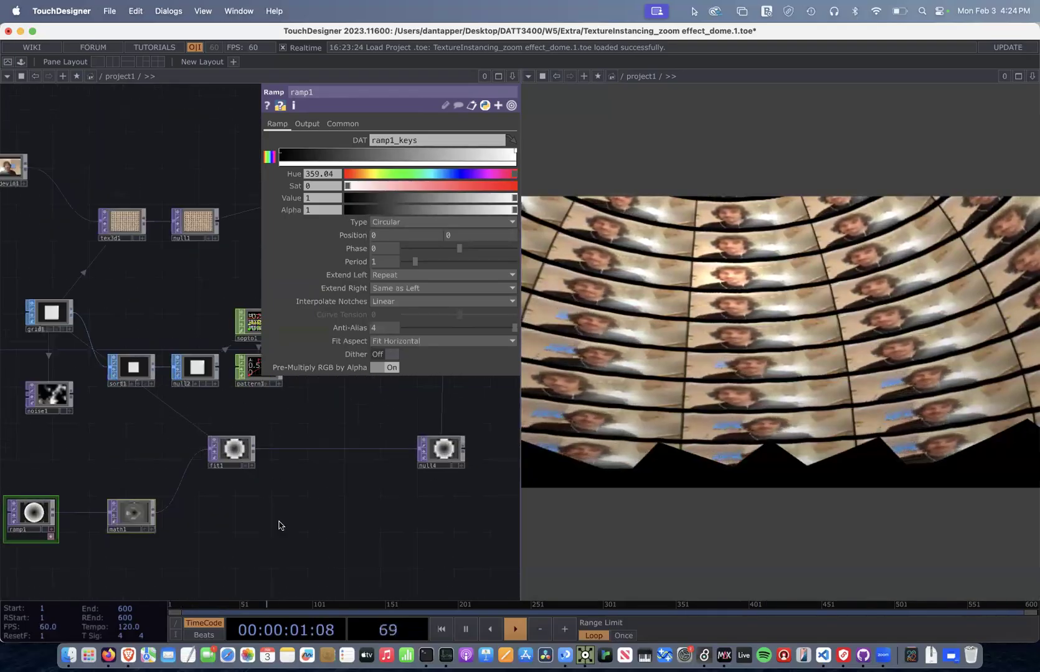
Show the instancing parameters of geo1, including its Translate OP and the Translate X and Y channels.
scroll(287, 465, "right", 3)
scroll(287, 465, "up", 3)
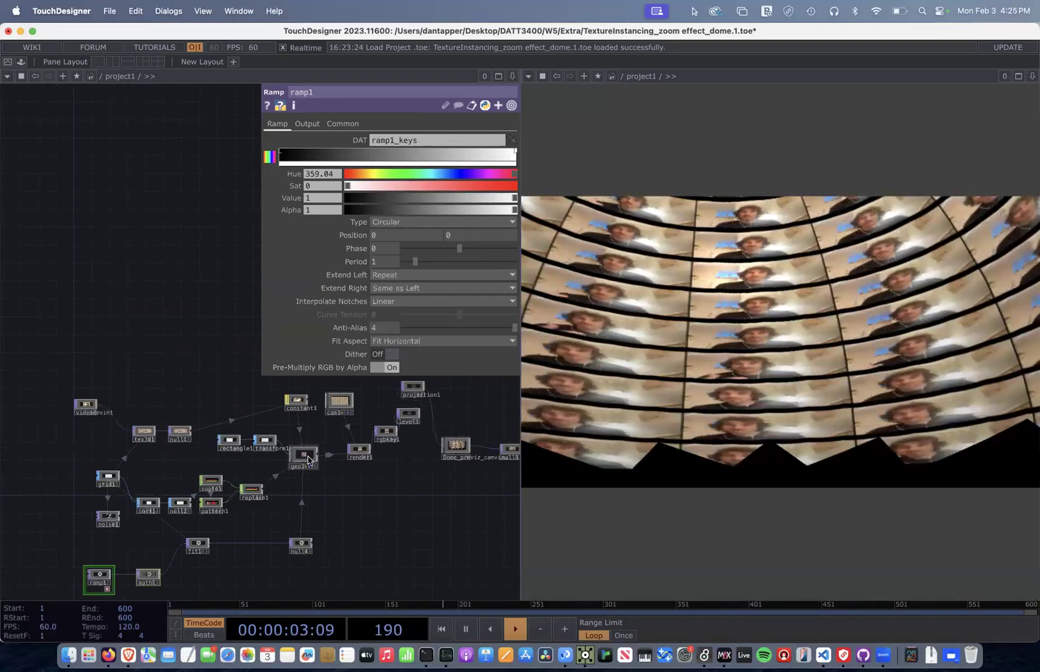
left_click(308, 459)
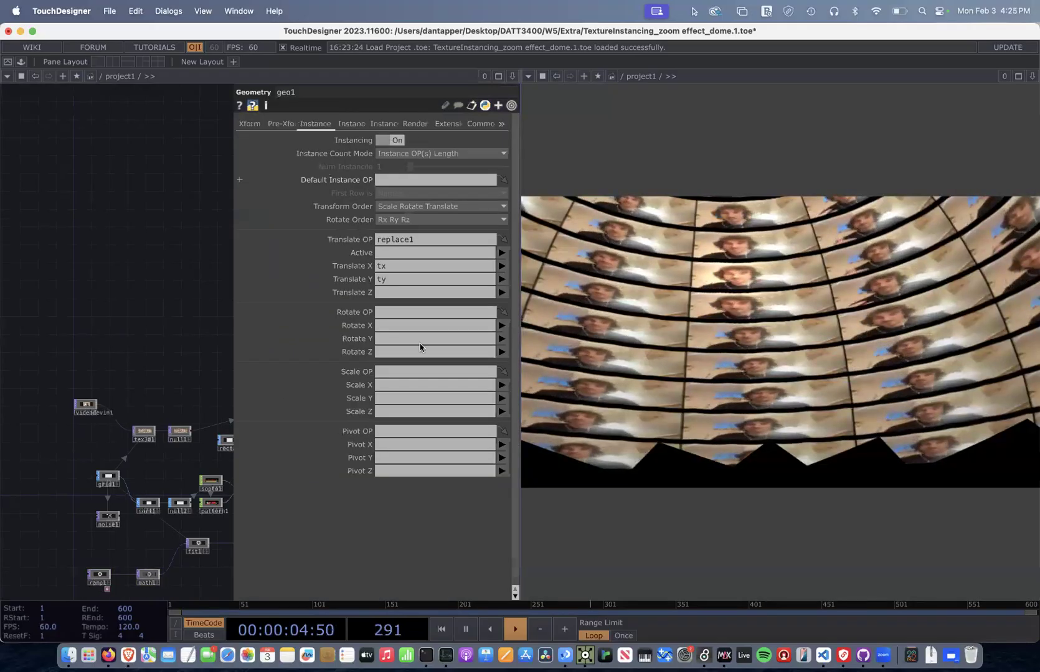
scroll(178, 263, "right", 3)
scroll(150, 293, "right", 3)
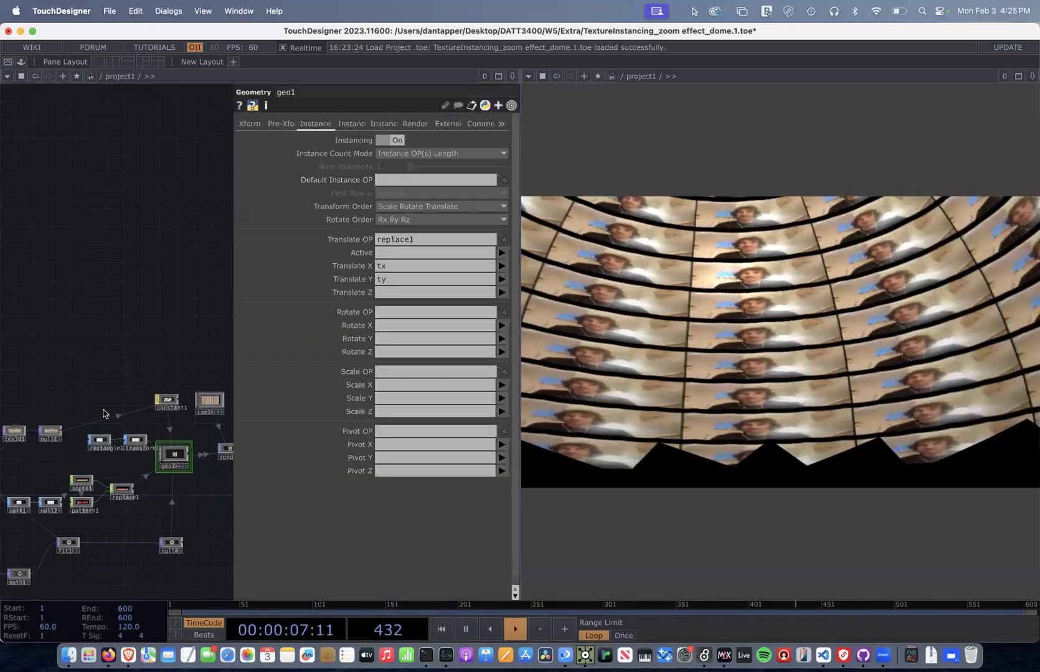
Inspect replace1's channel graphs and geo1's grid of instanced webcam frames alongside the translate settings.
scroll(131, 516, "up", 6)
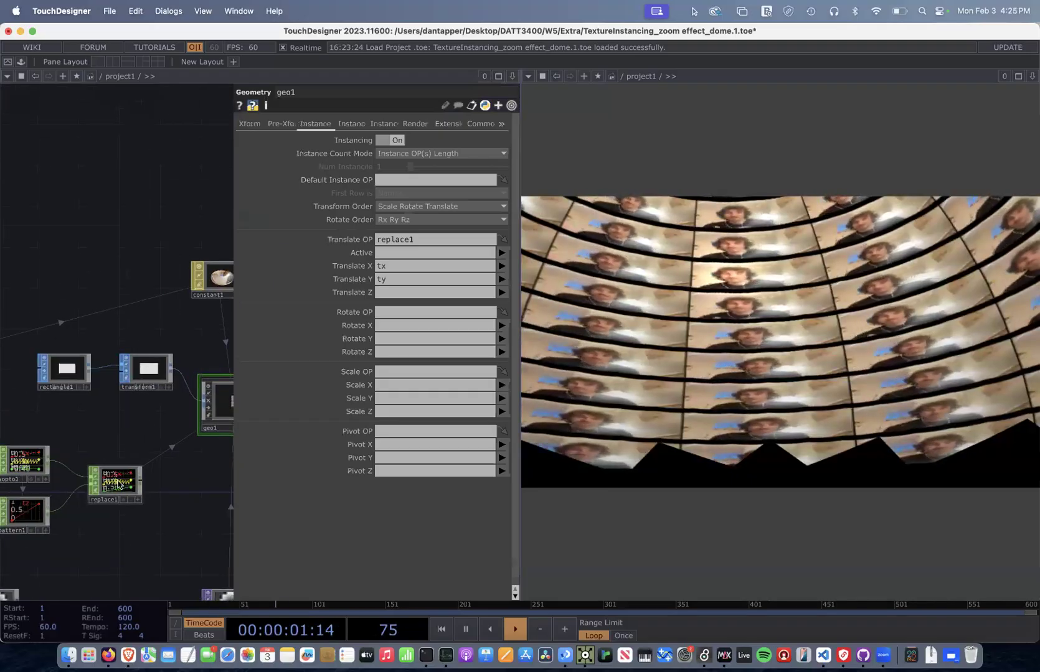
left_click_drag(203, 338, 58, 325)
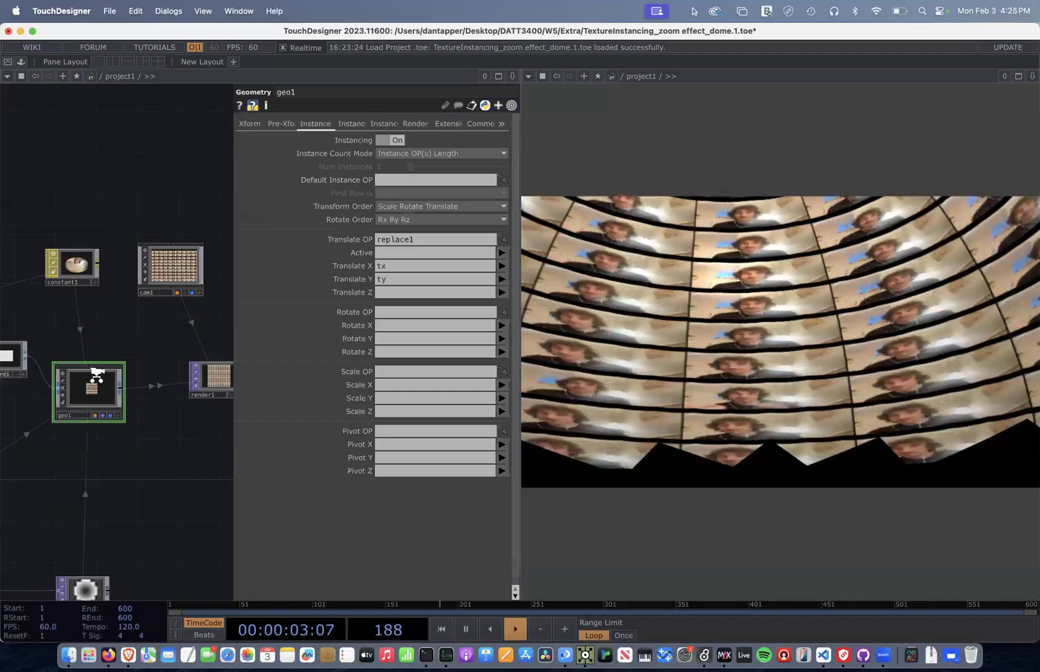
scroll(95, 372, "up", 10)
scroll(66, 419, "down", 10)
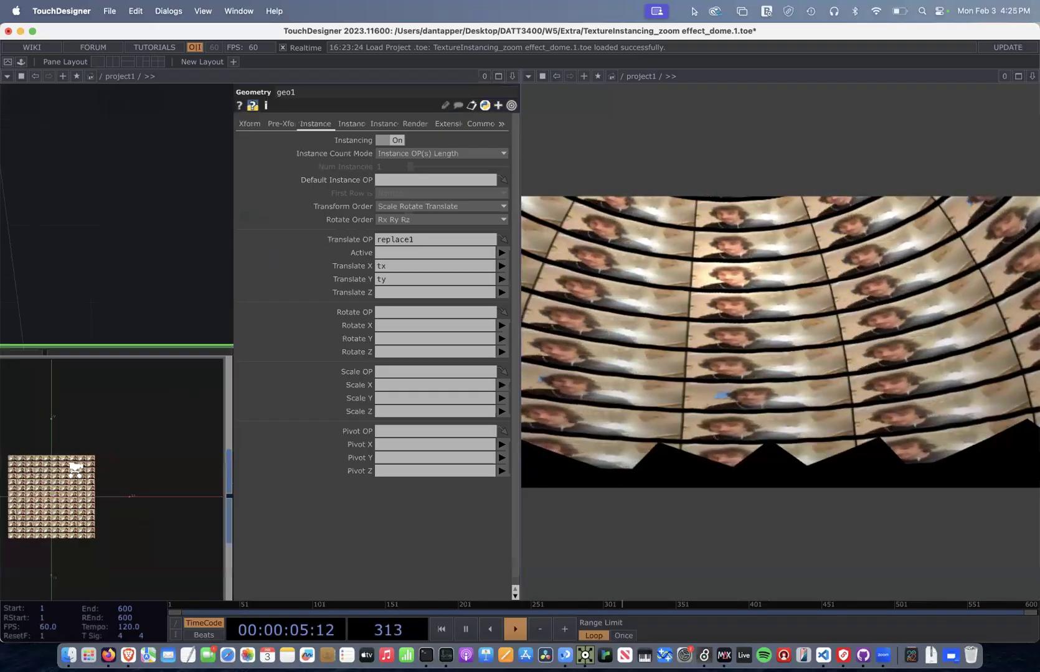
scroll(165, 500, "down", 5)
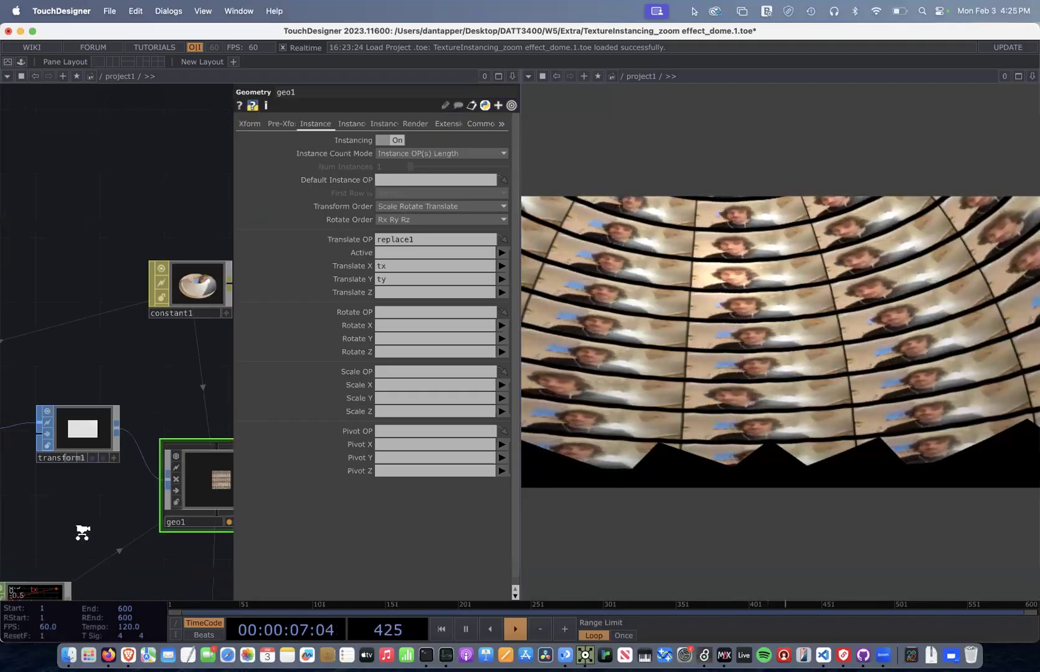
scroll(116, 553, "up", 10)
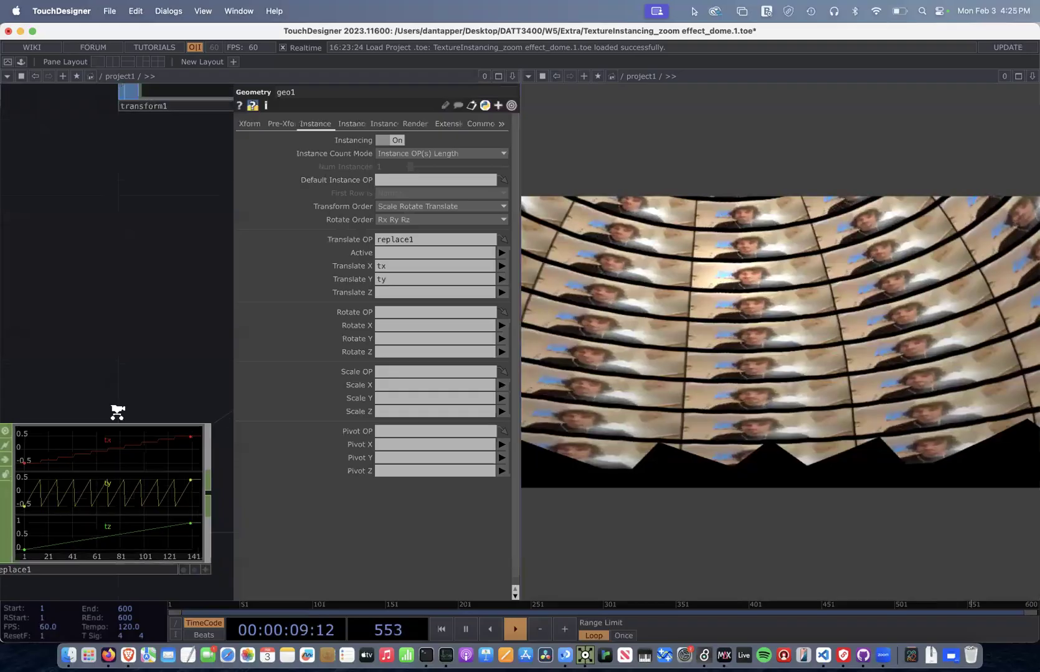
scroll(116, 411, "down", 8)
Show geo1's texture coordinate instancing settings and trace their link to null4 beneath geo1.
left_click(348, 124)
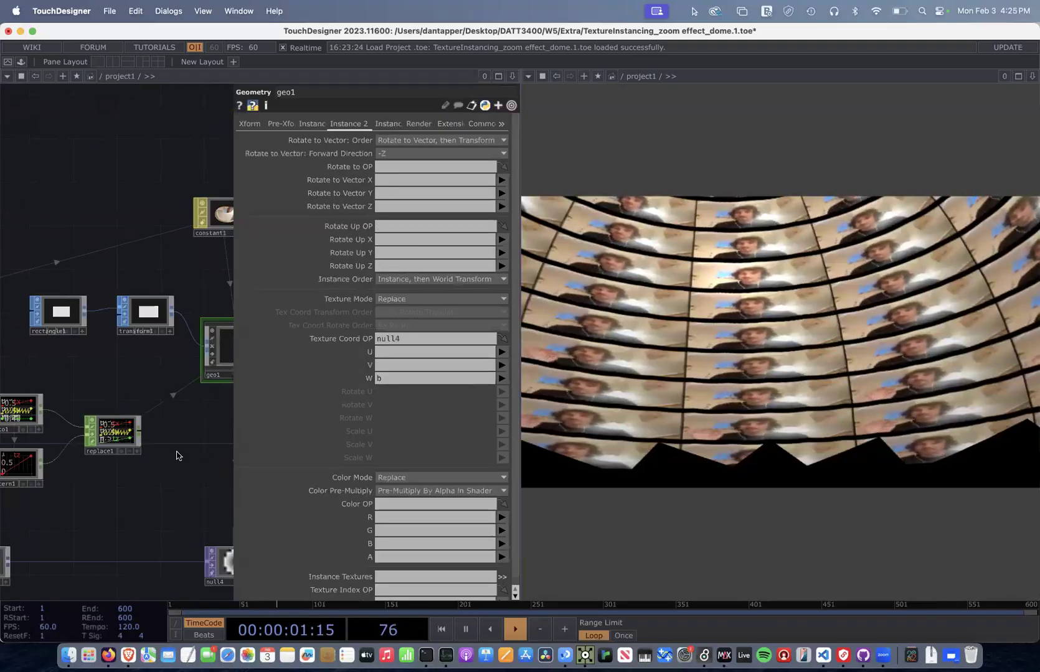
scroll(114, 439, "up", 5)
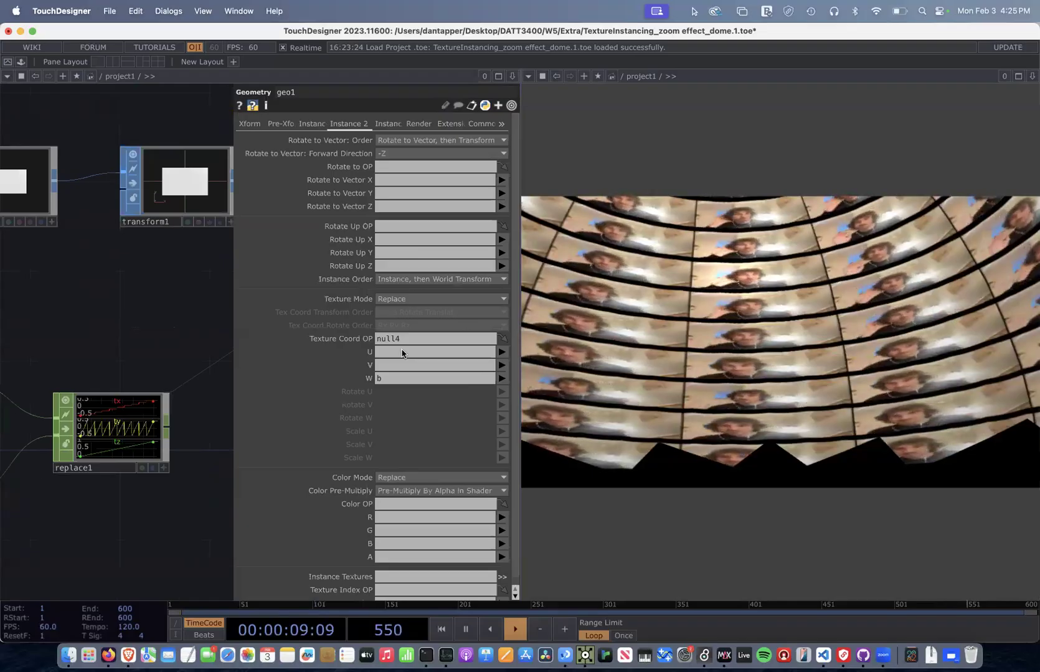
scroll(189, 362, "down", 3)
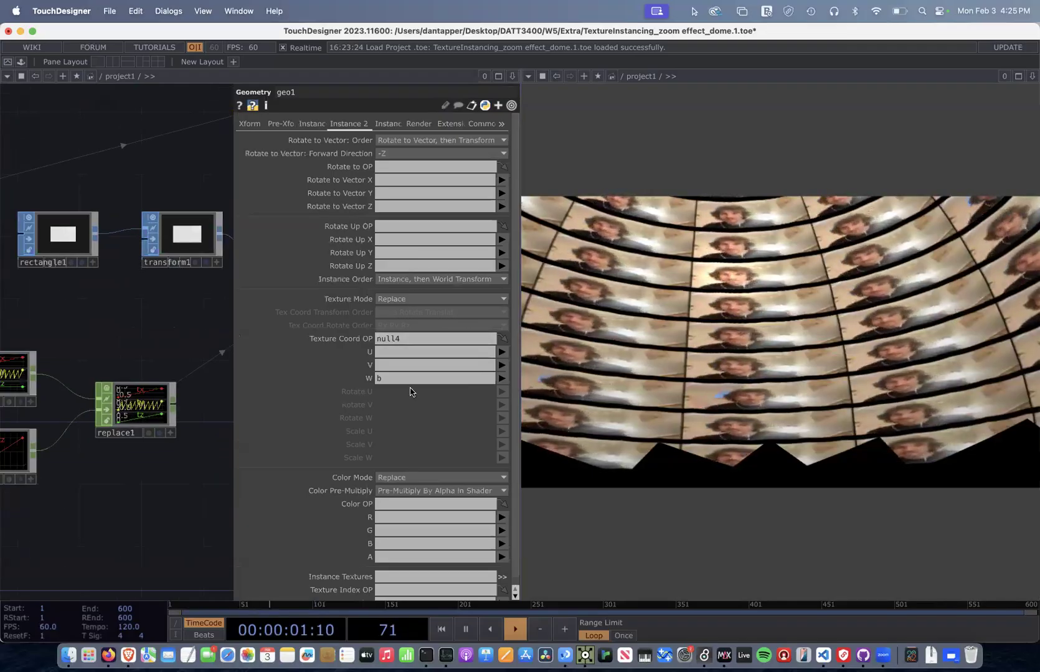
left_click_drag(129, 364, 67, 360)
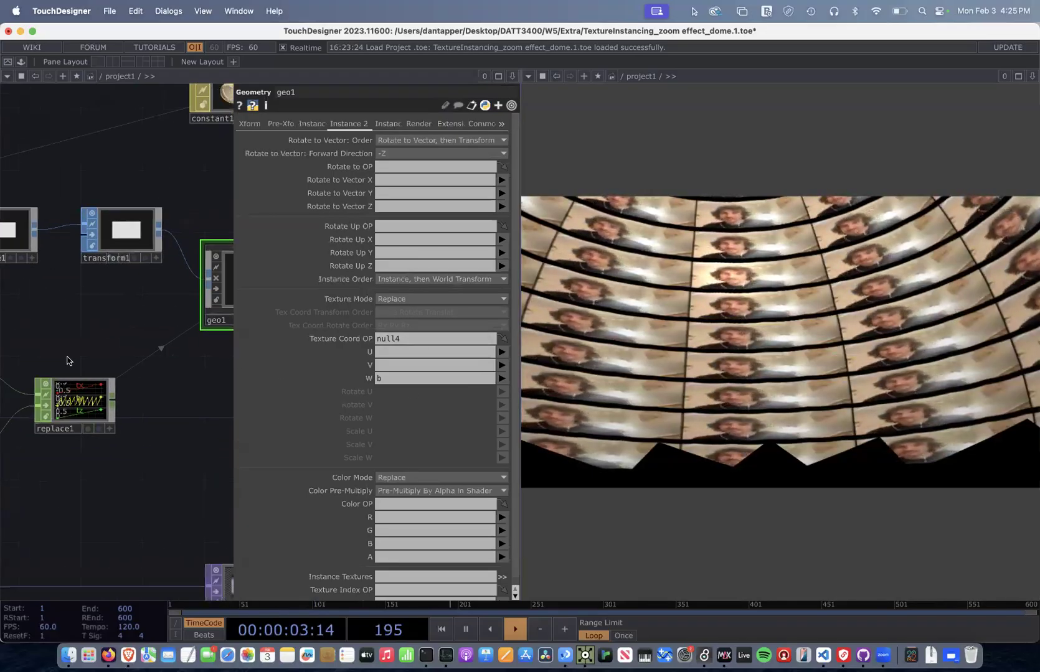
middle_click_drag(67, 360, 109, 420)
left_click_drag(98, 434, 52, 421)
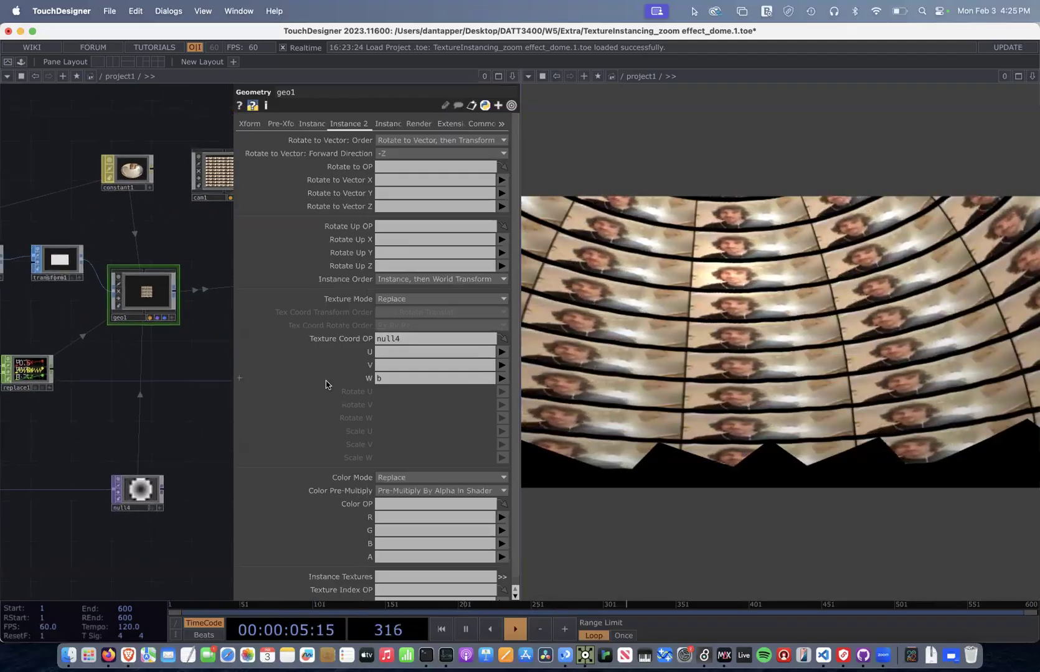
Set the W texture coordinate of geo1's instances to r, using null4's circular gradient.
scroll(155, 502, "up", 5)
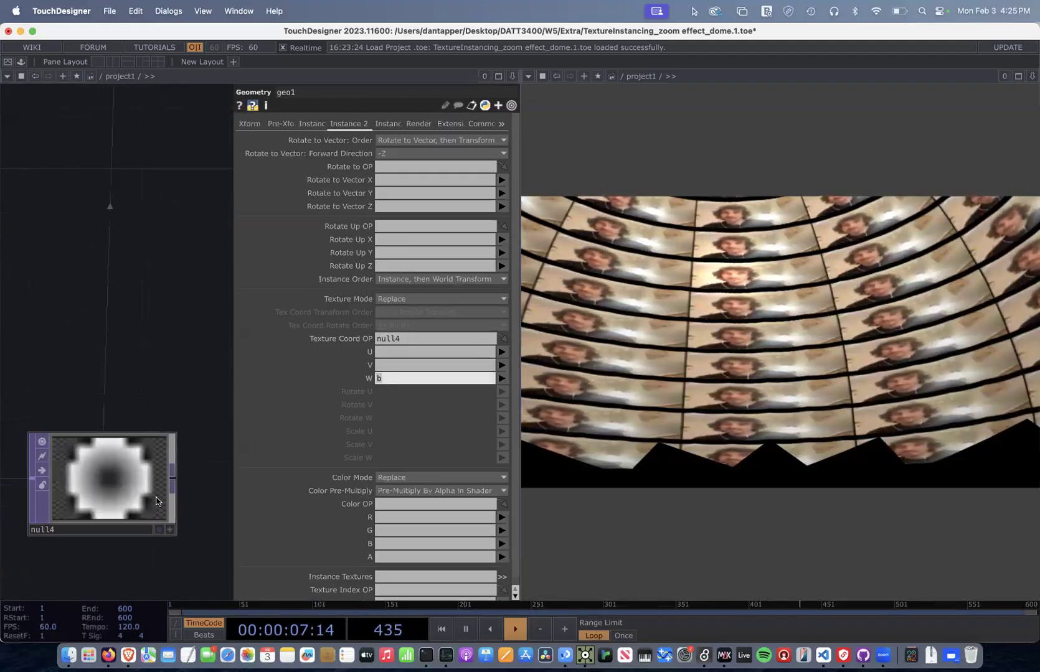
scroll(205, 400, "down", 3)
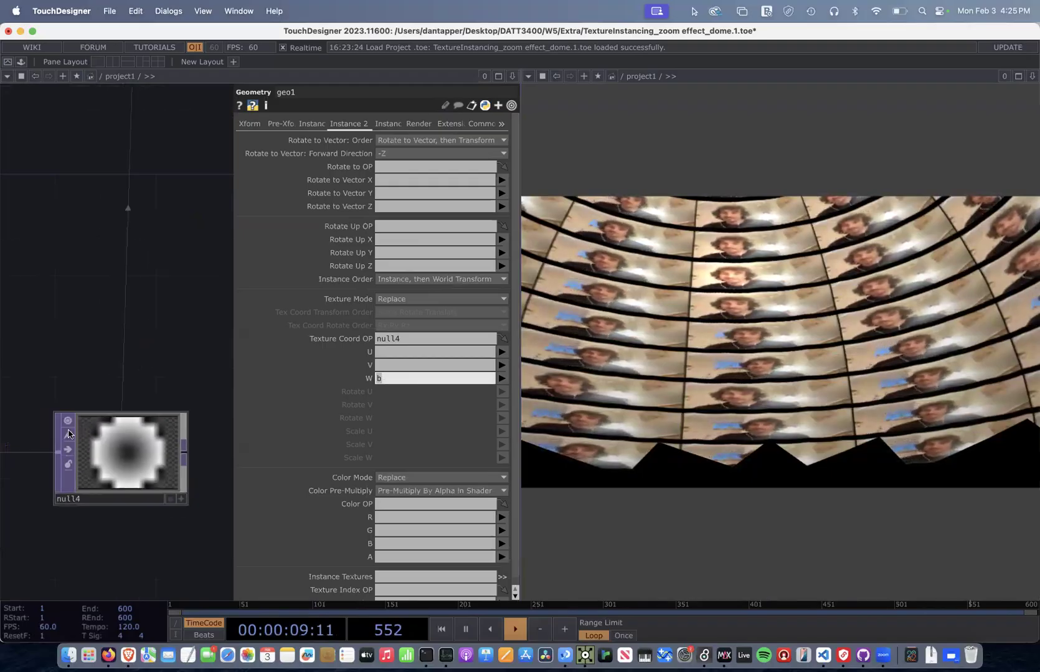
scroll(158, 365, "down", 2)
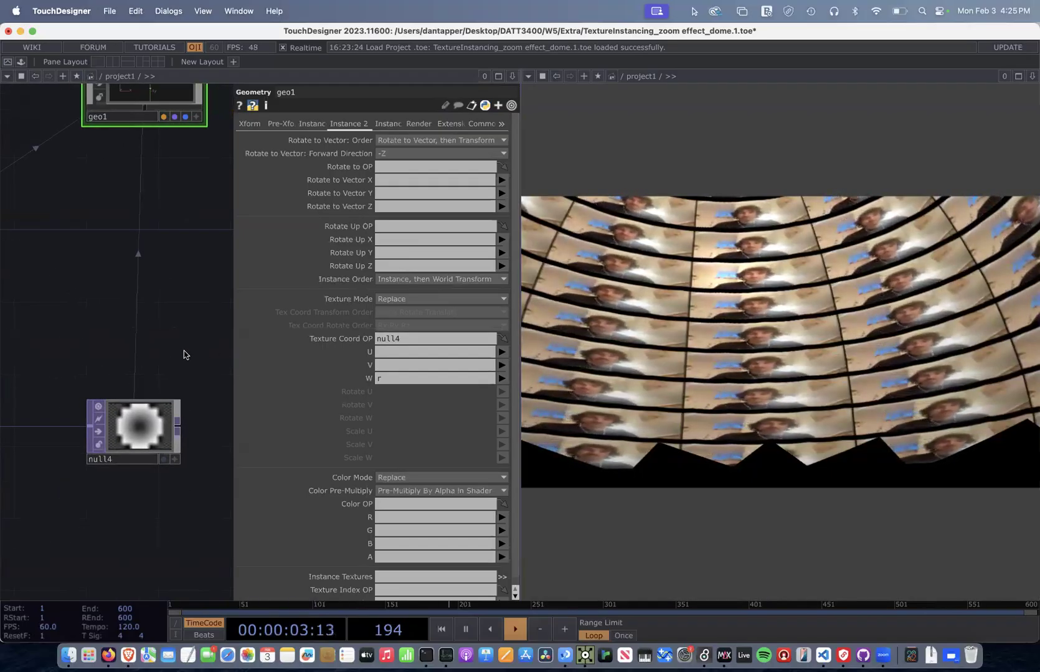
scroll(163, 367, "down", 2)
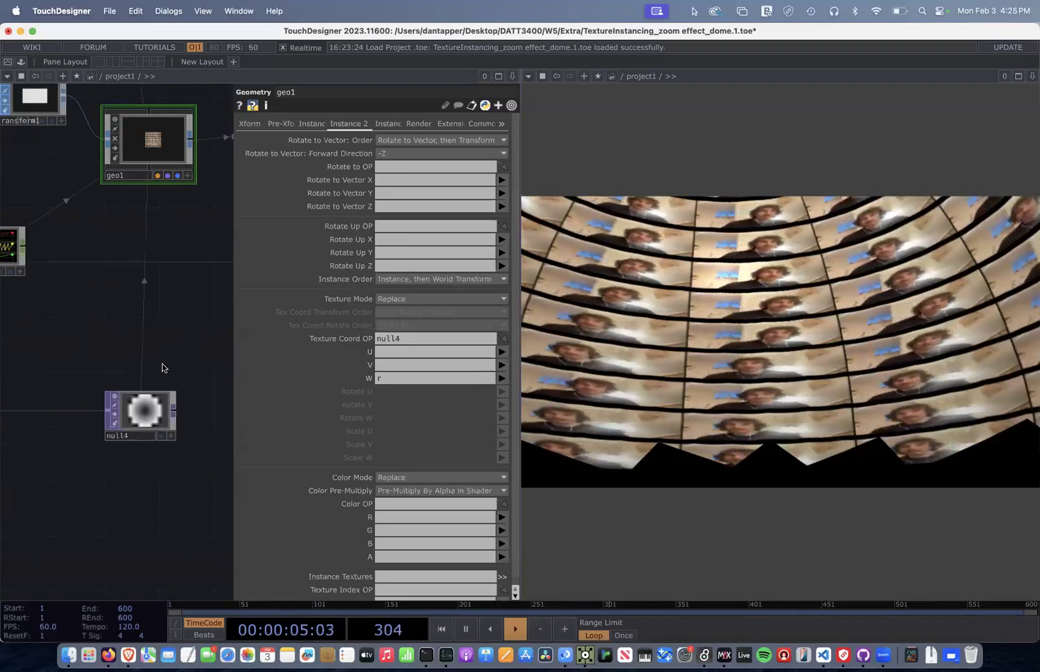
scroll(161, 368, "down", 2)
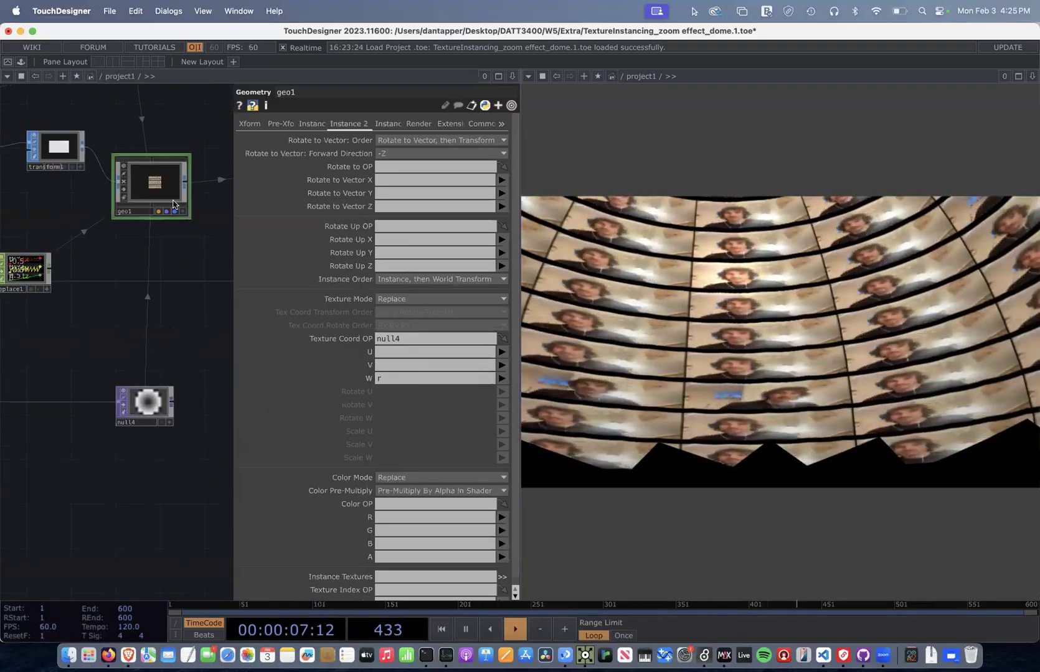
Examine constant1's connection to geo1, and hide the parameter display to see the wider network.
scroll(197, 239, "up", 8)
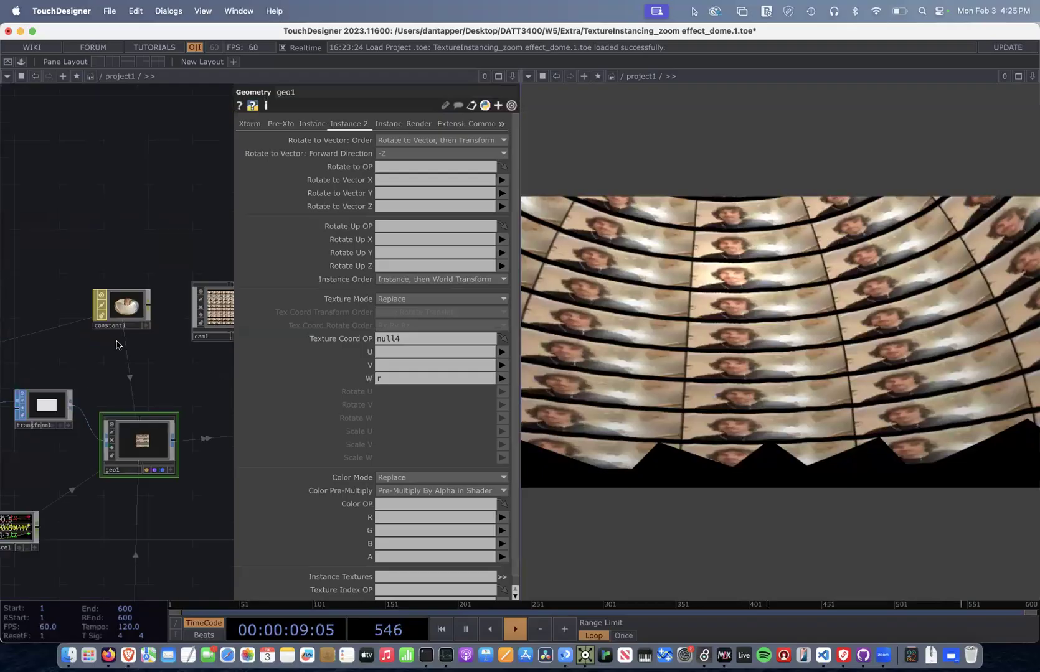
scroll(125, 307, "up", 2)
scroll(132, 434, "down", 6)
scroll(132, 492, "up", 6)
key("p")
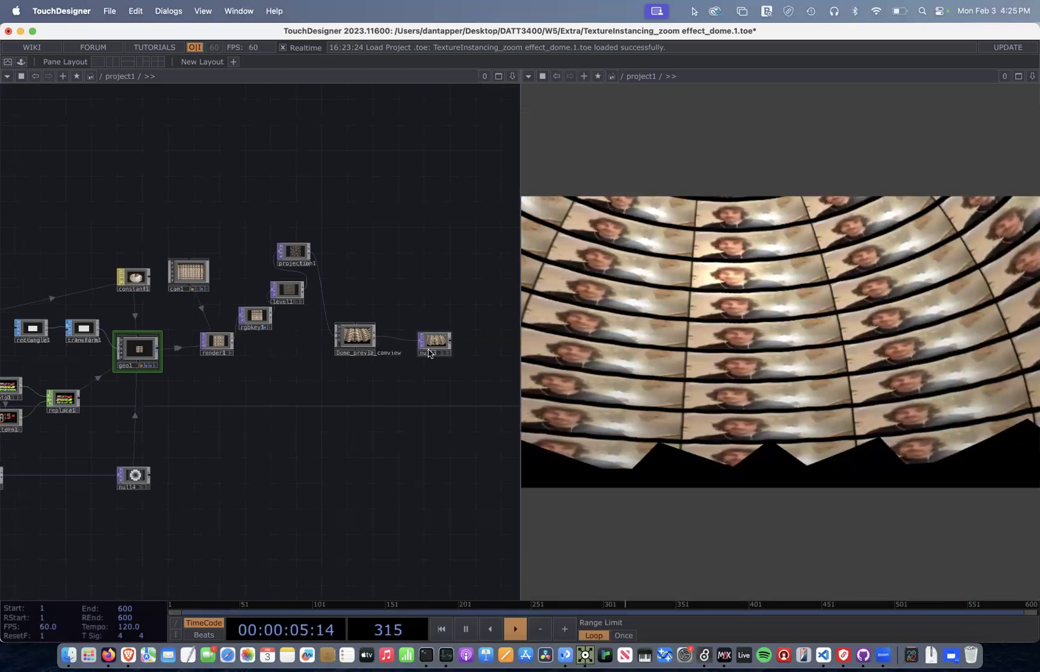
Inspect the pixelated circular gradient in fit1 and show its Fit parameters.
left_click_drag(215, 481, 461, 458)
scroll(235, 484, "up", 3)
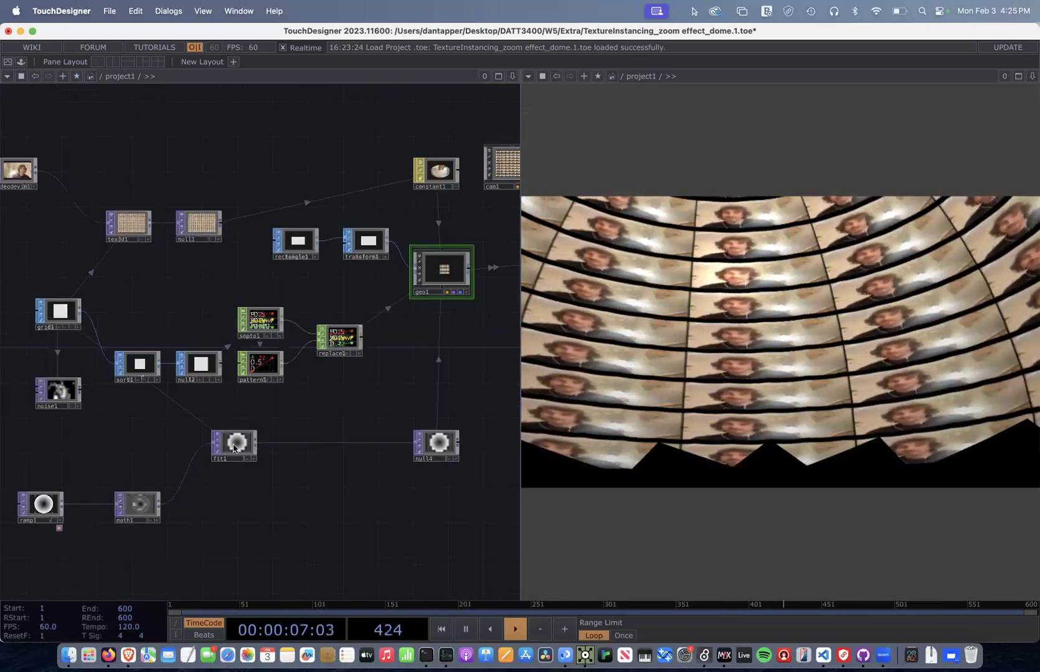
left_click(234, 442)
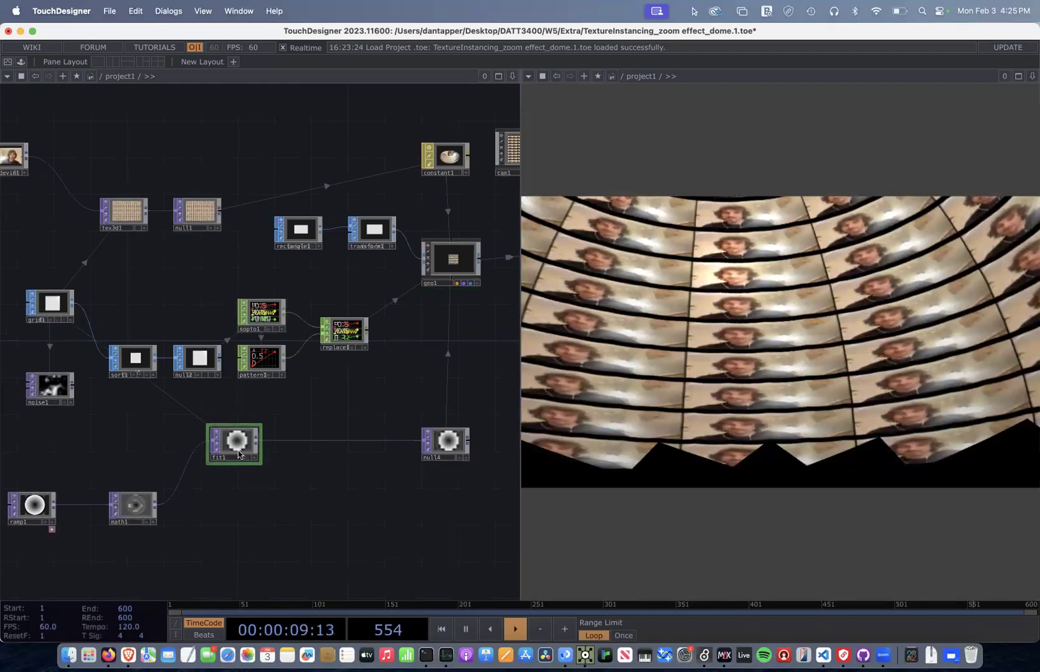
scroll(238, 454, "up", 5)
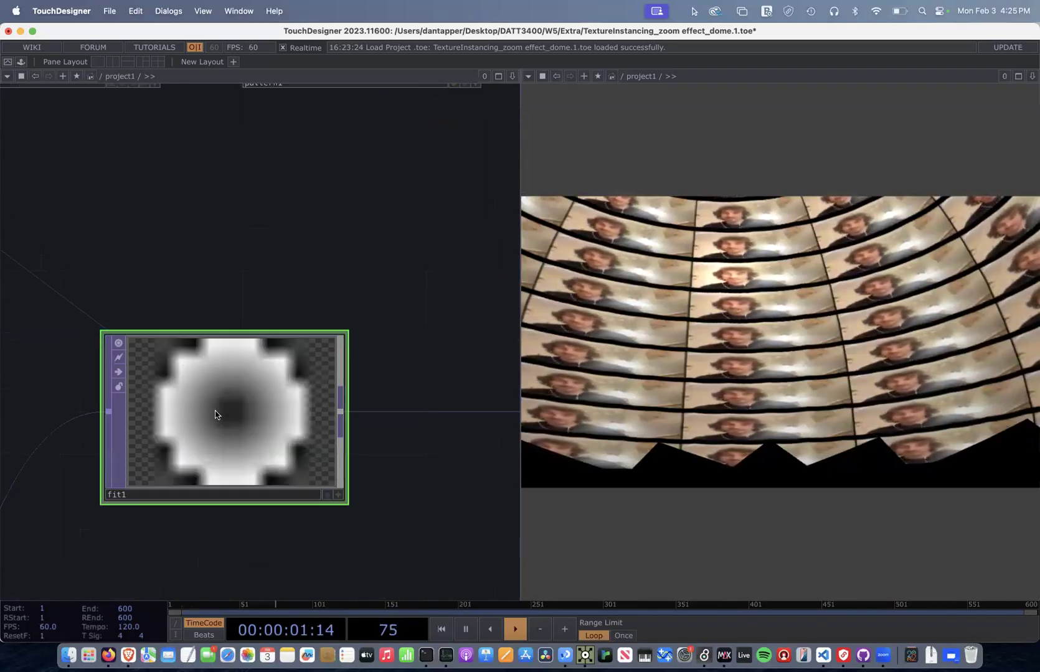
key("p")
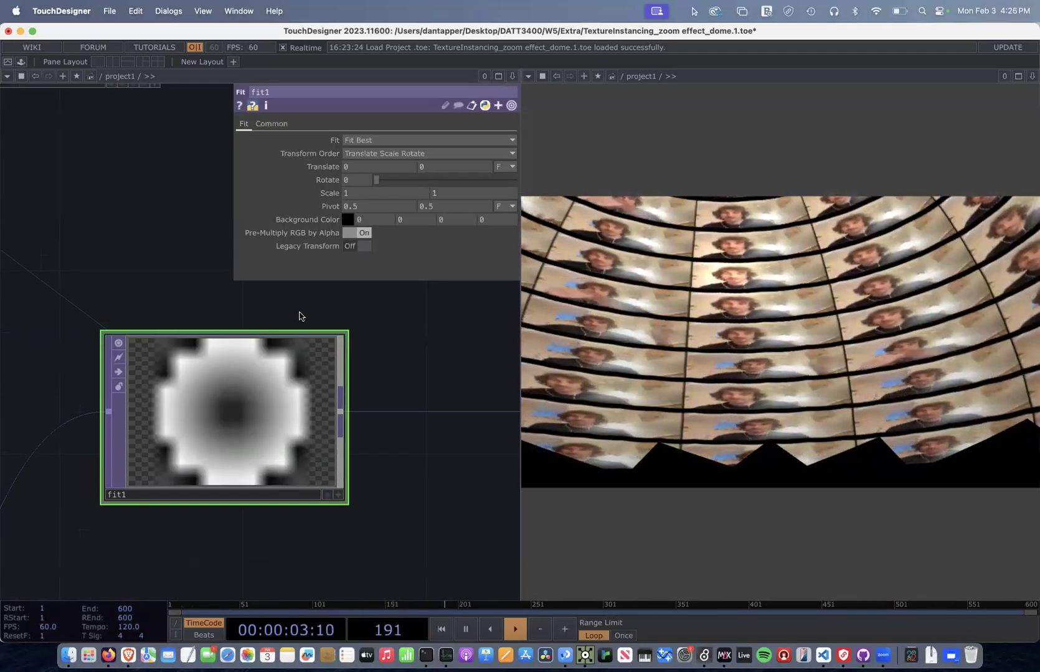
Set ramp1's Type to Horizontal.
scroll(162, 418, "down", 2)
scroll(161, 418, "down", 5)
left_click_drag(182, 485, 415, 469)
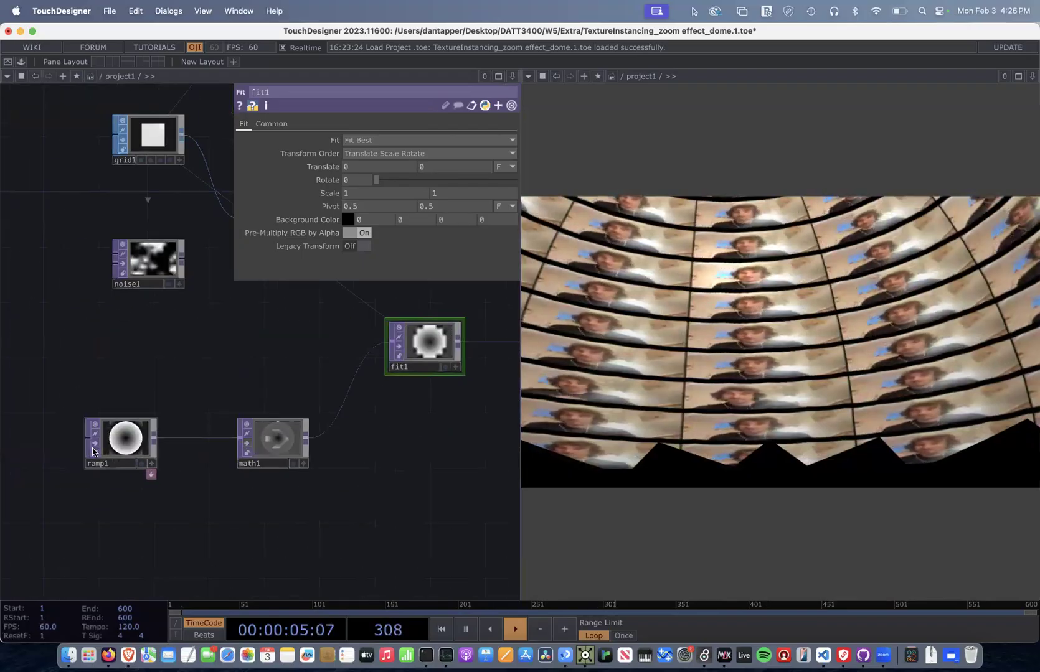
left_click(95, 448)
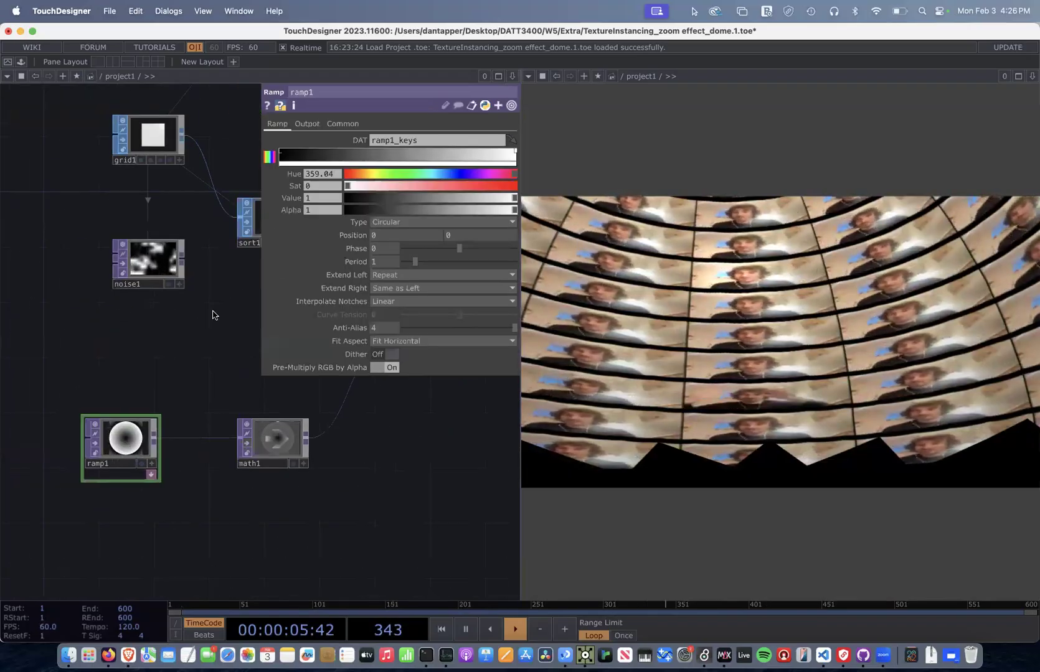
left_click(415, 224)
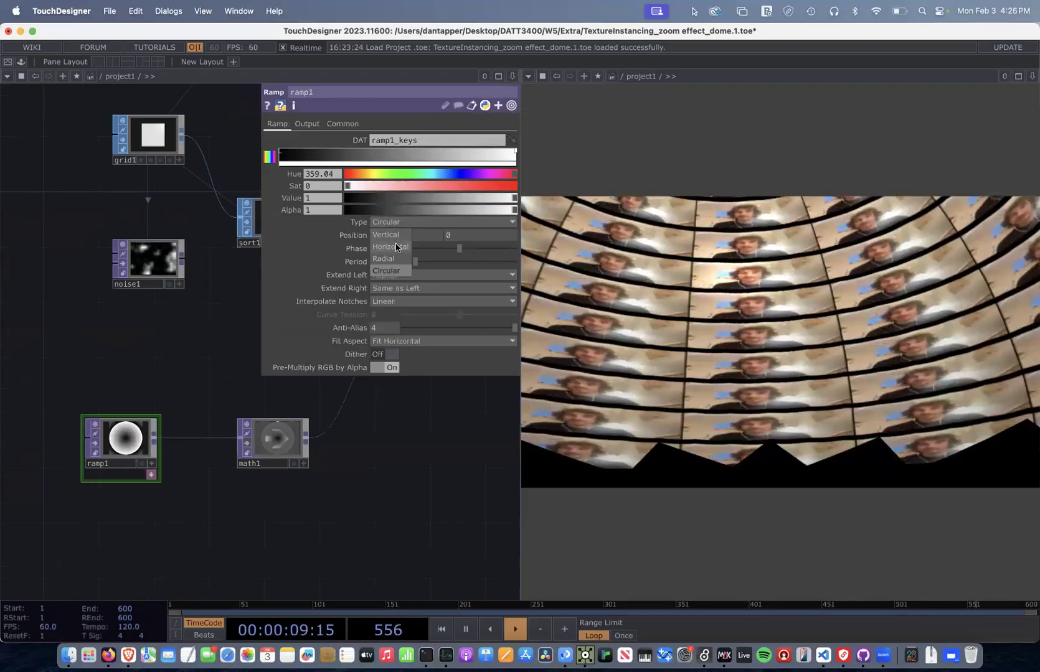
left_click(396, 247)
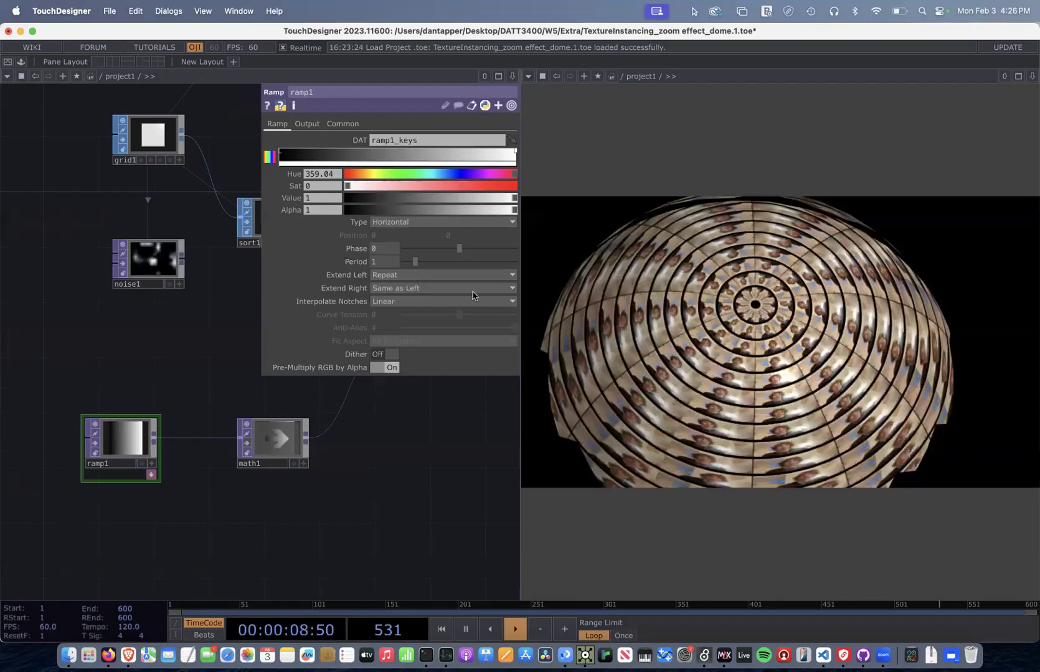
Try the Vertical type on ramp1 and switch it to Radial.
left_click(393, 222)
left_click(394, 237)
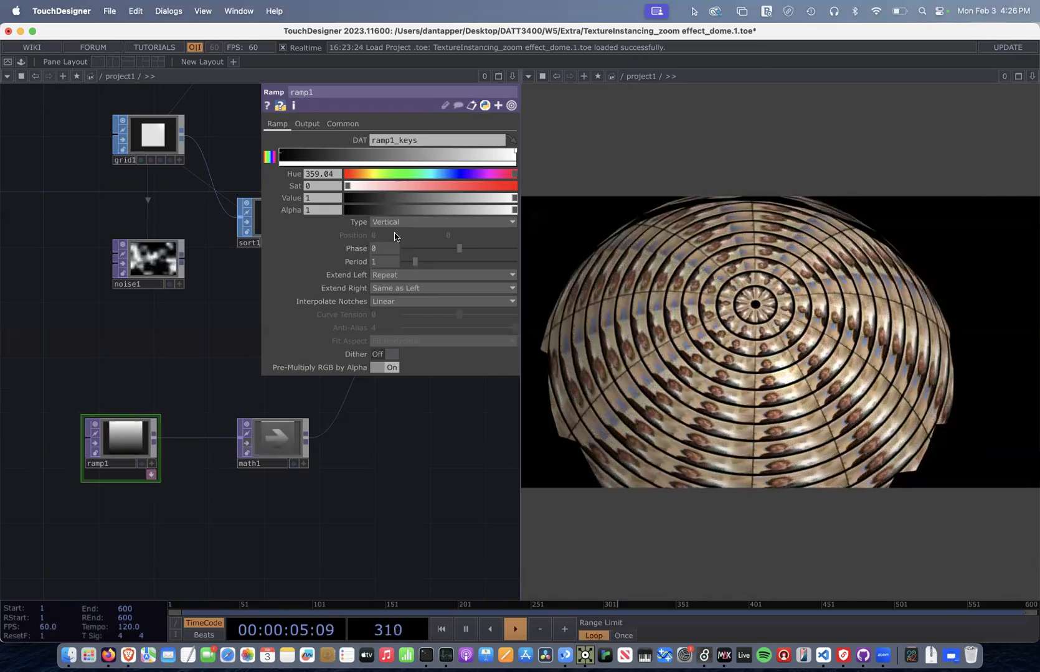
left_click(392, 222)
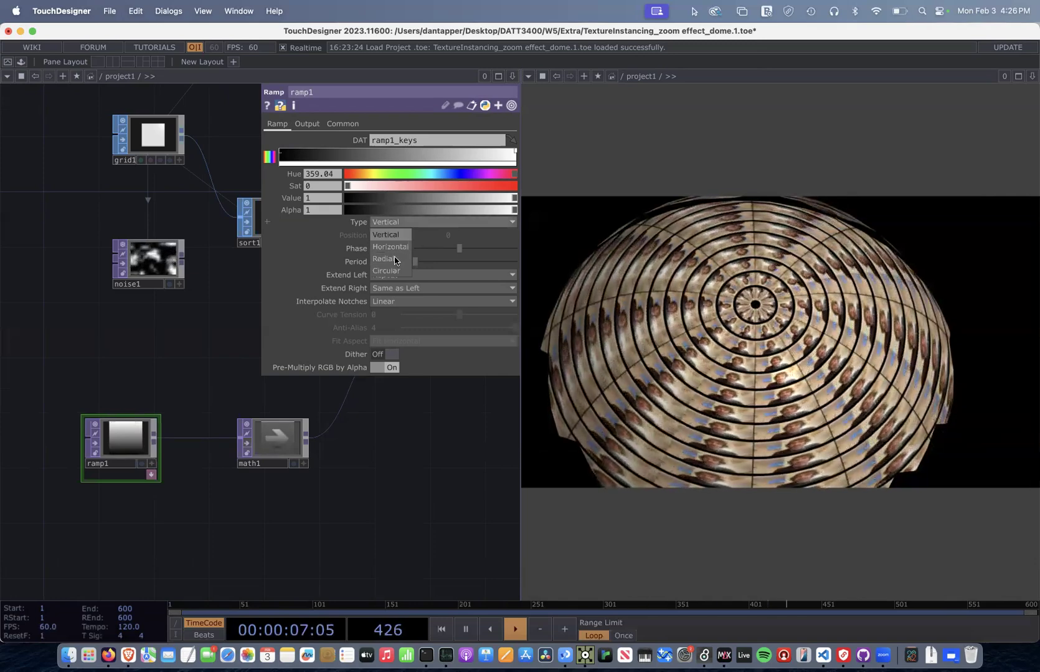
left_click(393, 262)
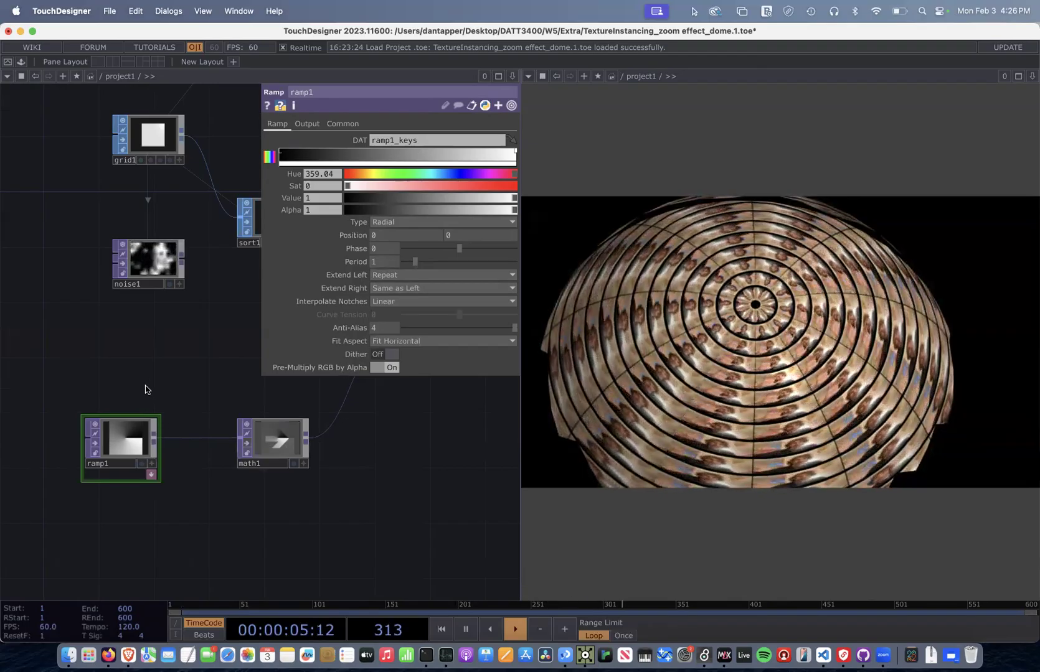
Add a Noise TOP above ramp1 and wire it into math1 in place of ramp1.
key("Tab")
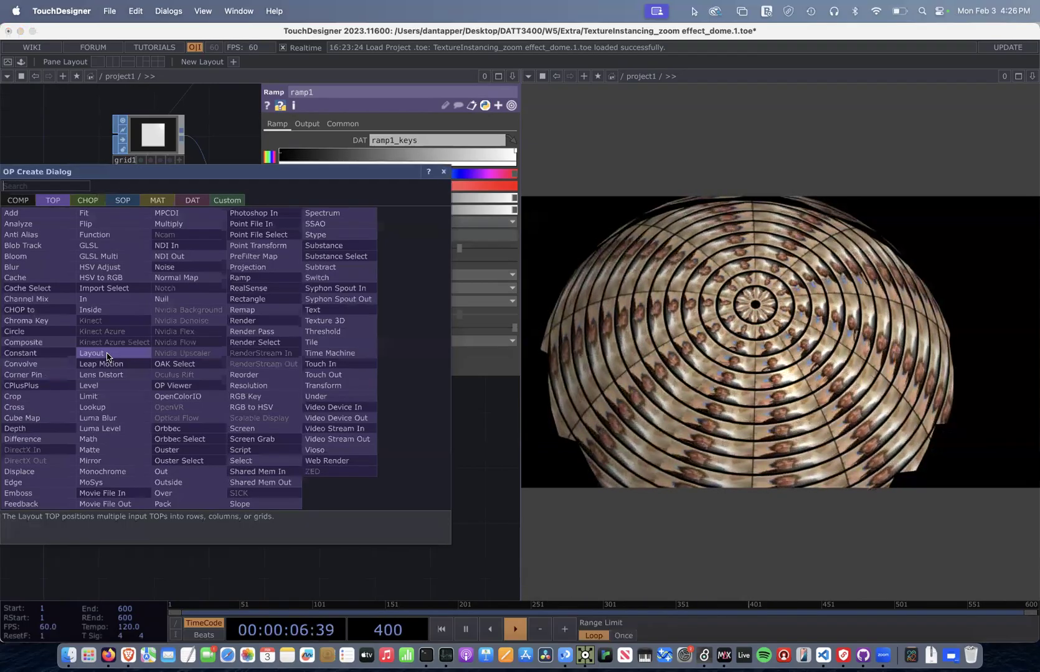
left_click(165, 267)
left_click(174, 360)
left_click_drag(169, 360, 193, 442)
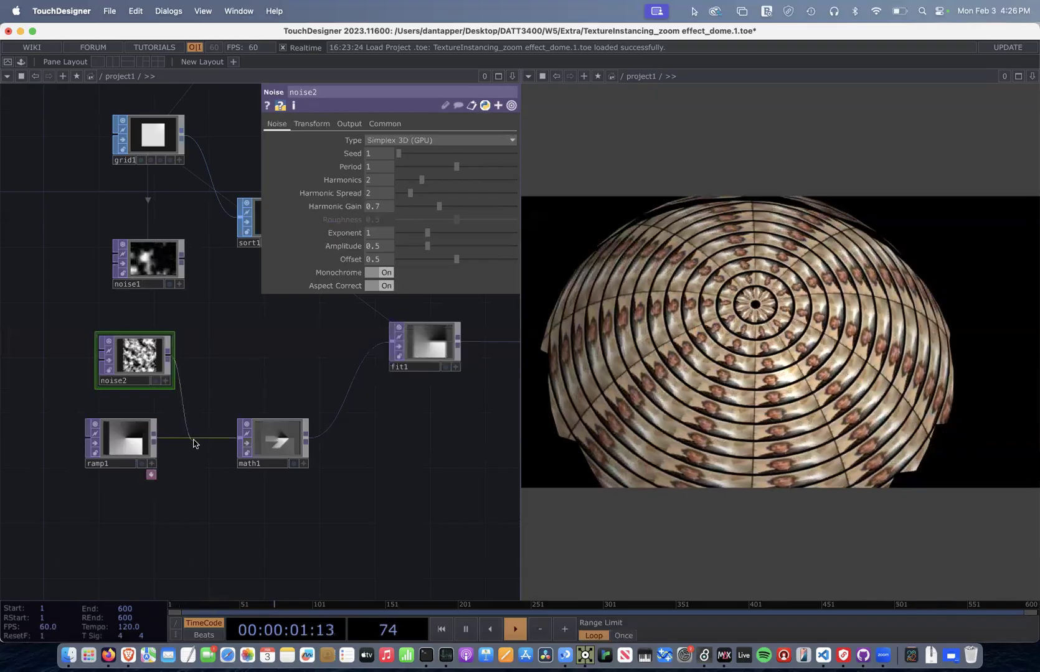
left_click_drag(146, 357, 133, 356)
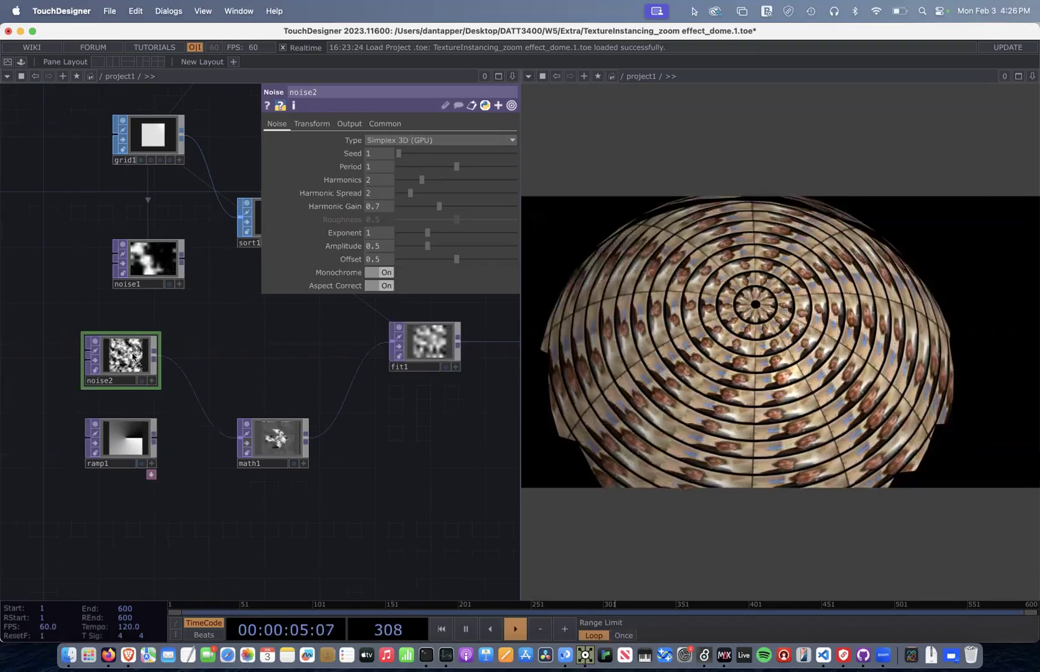
Set noise2's Period to 2 and look through its Transform parameters.
left_click_drag(452, 168, 559, 167)
left_click(311, 124)
left_click(280, 124)
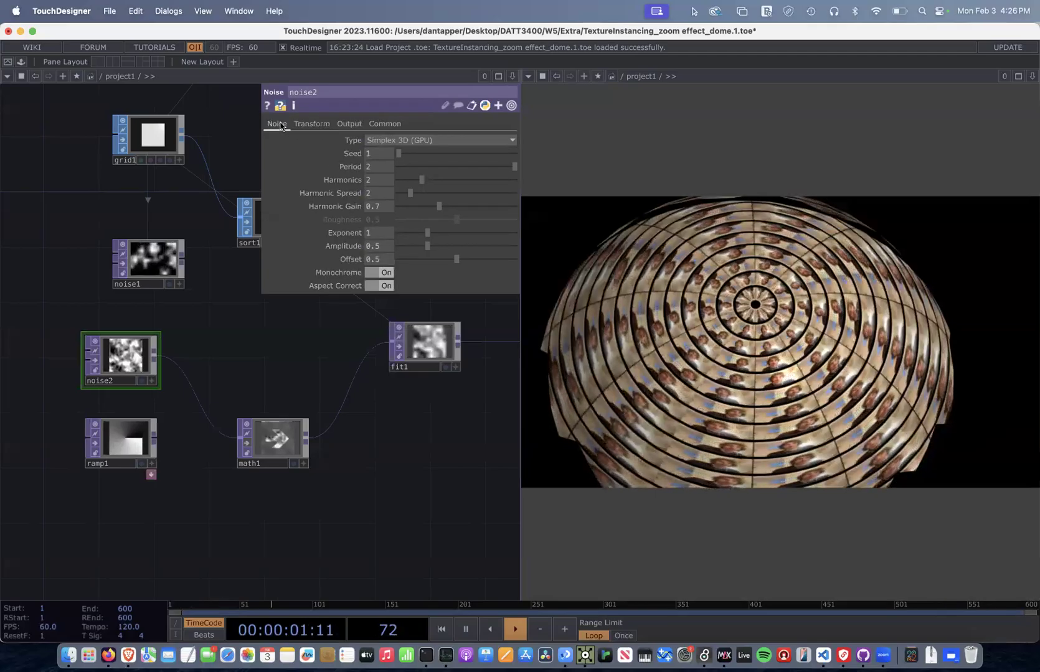
Set noise2's Exponent to 0.54, Amplitude to 0.93, Harmonic Gain to 1.59, Period to 0.16 and Offset to 1.
left_click_drag(429, 236, 457, 262)
left_click_drag(442, 209, 494, 210)
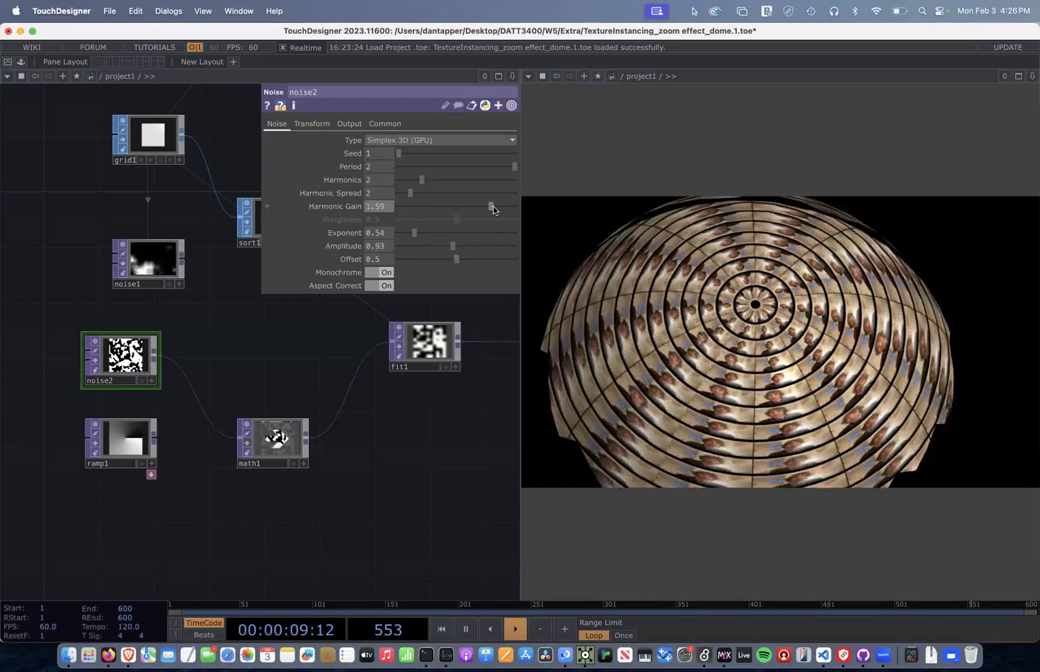
mouse_move(424, 166)
left_mouse_down()
mouse_move(441, 168)
mouse_move(403, 168)
left_mouse_up()
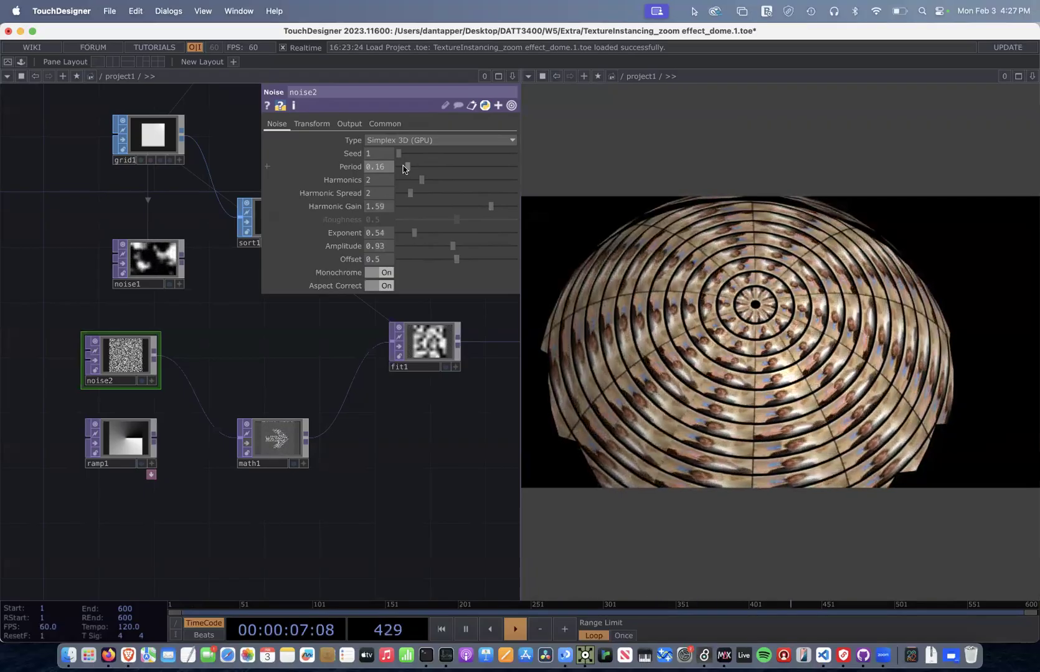
left_click_drag(457, 259, 751, 312)
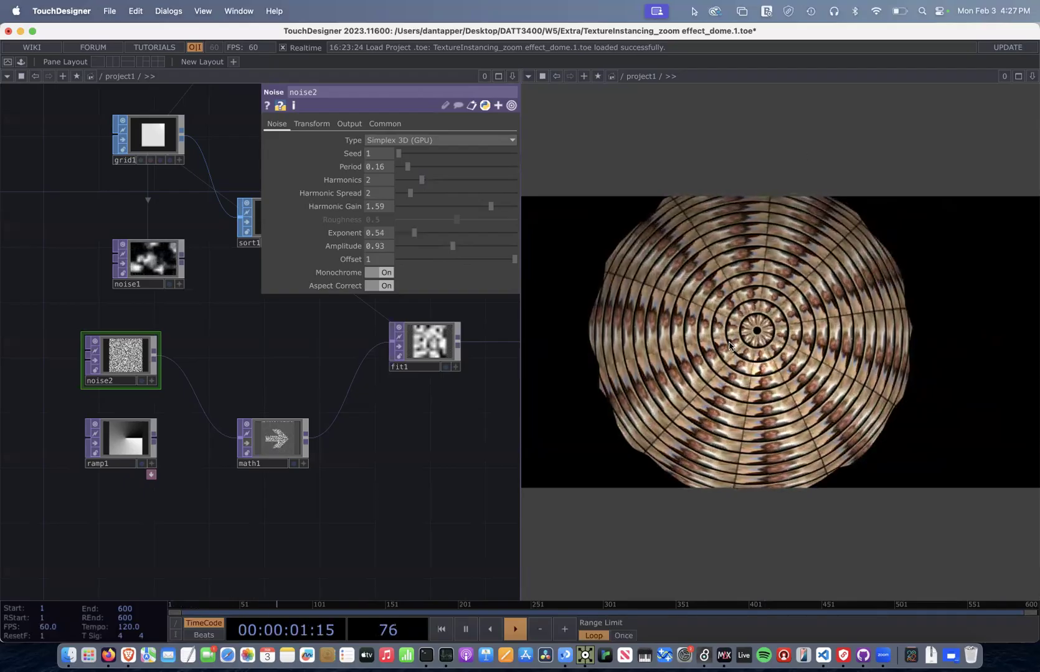
Close the TextureInstancing project and go back to the W5 folder in Finder.
left_click(9, 30)
left_click(416, 208)
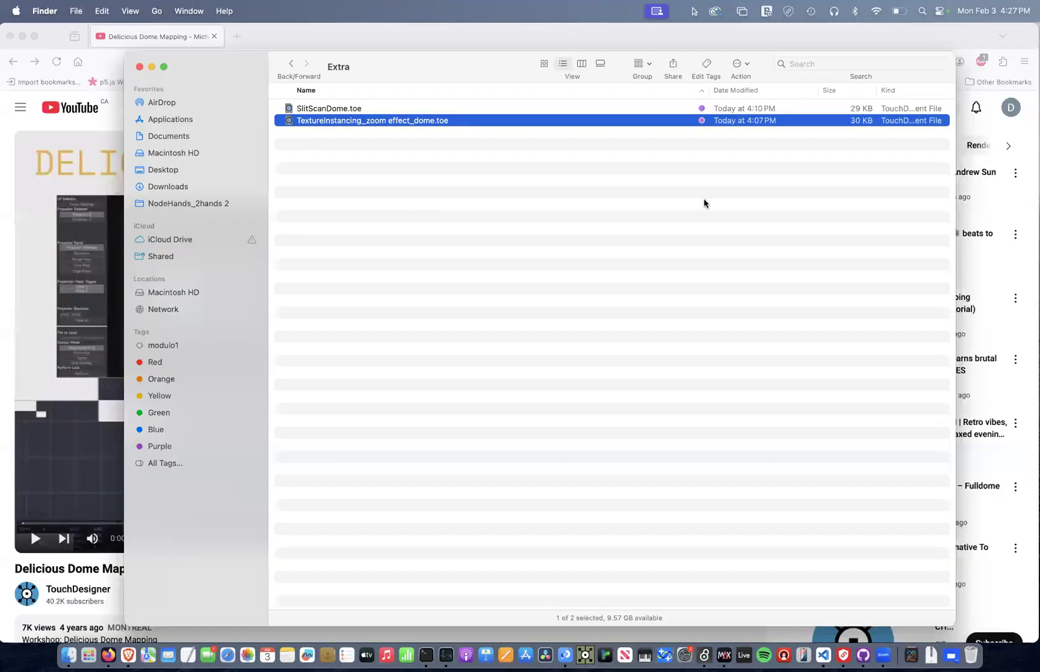
left_click(299, 66)
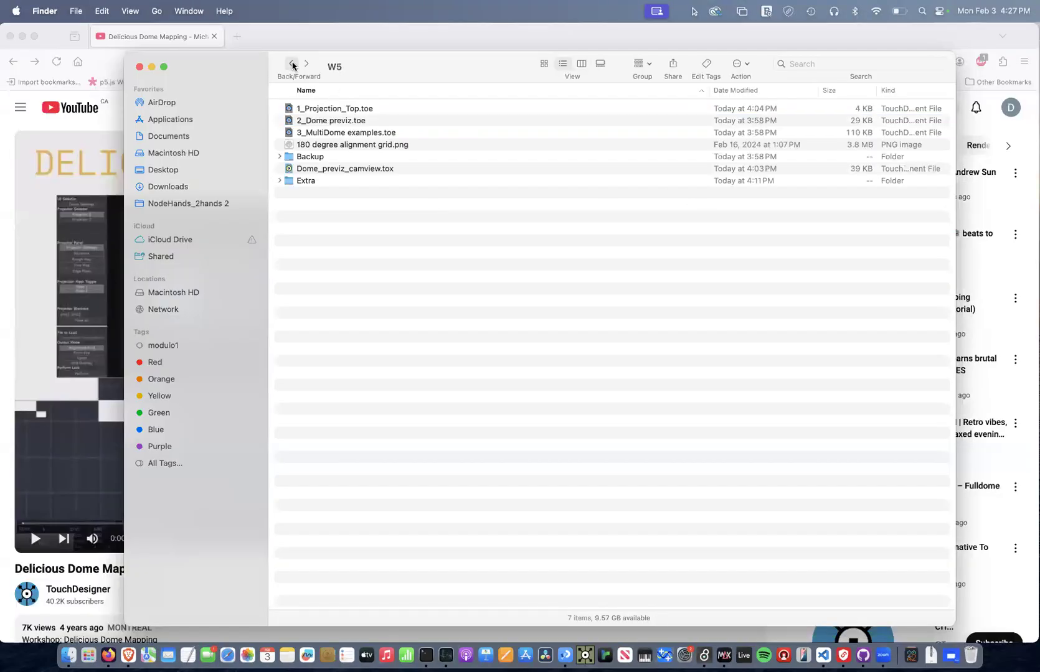